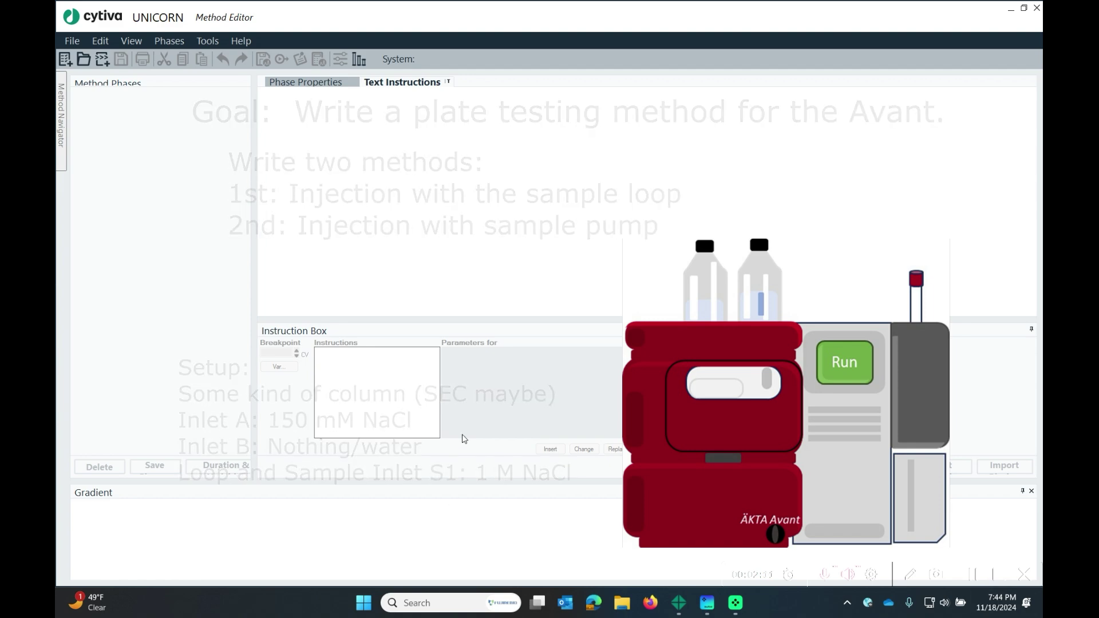
Step: Create a new empty method for system 1693055 and close the Gradient pane
{"action": "left_click", "coordinate": [65, 62]}
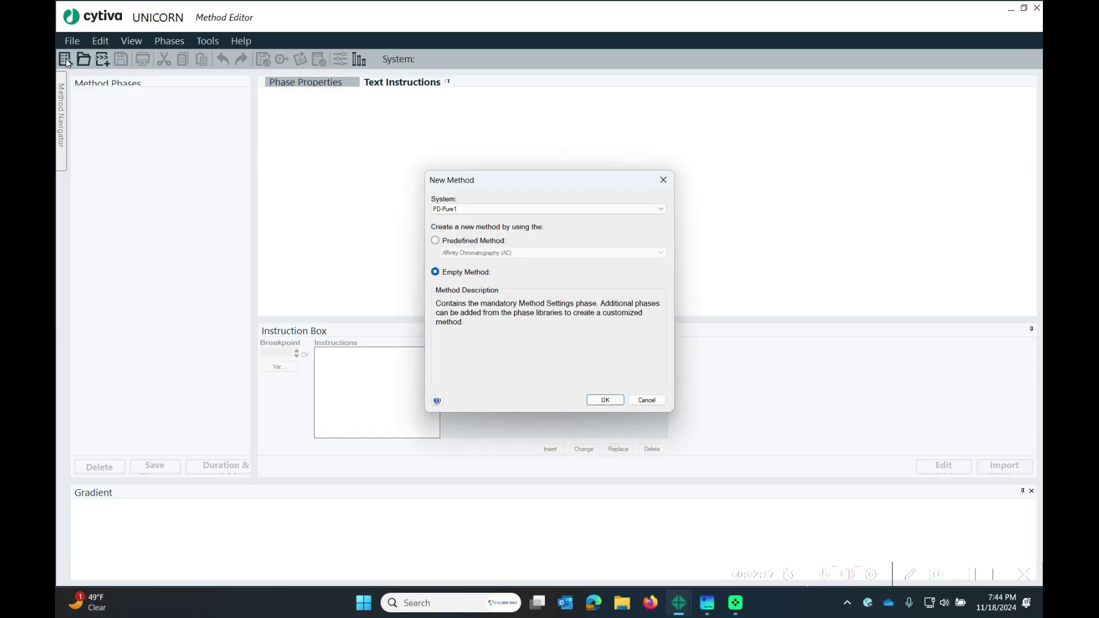
{"action": "left_click", "coordinate": [504, 210]}
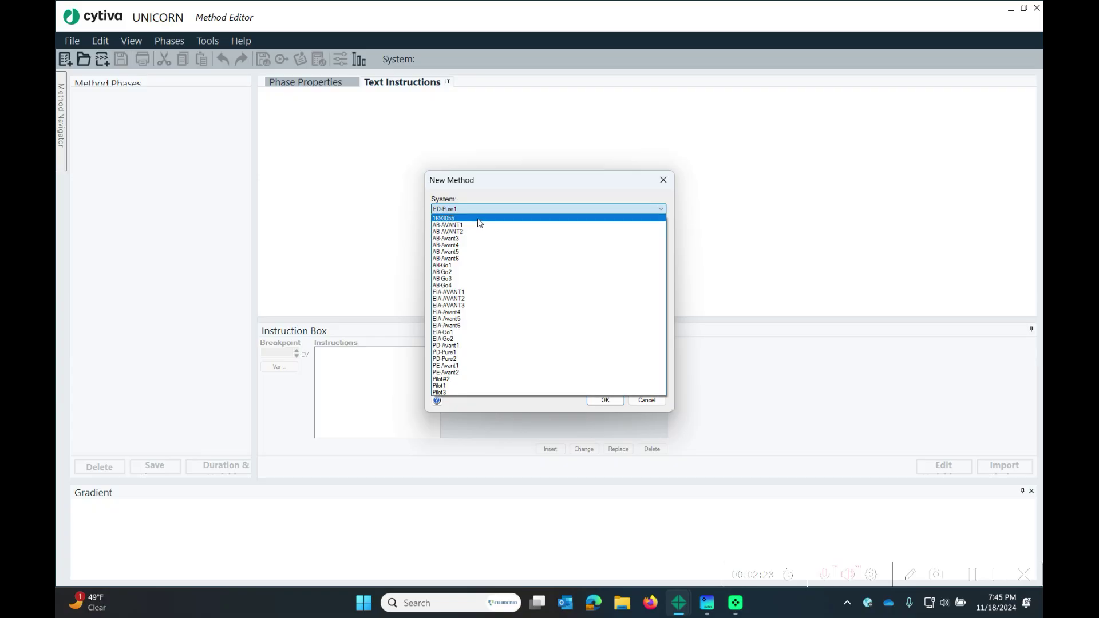
{"action": "left_click", "coordinate": [460, 219]}
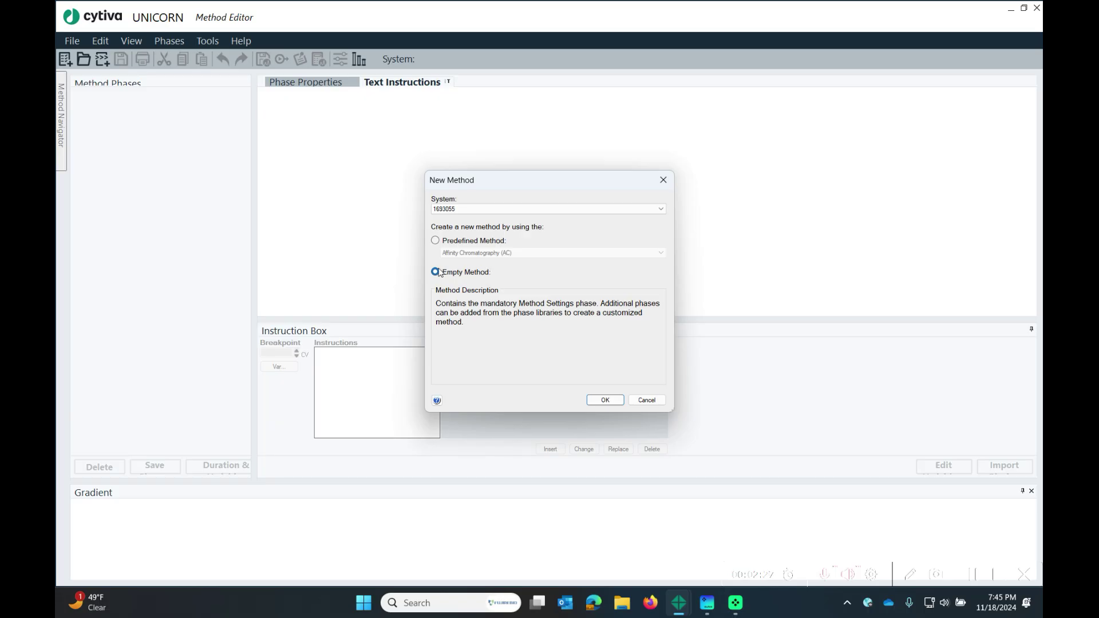
{"action": "left_click", "coordinate": [595, 401]}
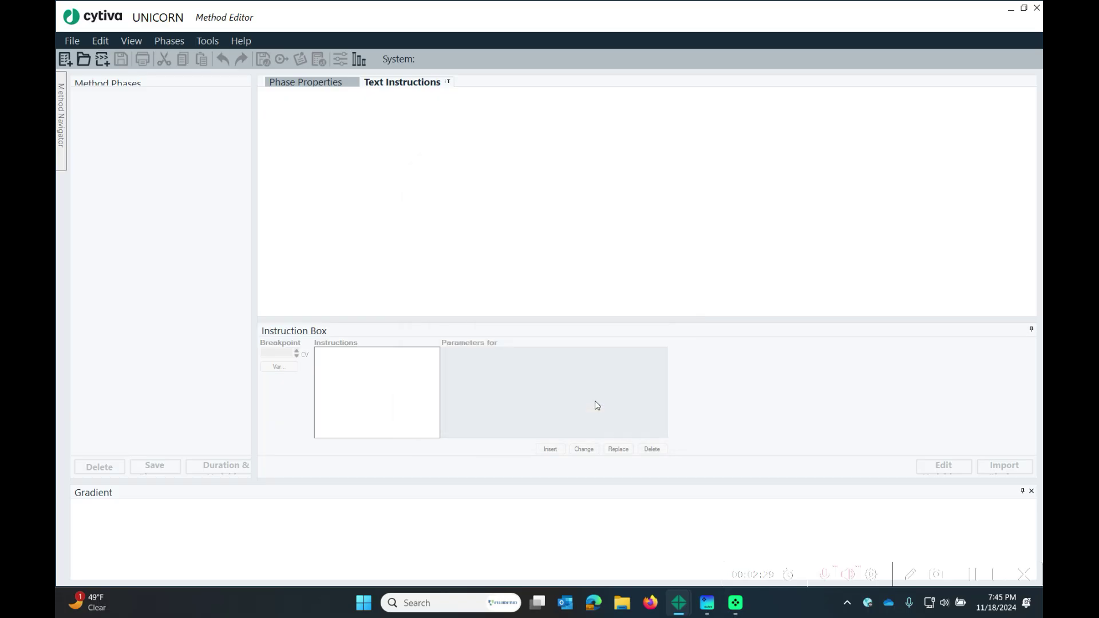
{"action": "left_click", "coordinate": [549, 328]}
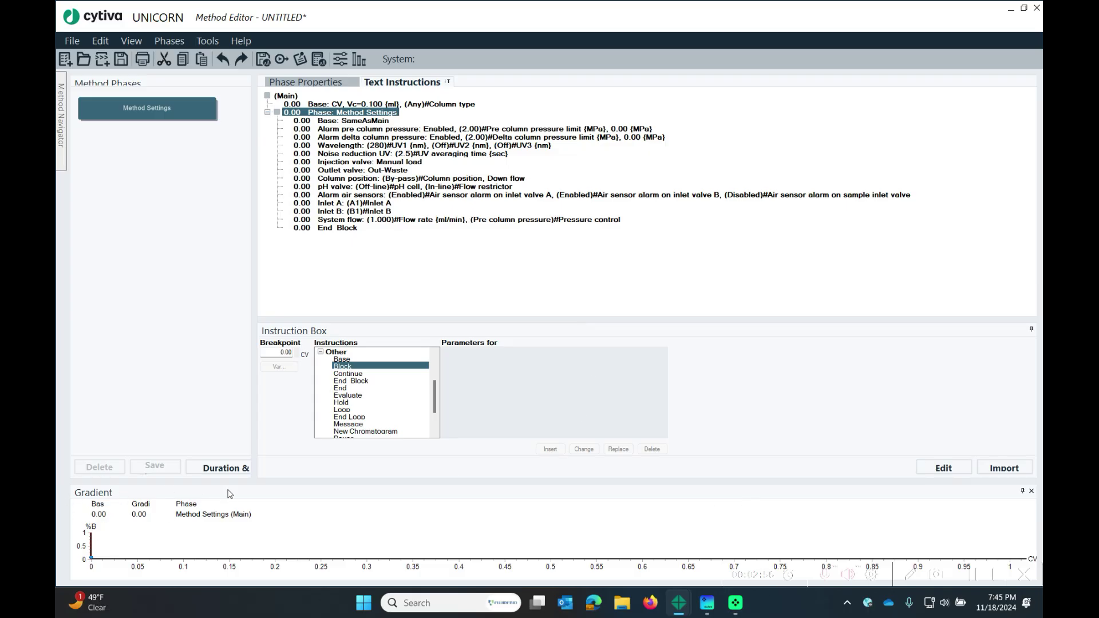
{"action": "left_click", "coordinate": [1031, 490]}
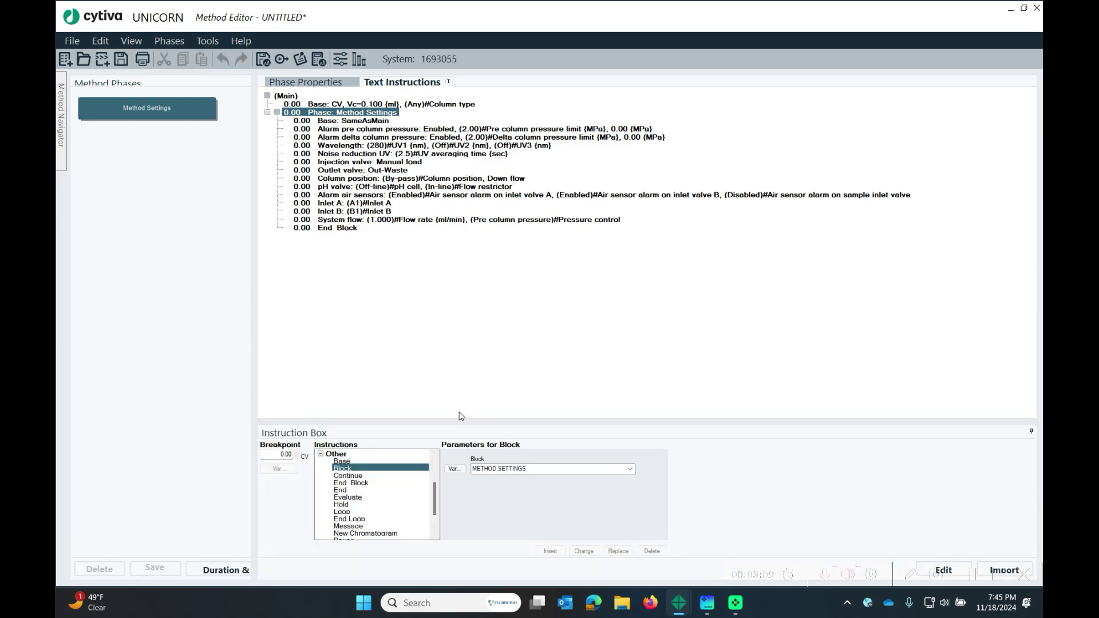
Step: Change the main Base instruction's column type to HiLoad 26/60 Superdex 200 pg and accept updating the method settings with the column defaults
{"action": "left_click", "coordinate": [305, 106]}
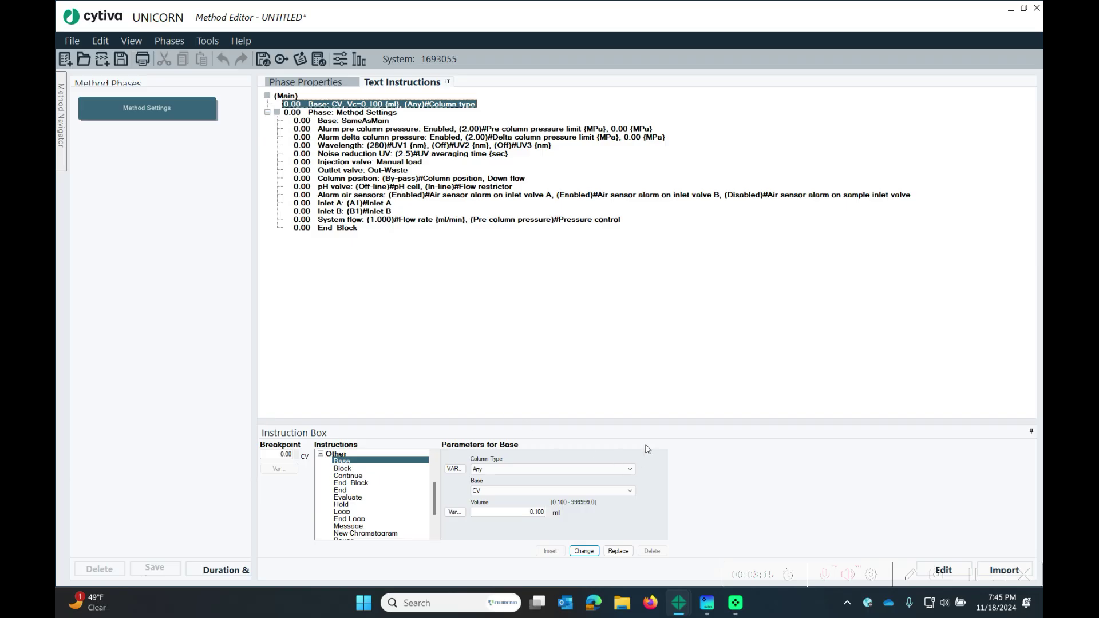
{"action": "left_click", "coordinate": [632, 470]}
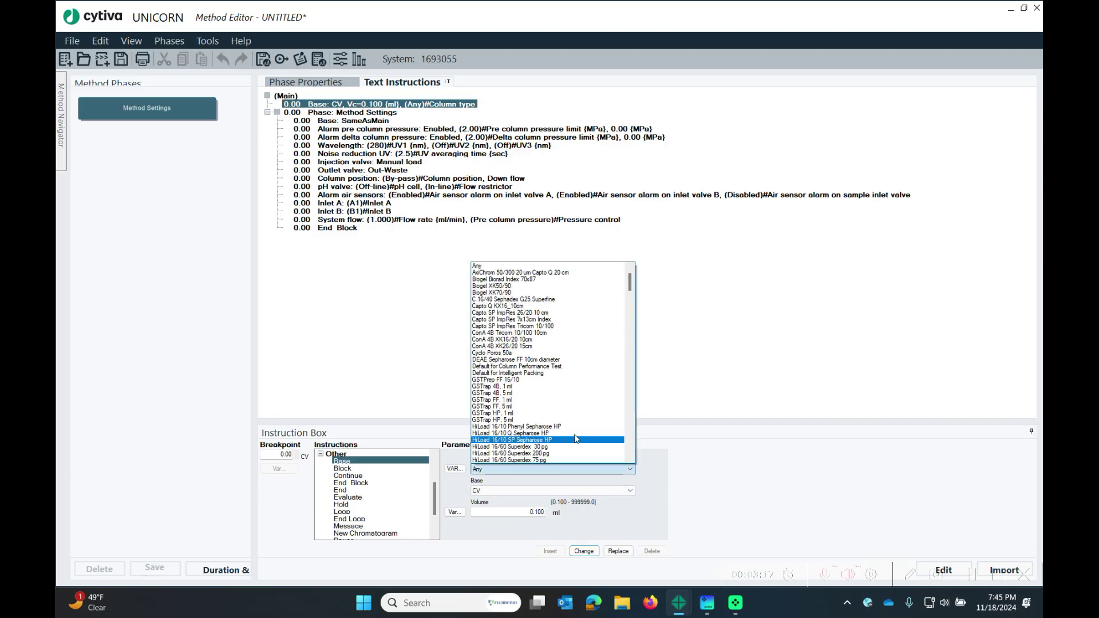
{"action": "scroll", "coordinate": [540, 336], "scroll_direction": "down", "scroll_amount": 9}
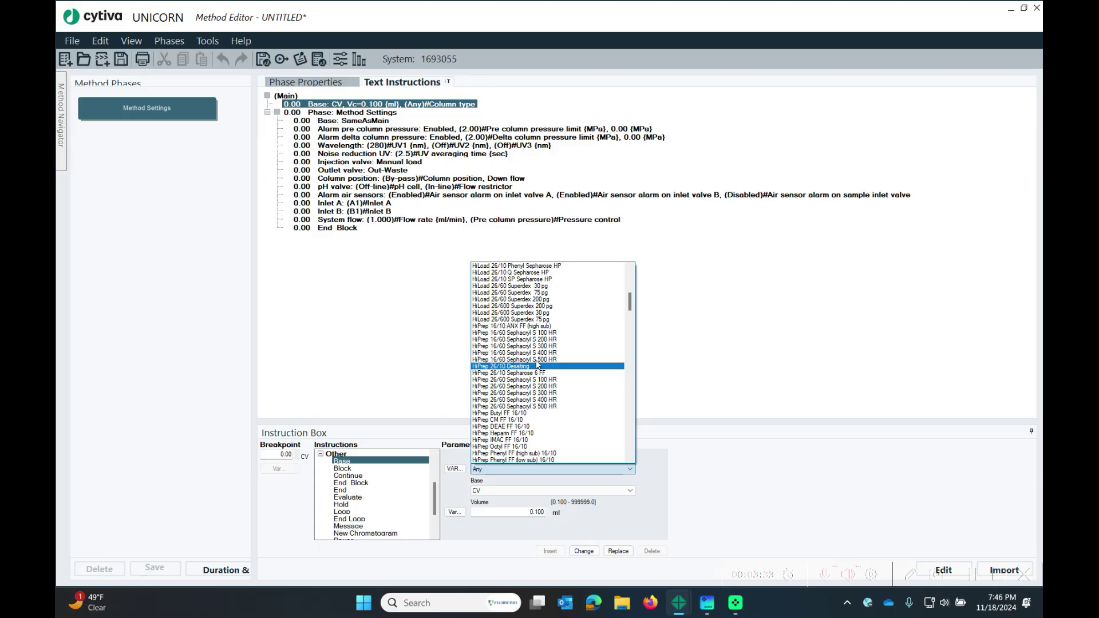
{"action": "left_click", "coordinate": [512, 301]}
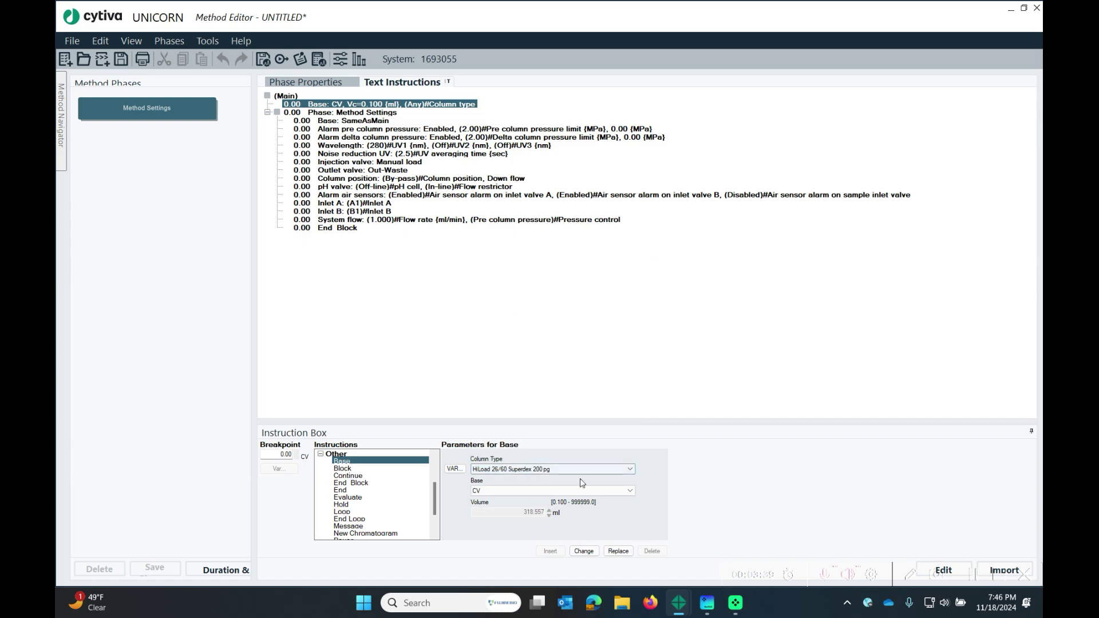
{"action": "left_click", "coordinate": [585, 551]}
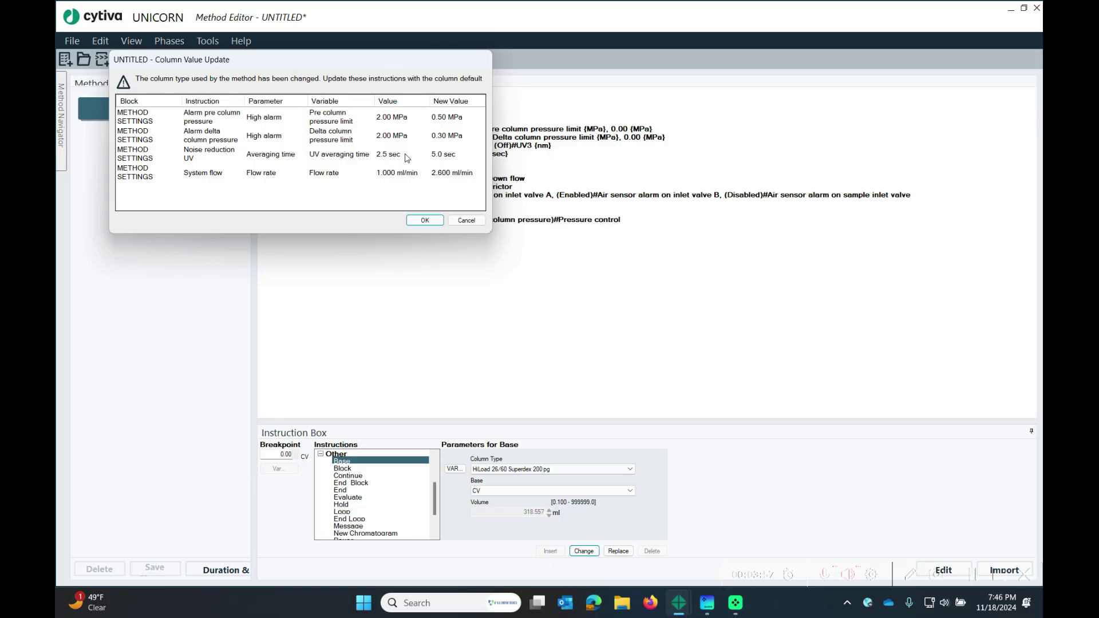
{"action": "left_click", "coordinate": [425, 221]}
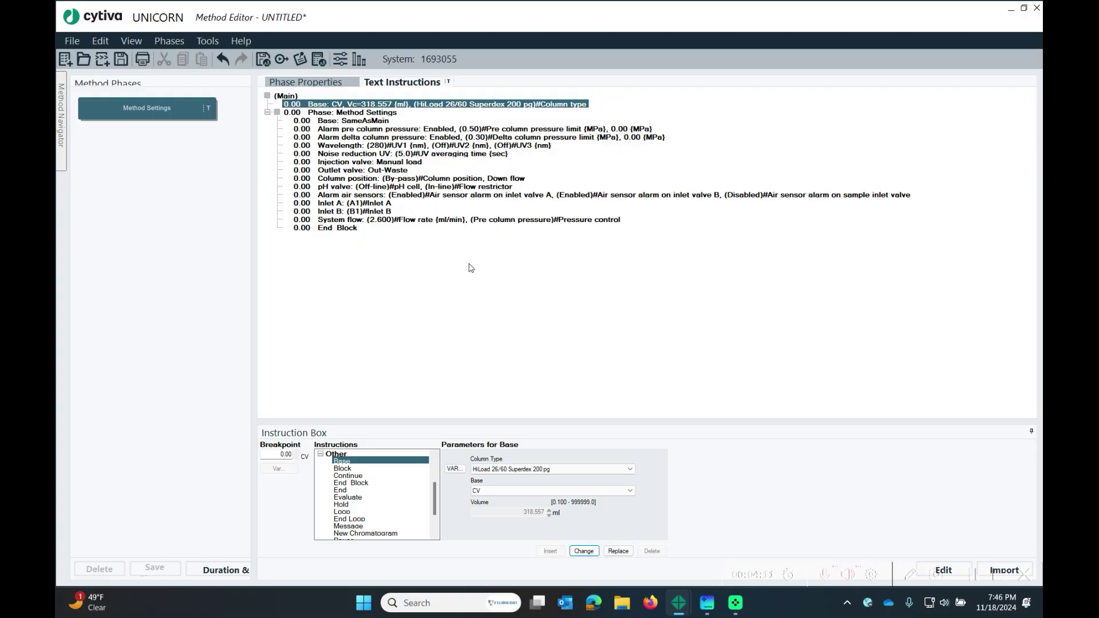
Step: Clear the high alarm variable from the Alarm pre column pressure instruction and apply the change
{"action": "left_click", "coordinate": [437, 129]}
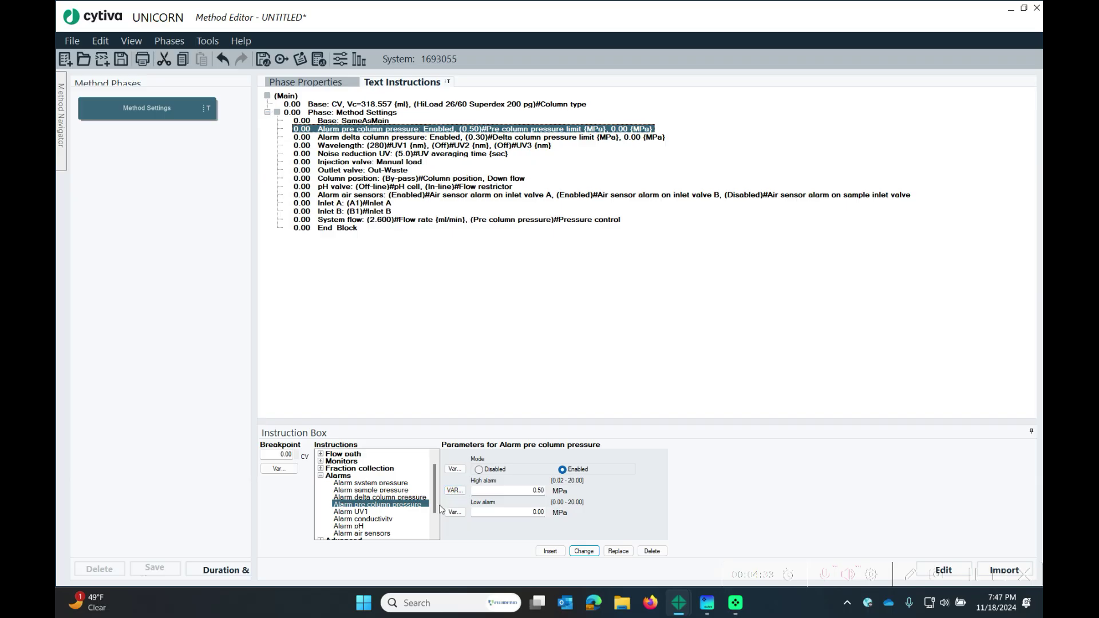
{"action": "left_click", "coordinate": [455, 490]}
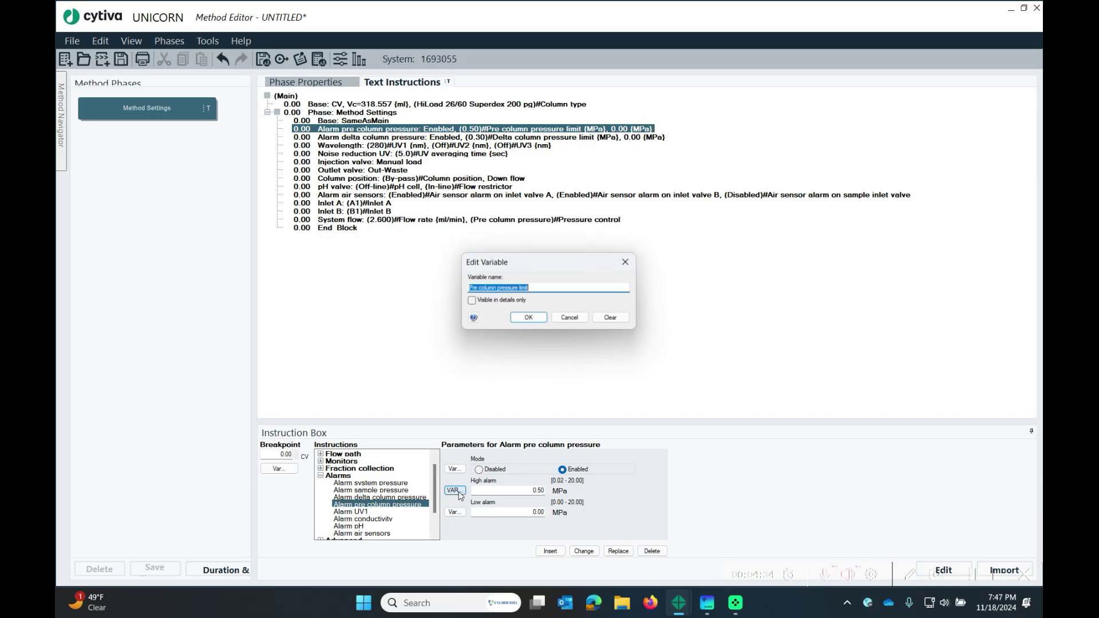
{"action": "left_click", "coordinate": [624, 319]}
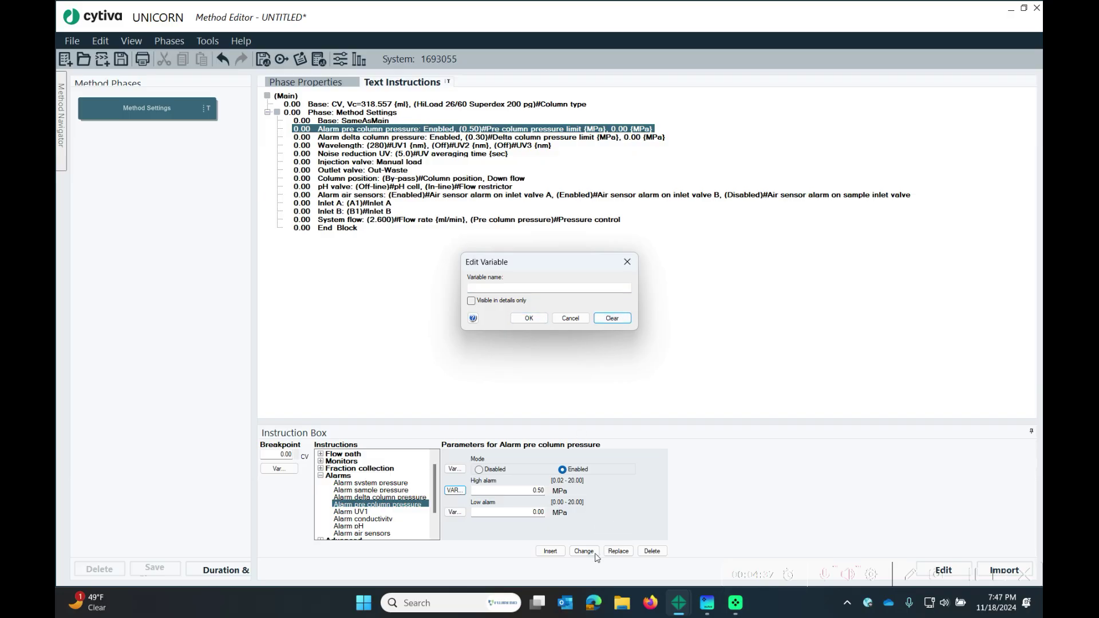
{"action": "left_click", "coordinate": [528, 319]}
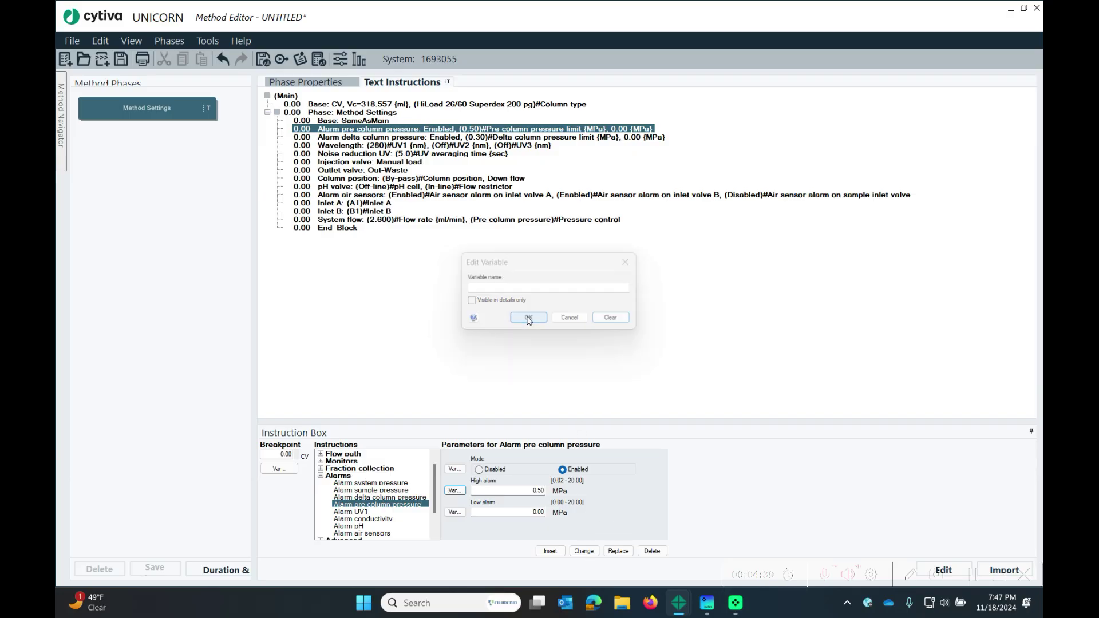
{"action": "left_click", "coordinate": [584, 550]}
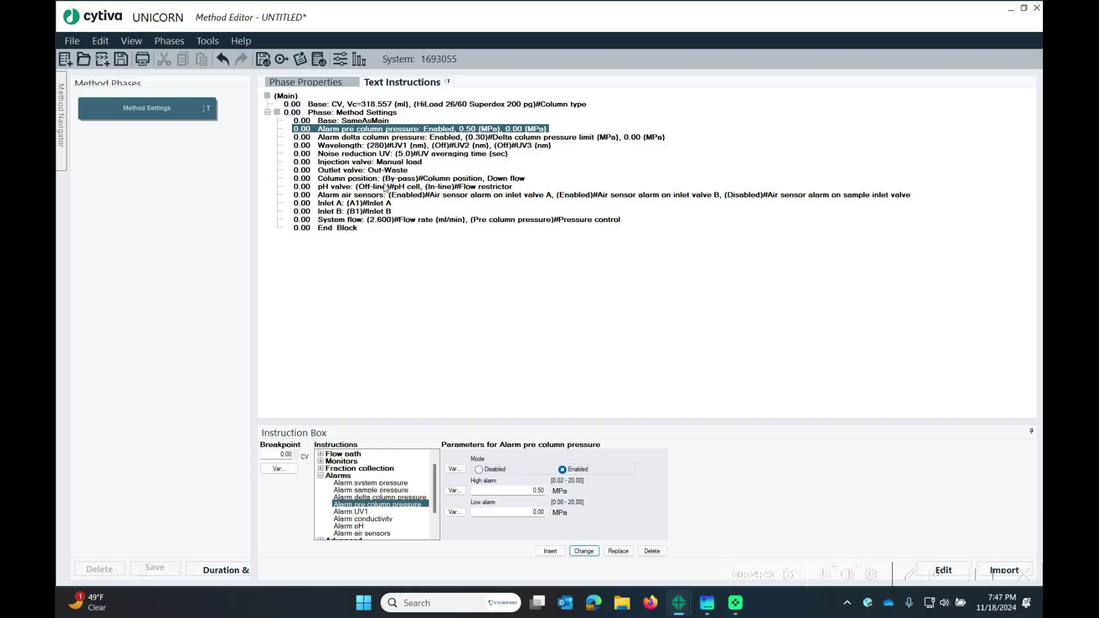
Step: Clear the pressure control variable from the System flow instruction, keeping its flow rate variable
{"action": "left_click", "coordinate": [373, 222]}
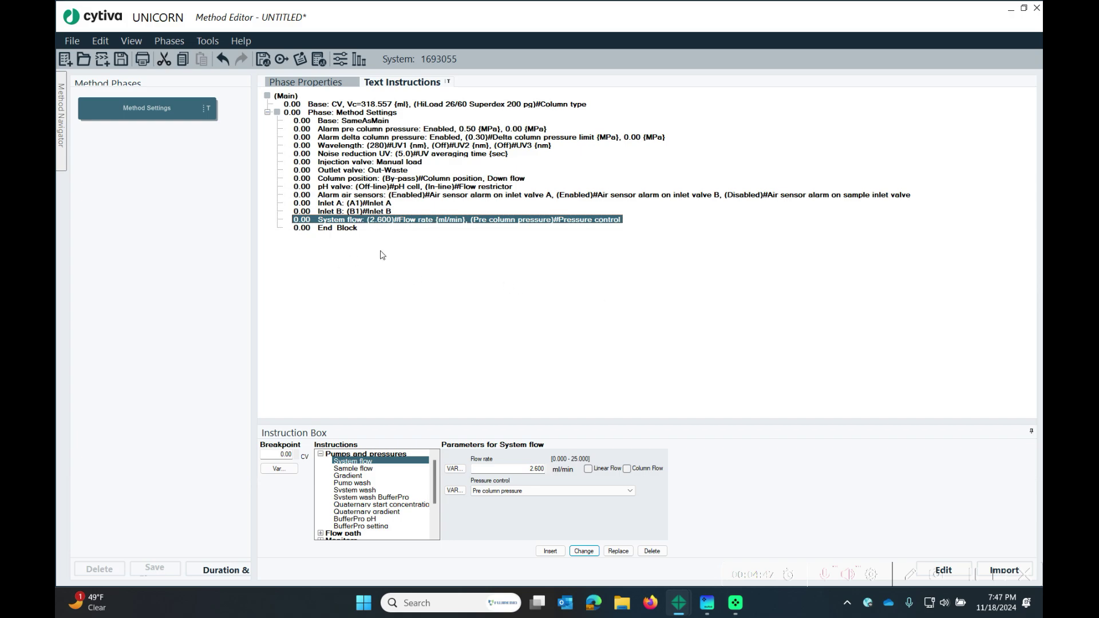
{"action": "left_click", "coordinate": [454, 490]}
{"action": "left_click", "coordinate": [612, 319]}
{"action": "left_click", "coordinate": [529, 318]}
Step: Remove the position variables from the Inlet B and Inlet A instructions
{"action": "left_click", "coordinate": [343, 211]}
{"action": "left_click", "coordinate": [455, 468]}
{"action": "left_click", "coordinate": [571, 318]}
{"action": "left_click", "coordinate": [582, 551]}
{"action": "left_click", "coordinate": [343, 203]}
{"action": "left_click", "coordinate": [454, 469]}
{"action": "left_click", "coordinate": [612, 319]}
{"action": "left_click", "coordinate": [529, 318]}
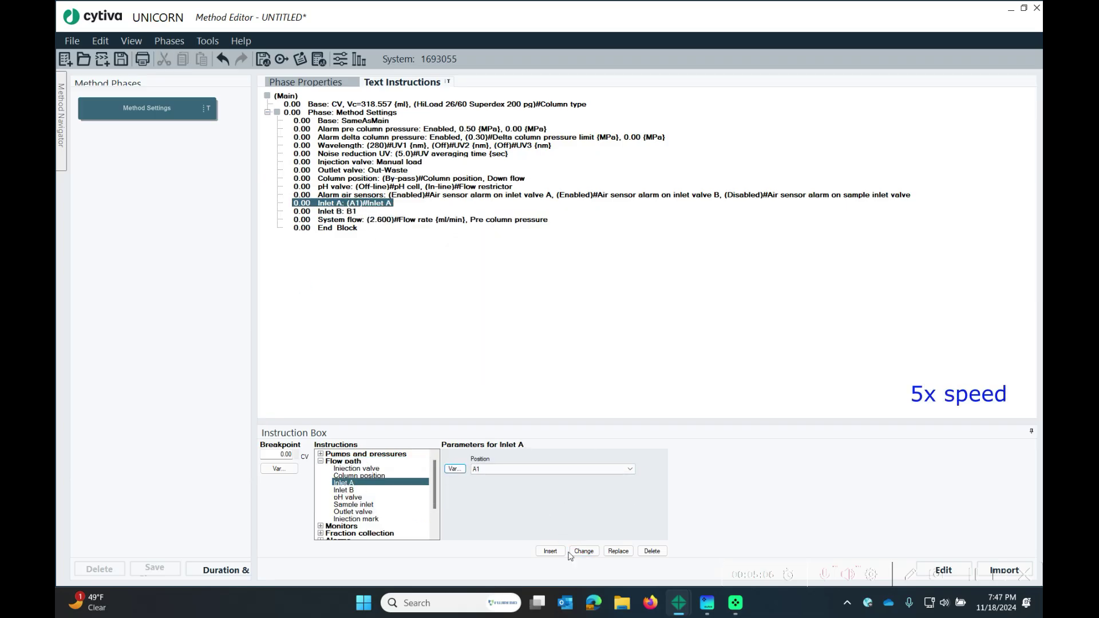
{"action": "left_click", "coordinate": [584, 551]}
Step: Clear the variables for inlet valve A, inlet valve B and the sample inlet valve from the Alarm air sensors instruction
{"action": "left_click", "coordinate": [354, 195]}
{"action": "left_click", "coordinate": [455, 469]}
{"action": "left_click", "coordinate": [612, 318]}
{"action": "left_click", "coordinate": [529, 318]}
{"action": "left_click", "coordinate": [454, 491]}
{"action": "left_click", "coordinate": [612, 318]}
{"action": "left_click", "coordinate": [529, 318]}
{"action": "left_click", "coordinate": [455, 512]}
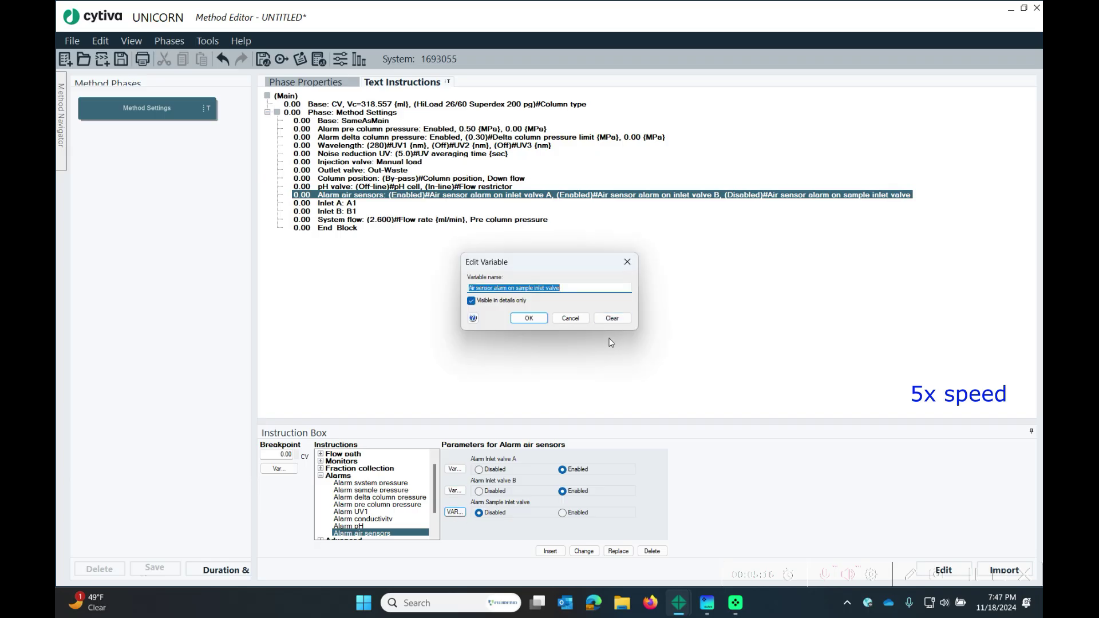
{"action": "left_click", "coordinate": [529, 319]}
{"action": "left_click", "coordinate": [583, 551]}
Step: Clear the pH cell and flow restrictor variables from the pH valve instruction
{"action": "left_click", "coordinate": [355, 186]}
{"action": "left_click", "coordinate": [455, 469]}
{"action": "left_click", "coordinate": [612, 318]}
{"action": "left_click", "coordinate": [529, 318]}
{"action": "left_click", "coordinate": [454, 491]}
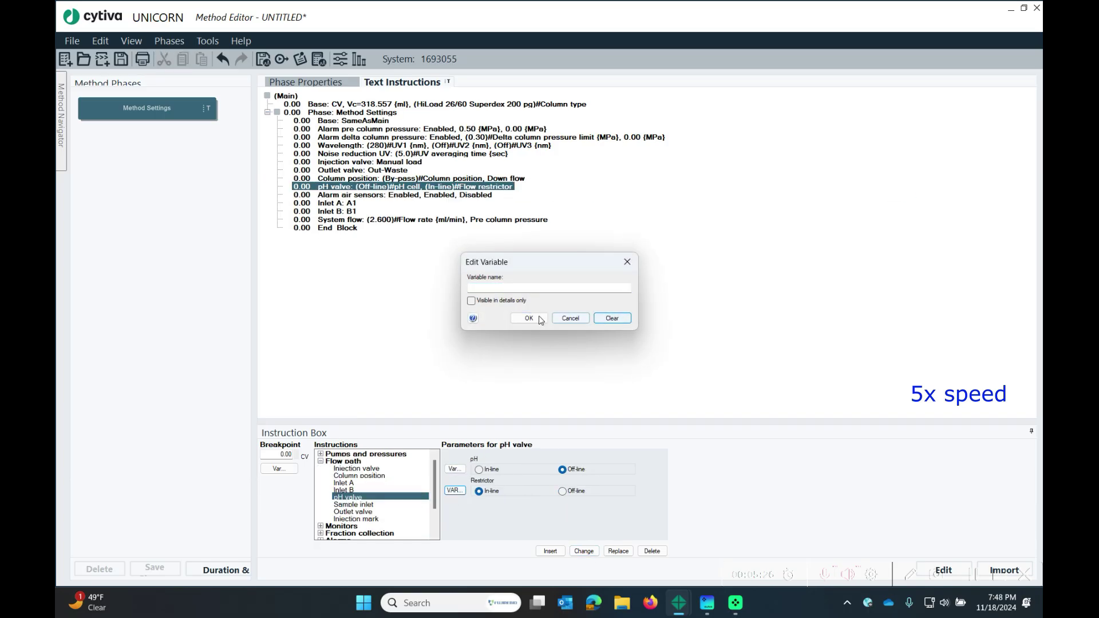
{"action": "left_click", "coordinate": [612, 319]}
{"action": "left_click", "coordinate": [529, 319]}
{"action": "left_click", "coordinate": [584, 551]}
Step: Remove the variable from the Column position instruction and apply the change
{"action": "left_click", "coordinate": [355, 178]}
{"action": "left_click", "coordinate": [455, 469]}
{"action": "left_click", "coordinate": [612, 319]}
{"action": "left_click", "coordinate": [529, 319]}
{"action": "left_click", "coordinate": [584, 551]}
Step: Clear the averaging time variable from the Noise reduction UV instruction
{"action": "left_click", "coordinate": [355, 161]}
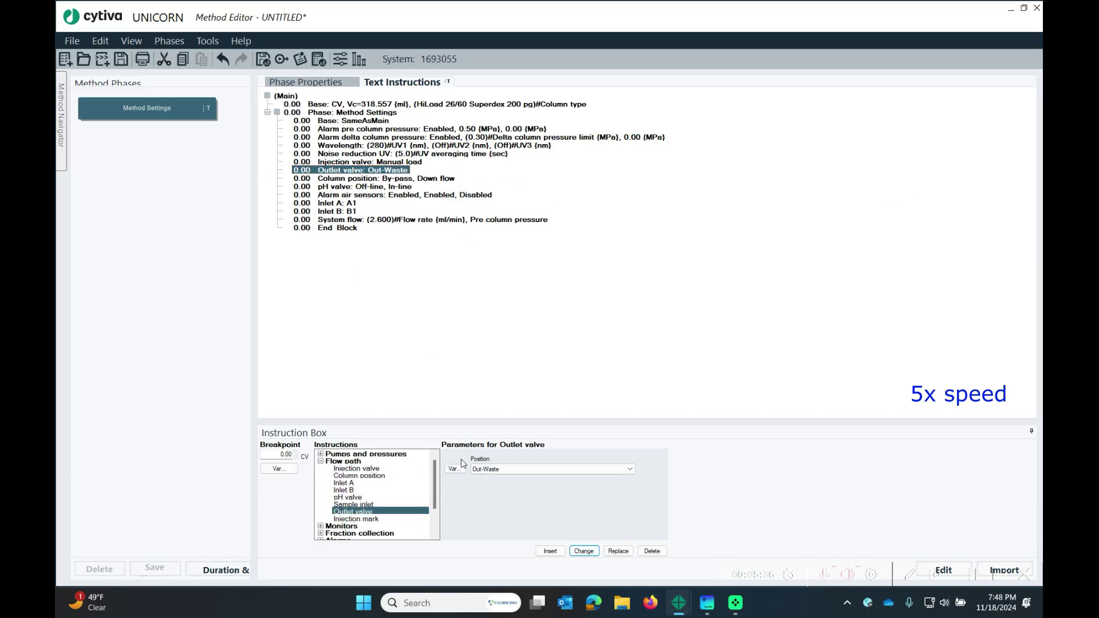
{"action": "left_click", "coordinate": [355, 154]}
{"action": "left_click", "coordinate": [454, 468]}
{"action": "left_click", "coordinate": [611, 318]}
{"action": "left_click", "coordinate": [529, 318]}
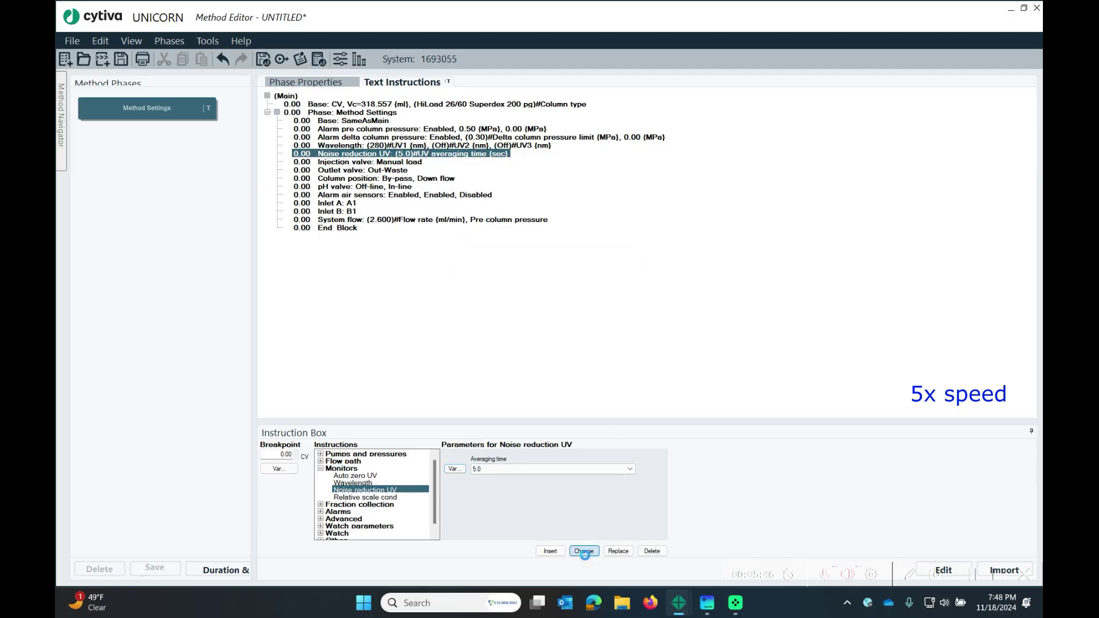
{"action": "left_click", "coordinate": [584, 551]}
Step: Clear the UV1, UV2 and UV3 variables from the Wavelength instruction
{"action": "left_click", "coordinate": [354, 146]}
{"action": "left_click", "coordinate": [455, 468]}
{"action": "left_click", "coordinate": [529, 319]}
{"action": "left_click", "coordinate": [454, 491]}
{"action": "left_click", "coordinate": [611, 318]}
{"action": "left_click", "coordinate": [529, 318]}
{"action": "left_click", "coordinate": [455, 512]}
{"action": "left_click", "coordinate": [611, 319]}
{"action": "left_click", "coordinate": [529, 318]}
{"action": "left_click", "coordinate": [584, 552]}
Step: Clear the high alarm variable from the Alarm delta column pressure instruction and apply the change
{"action": "left_click", "coordinate": [354, 137]}
{"action": "left_click", "coordinate": [455, 491]}
{"action": "left_click", "coordinate": [612, 318]}
{"action": "left_click", "coordinate": [529, 318]}
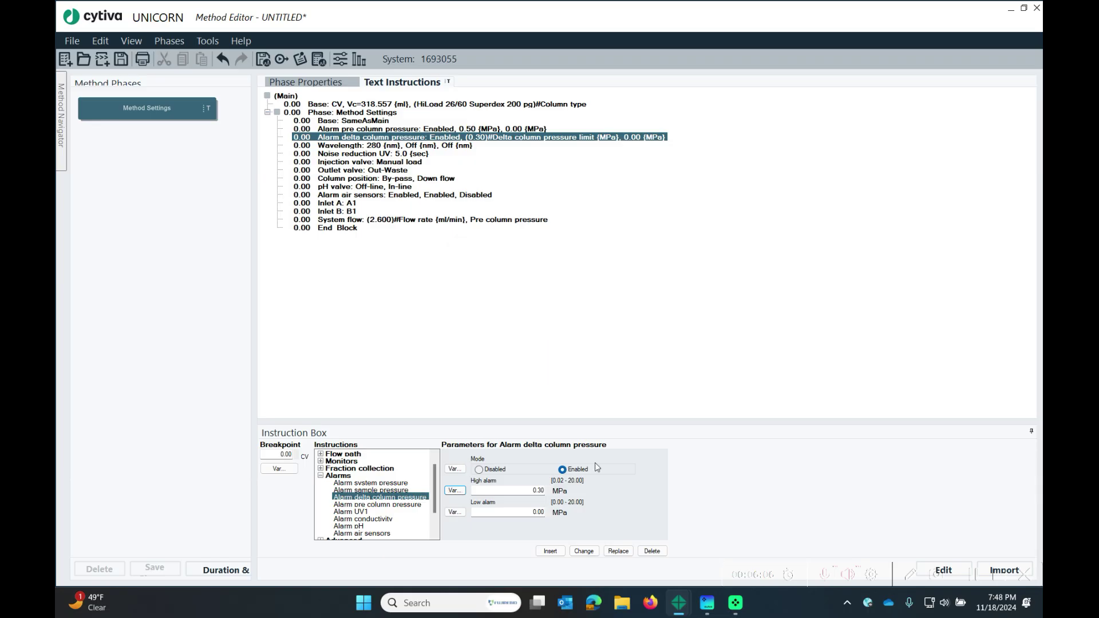
{"action": "left_click", "coordinate": [584, 551]}
Step: Review the Injection valve and System flow parameters and the column types offered for the main Base instruction
{"action": "left_click", "coordinate": [372, 162]}
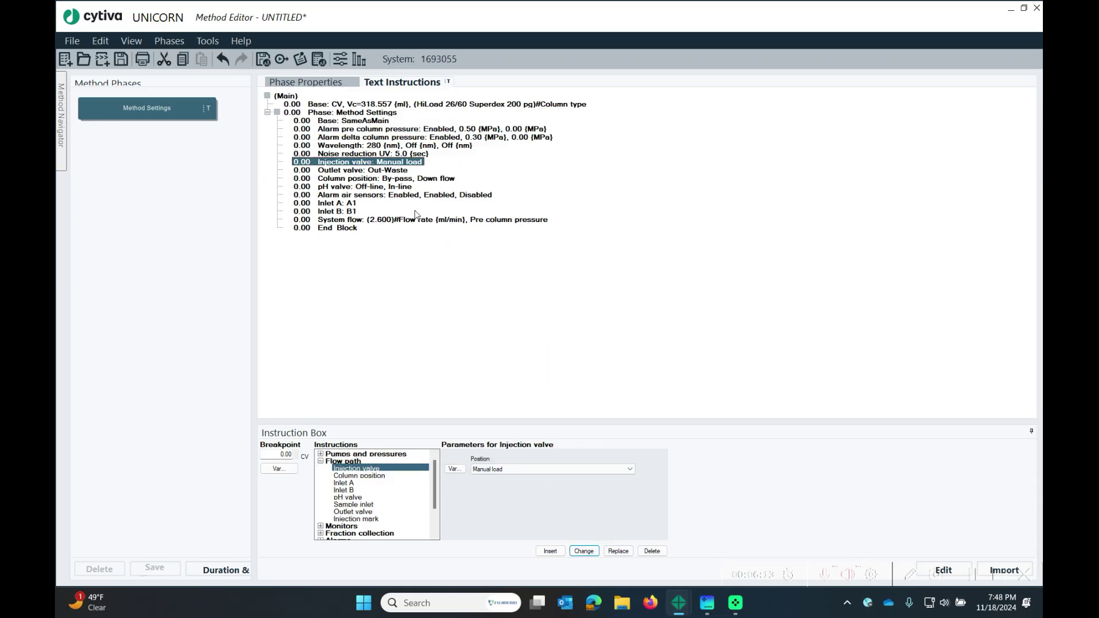
{"action": "left_click", "coordinate": [406, 220]}
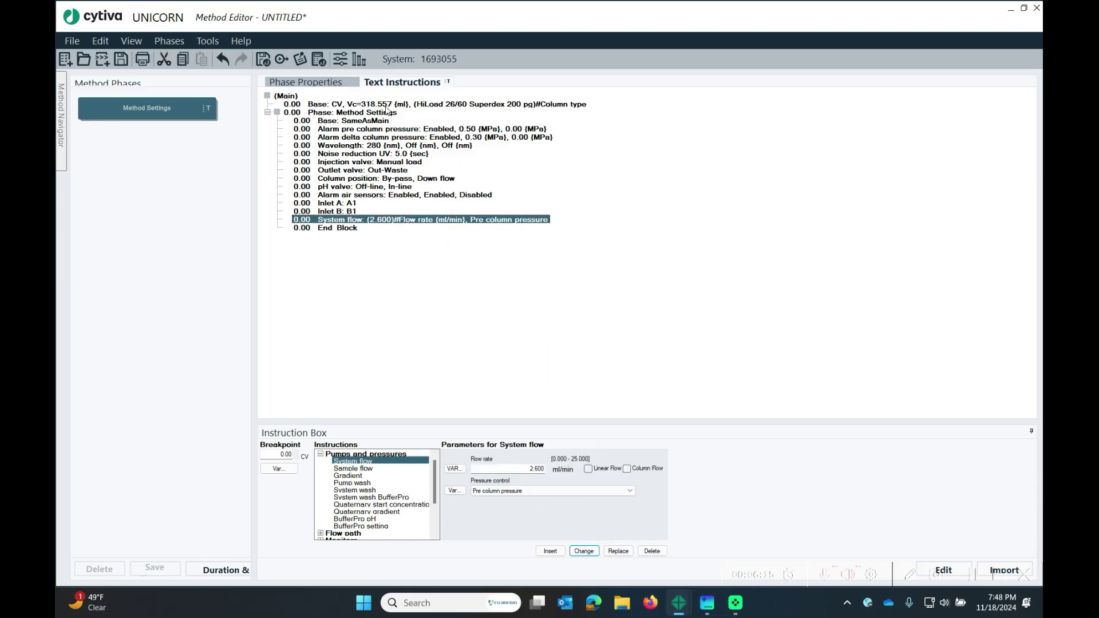
{"action": "left_click", "coordinate": [355, 106]}
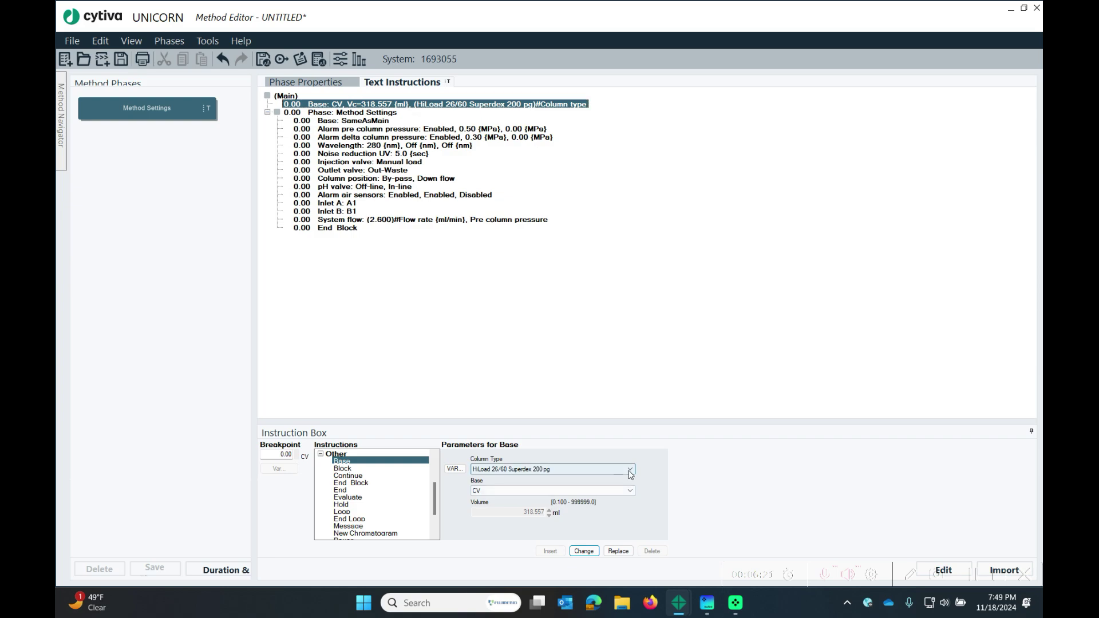
{"action": "left_click", "coordinate": [558, 469]}
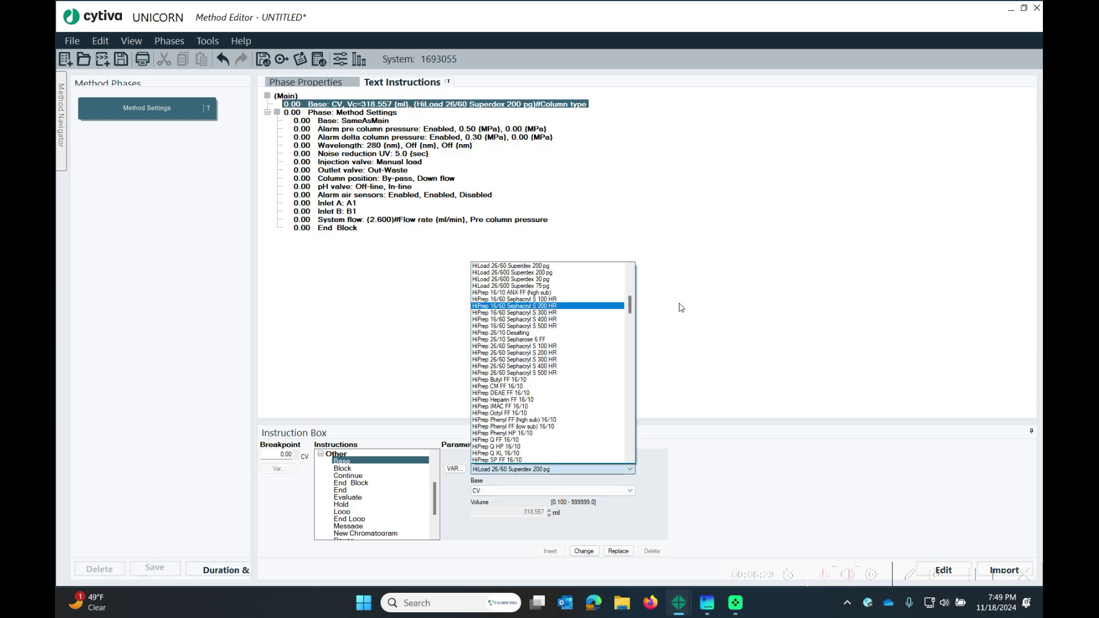
{"action": "left_click", "coordinate": [738, 316]}
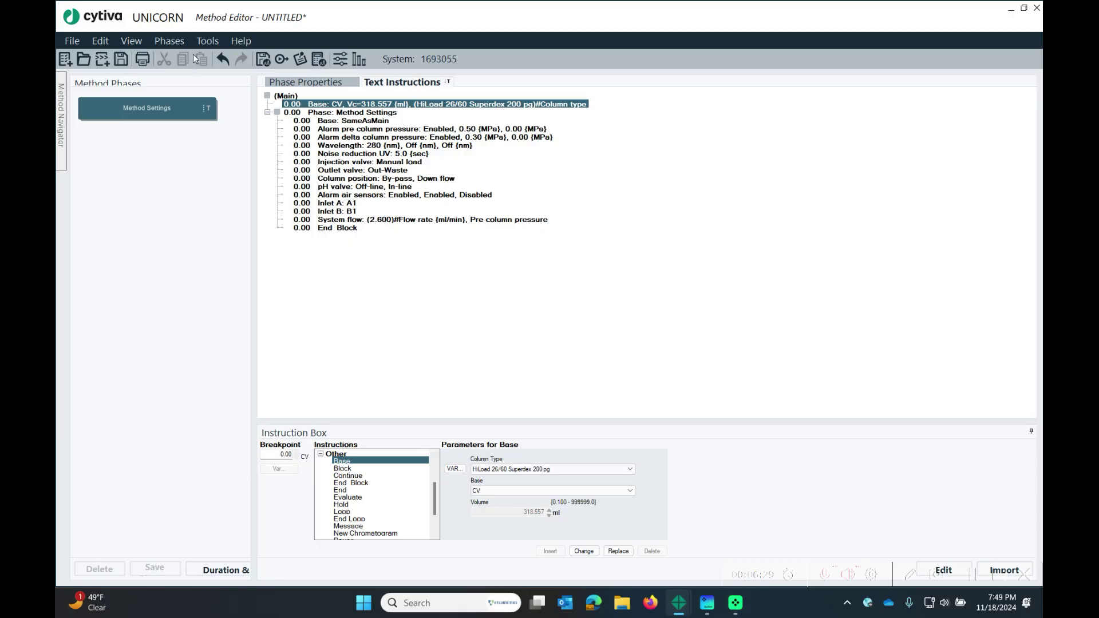
Step: Open a new column type from Column Handling, examine its required hardware diameter and bed height details, and close it without saving
{"action": "left_click", "coordinate": [208, 41]}
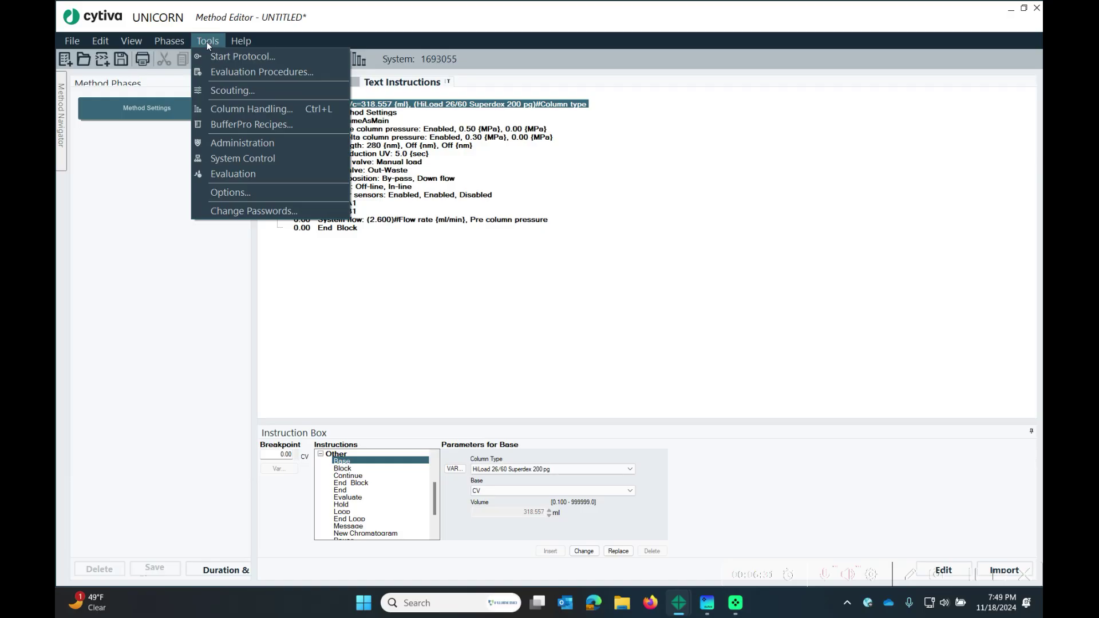
{"action": "left_click", "coordinate": [239, 114]}
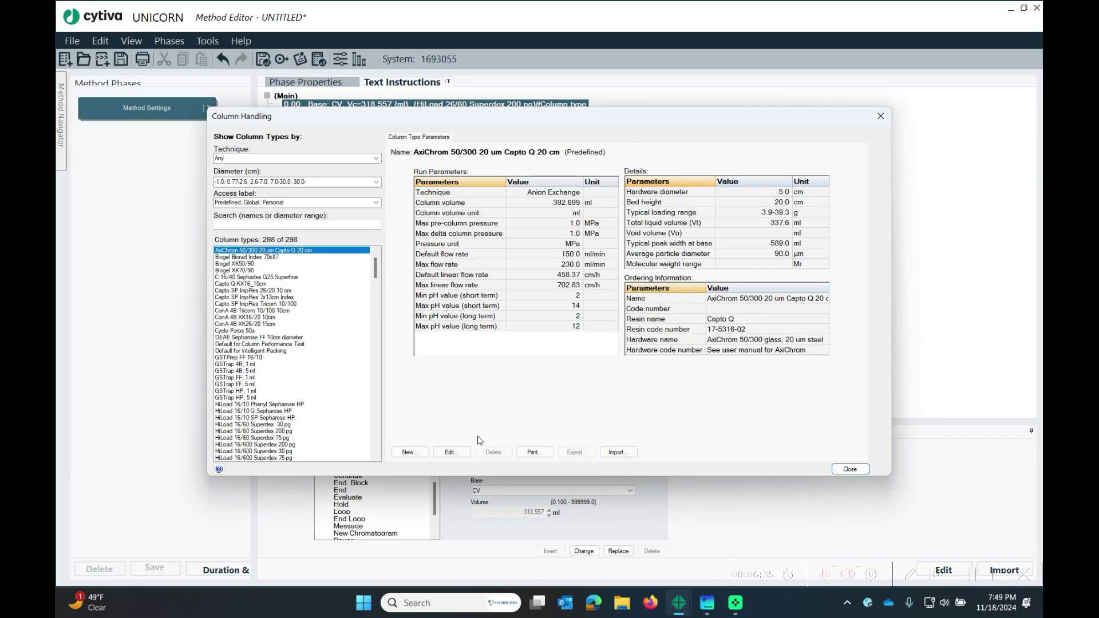
{"action": "left_click", "coordinate": [409, 452]}
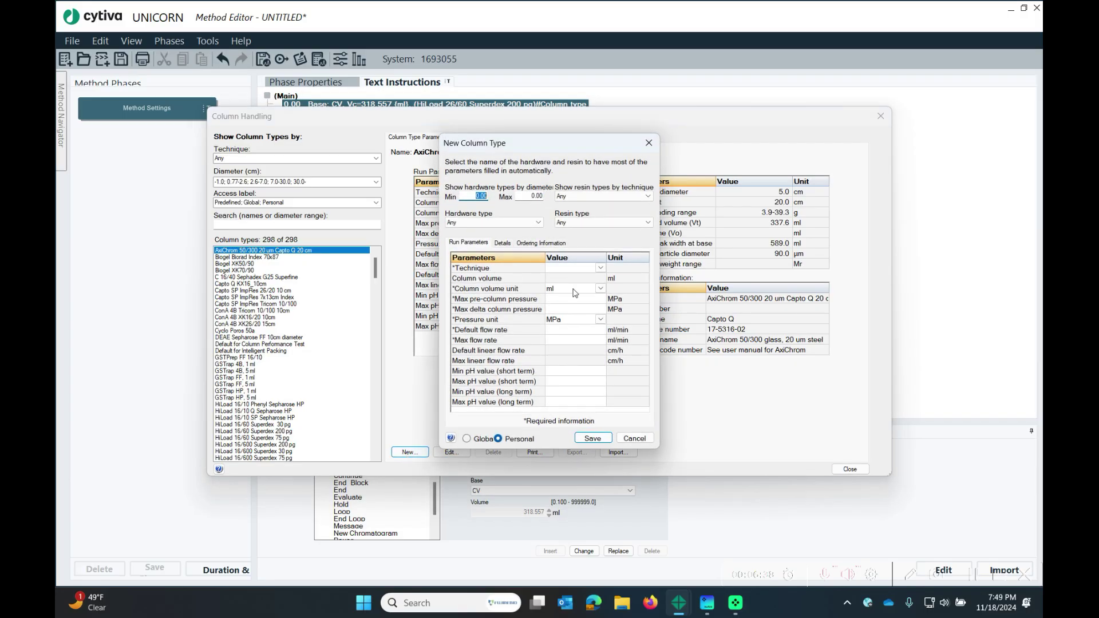
{"action": "left_click", "coordinate": [503, 243]}
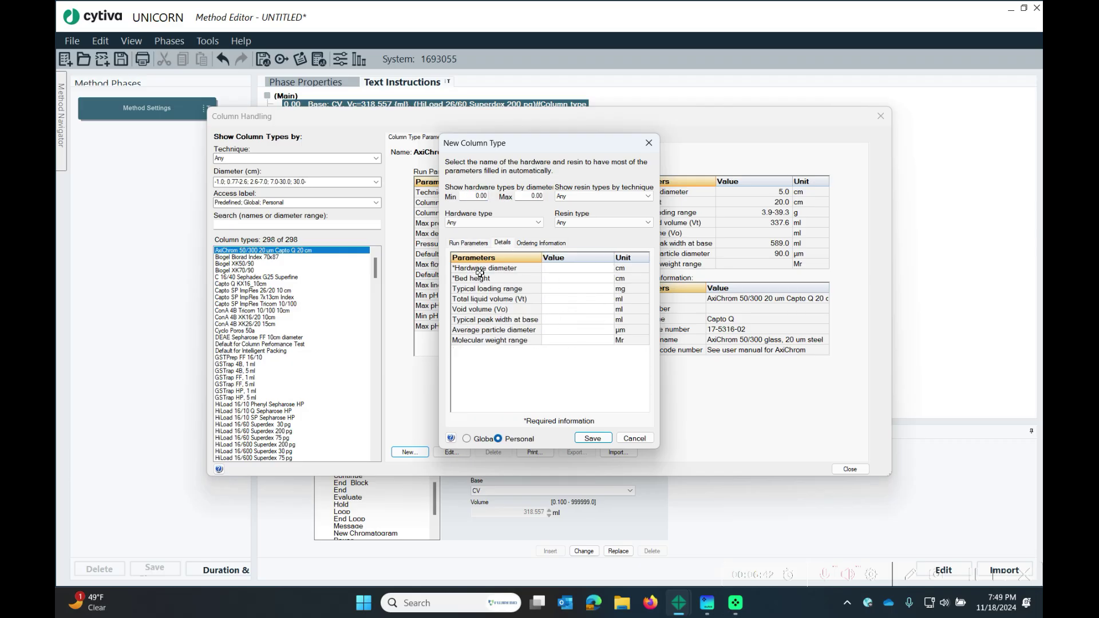
{"action": "left_click", "coordinate": [493, 269]}
{"action": "left_click", "coordinate": [511, 281]}
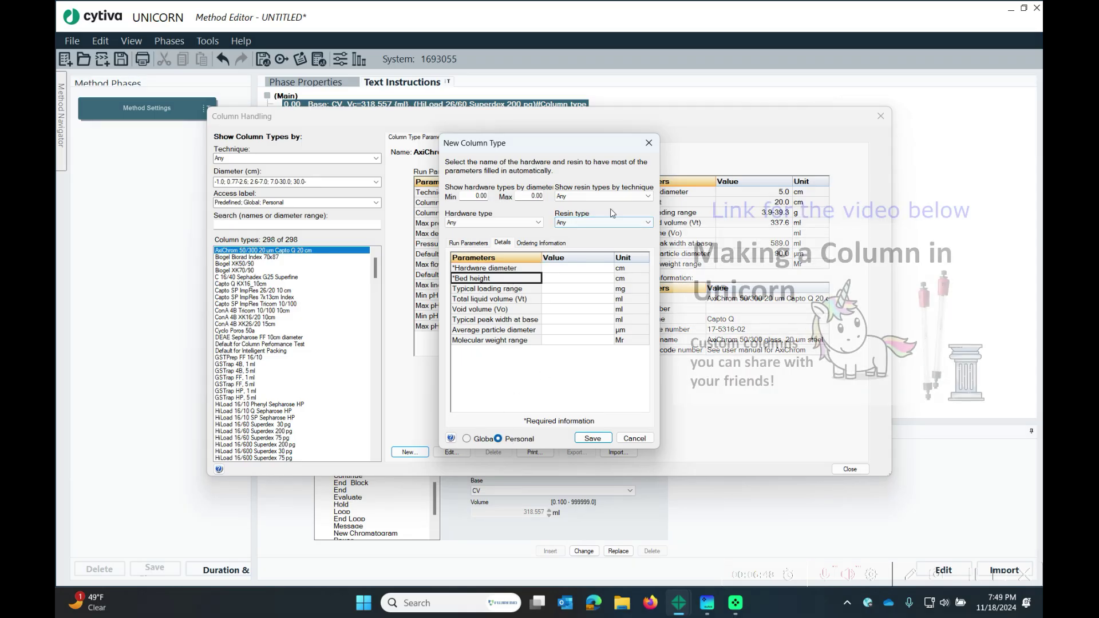
{"action": "left_click", "coordinate": [648, 143]}
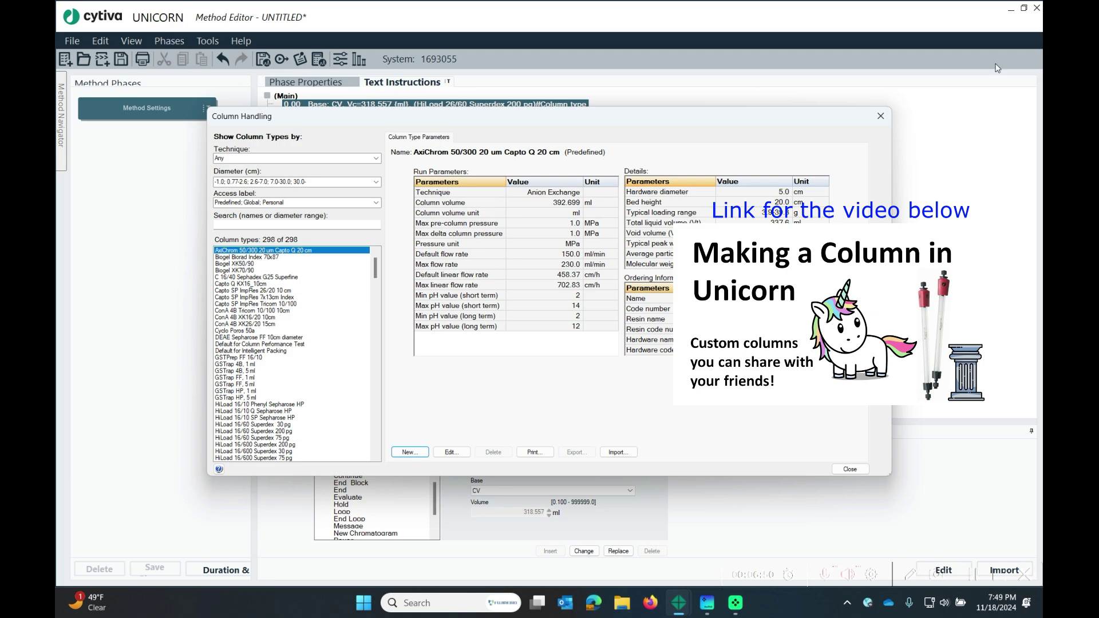
Step: Close the Column Handling dialog, collapse the Method Settings phase and display the Phase Library
{"action": "left_click", "coordinate": [882, 116]}
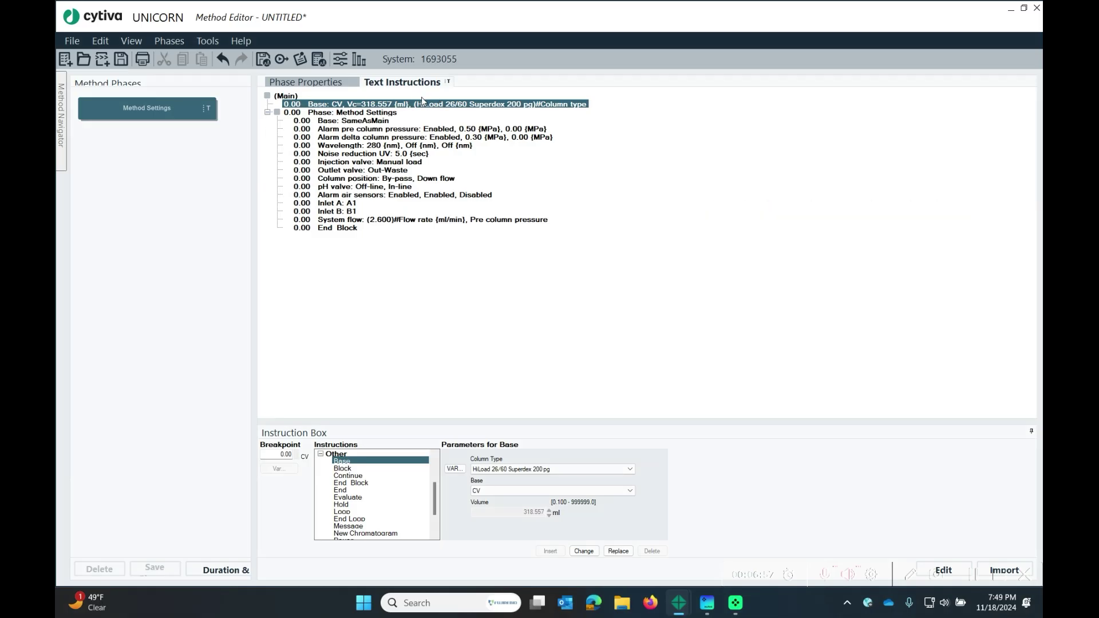
{"action": "key", "text": "Down"}
{"action": "key", "text": "Left"}
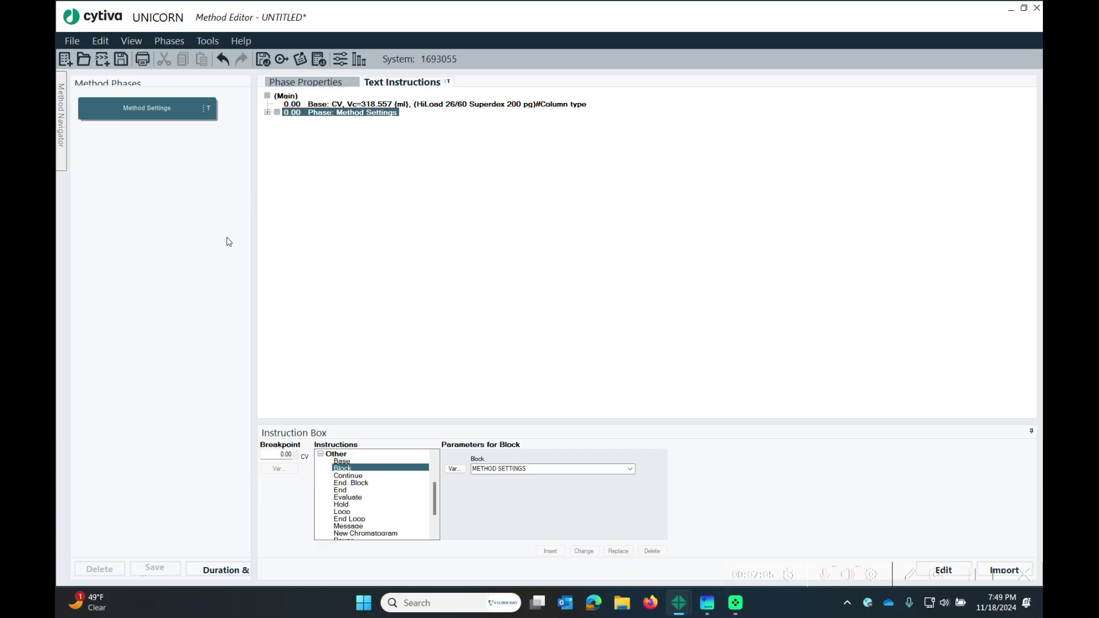
{"action": "left_click", "coordinate": [132, 41]}
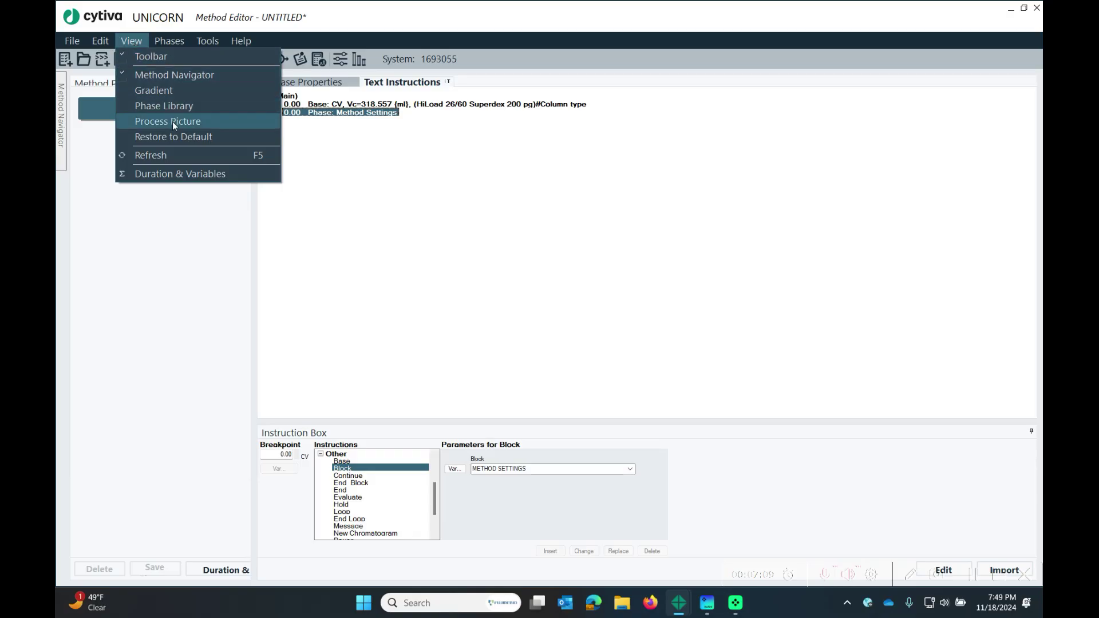
{"action": "left_click", "coordinate": [173, 106]}
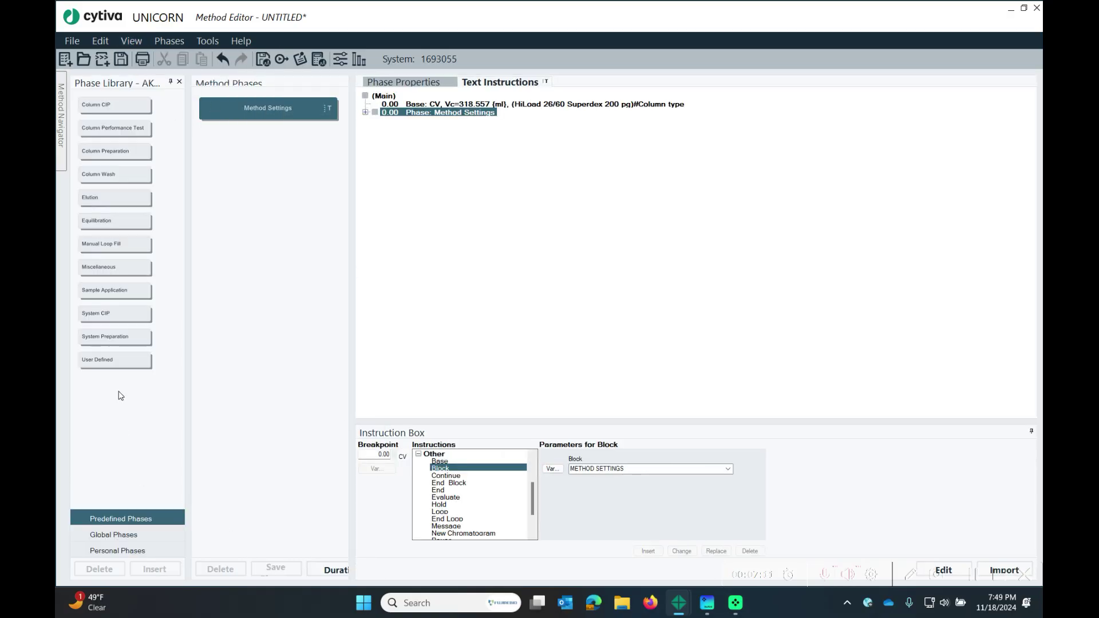
Step: Add three User Defined phases after Method Settings, named Column Equilibration, Salt Injection and Run, in that order
{"action": "left_click_drag", "start_coordinate": [108, 367], "coordinate": [302, 228]}
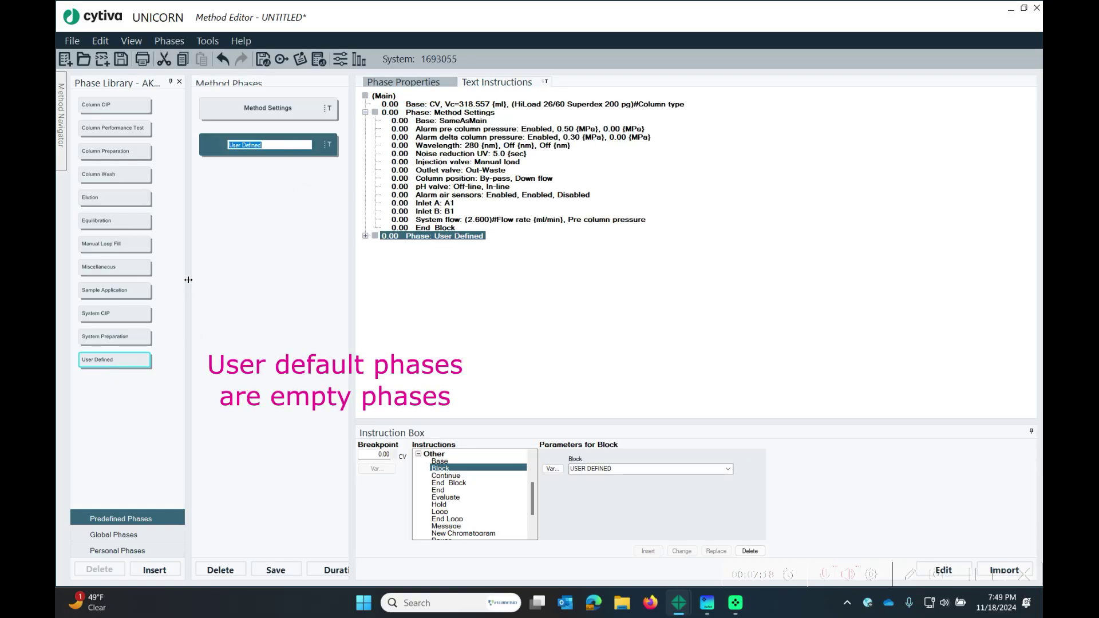
{"action": "type", "text": "Column Equilibration"}
{"action": "left_click_drag", "start_coordinate": [114, 360], "coordinate": [269, 181]}
{"action": "type", "text": "Salt injection"}
{"action": "left_click_drag", "start_coordinate": [114, 359], "coordinate": [271, 228]}
{"action": "type", "text": "Run"}
{"action": "left_click", "coordinate": [452, 266]}
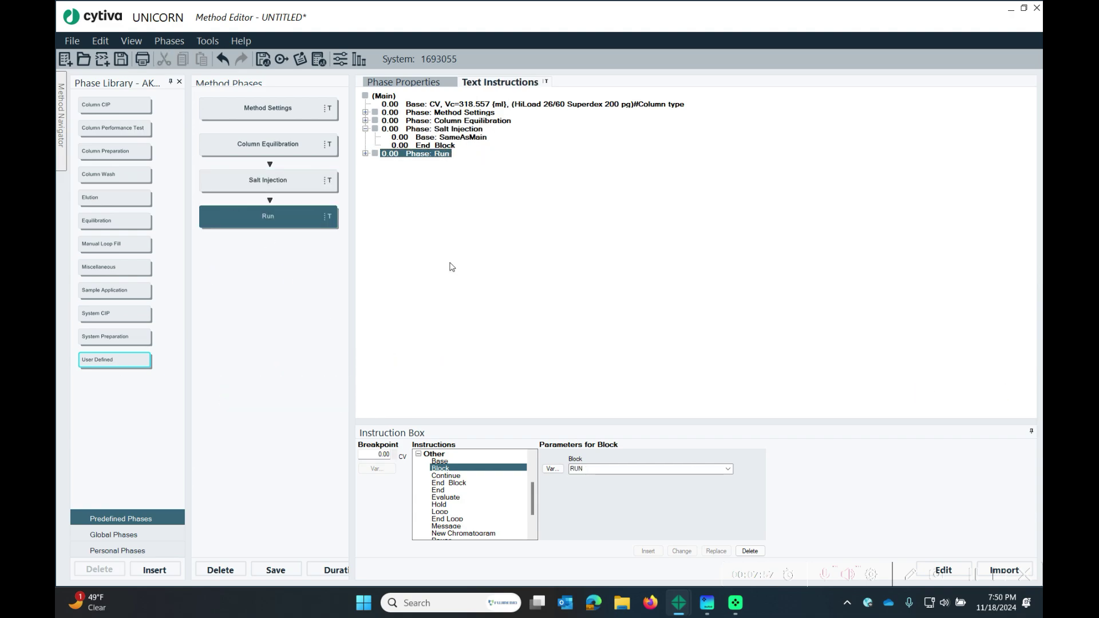
Step: Change the restrictor of the pH valve instruction in the Method Settings phase to Off-line
{"action": "left_click", "coordinate": [366, 129]}
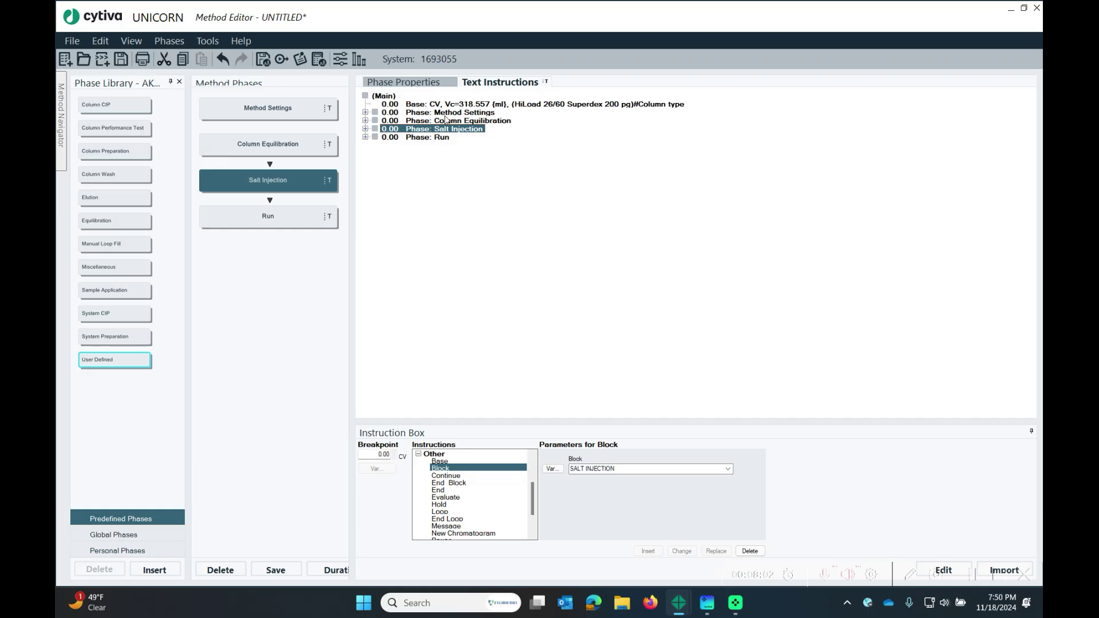
{"action": "left_click", "coordinate": [365, 112]}
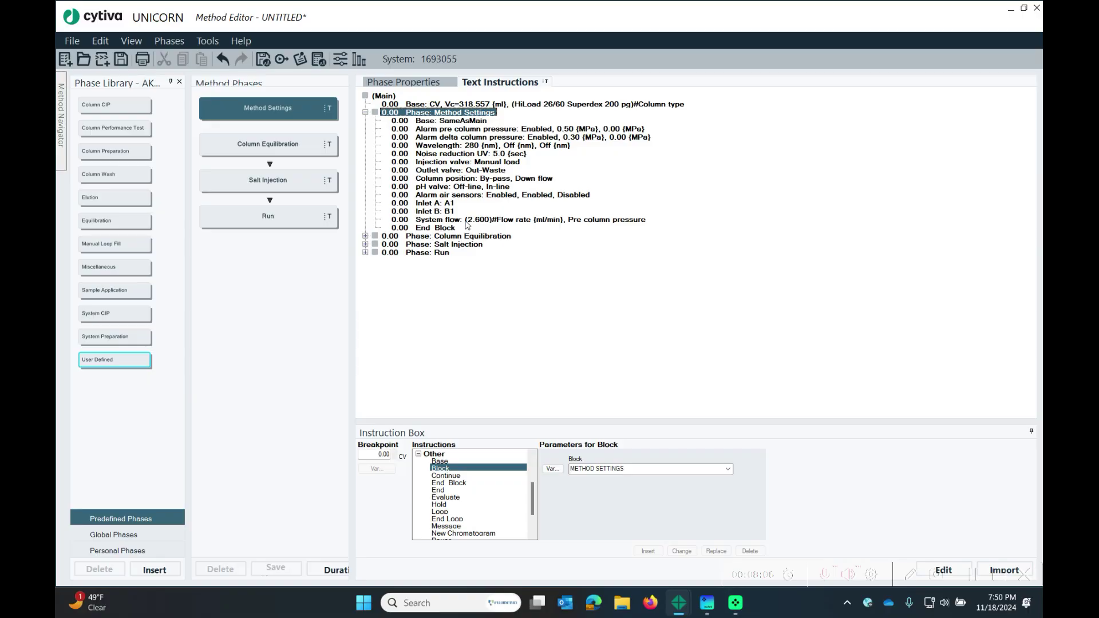
{"action": "left_click", "coordinate": [452, 187]}
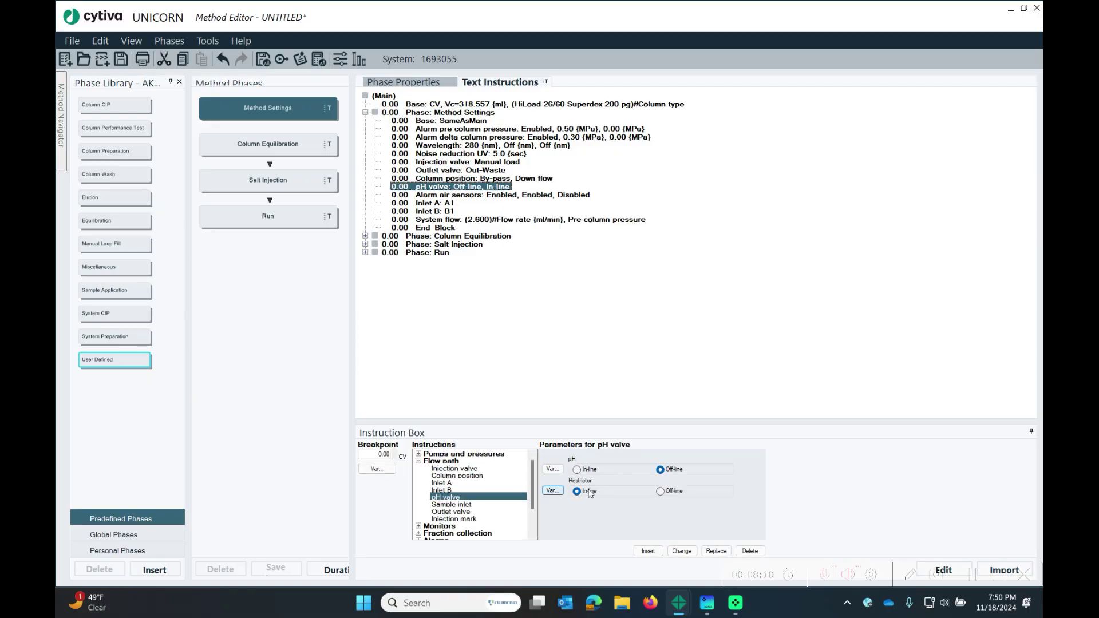
{"action": "left_click", "coordinate": [661, 493]}
{"action": "left_click", "coordinate": [681, 551]}
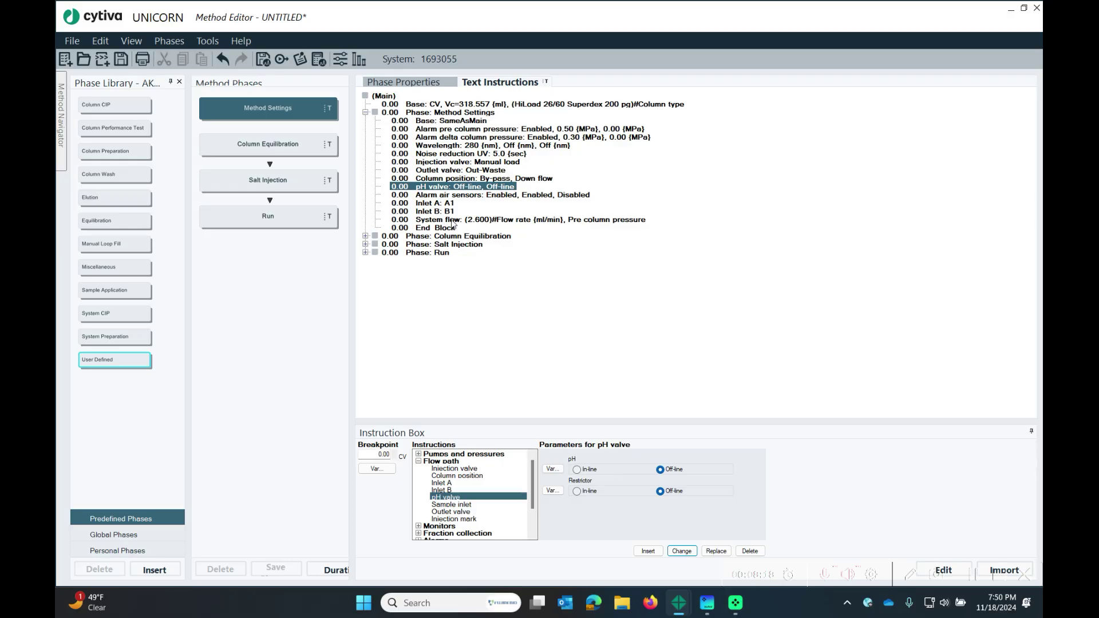
Step: Insert a block named Method Flow Rate directly after the System flow instruction in the Method Settings phase
{"action": "left_click", "coordinate": [453, 221]}
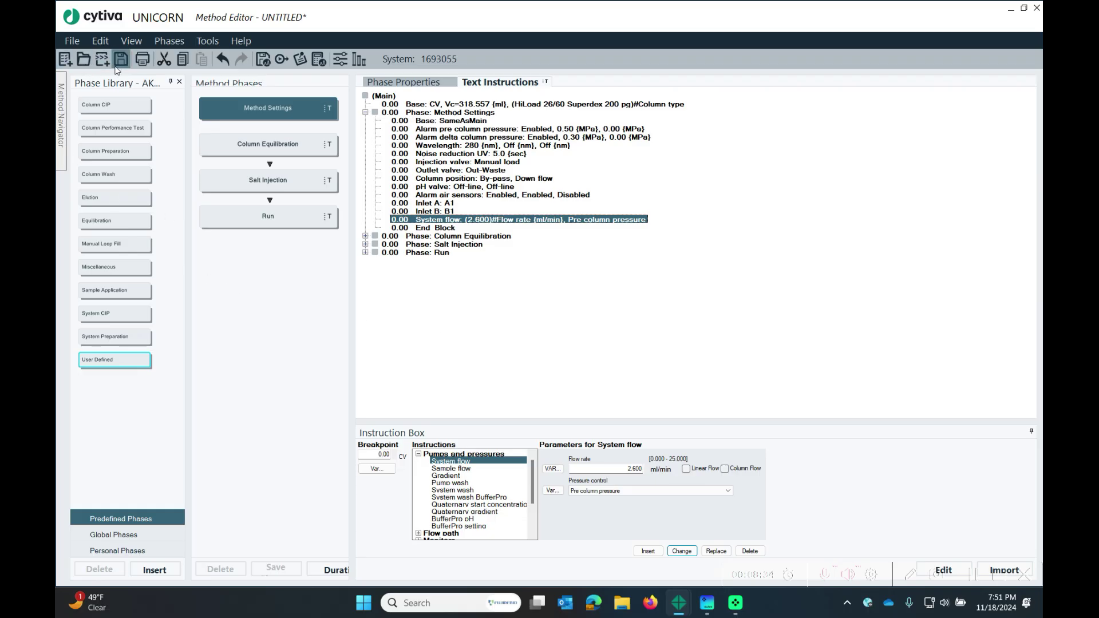
{"action": "left_click", "coordinate": [418, 455]}
{"action": "left_click", "coordinate": [419, 512]}
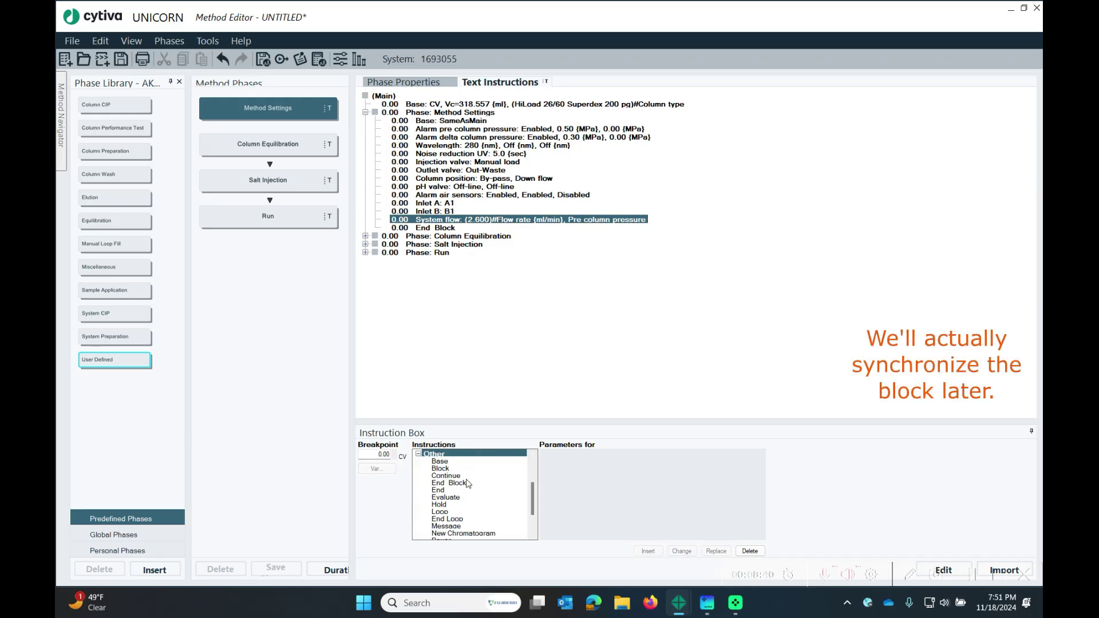
{"action": "left_click", "coordinate": [440, 468]}
{"action": "type", "text": "Method Flow Rate"}
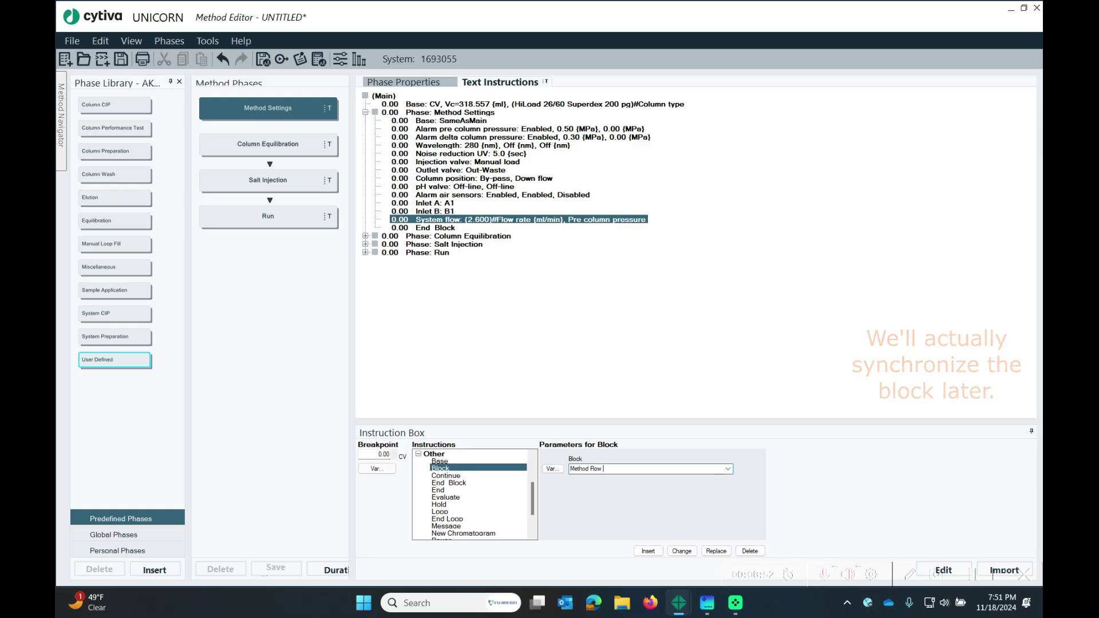
{"action": "left_click", "coordinate": [650, 551]}
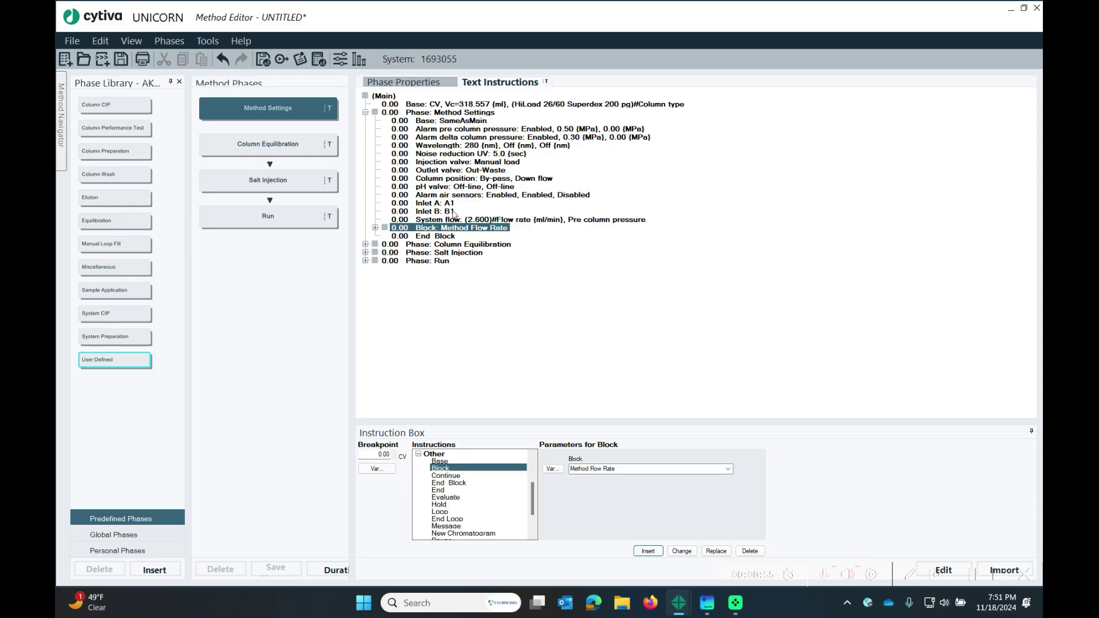
Step: Move the System flow instruction into the Method Flow Rate block, below its Base instruction
{"action": "left_click", "coordinate": [393, 228]}
{"action": "left_click", "coordinate": [375, 228]}
{"action": "left_click", "coordinate": [496, 219]}
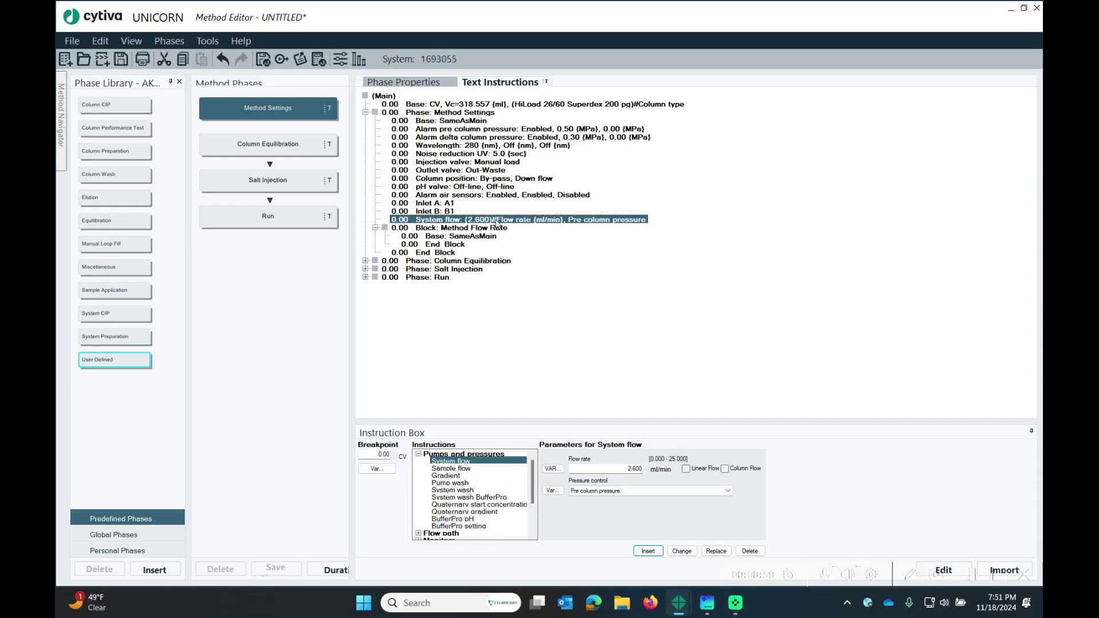
{"action": "right_click", "coordinate": [497, 220]}
{"action": "left_click", "coordinate": [527, 229]}
{"action": "left_click", "coordinate": [454, 236]}
{"action": "right_click", "coordinate": [454, 236]}
{"action": "left_click", "coordinate": [507, 273]}
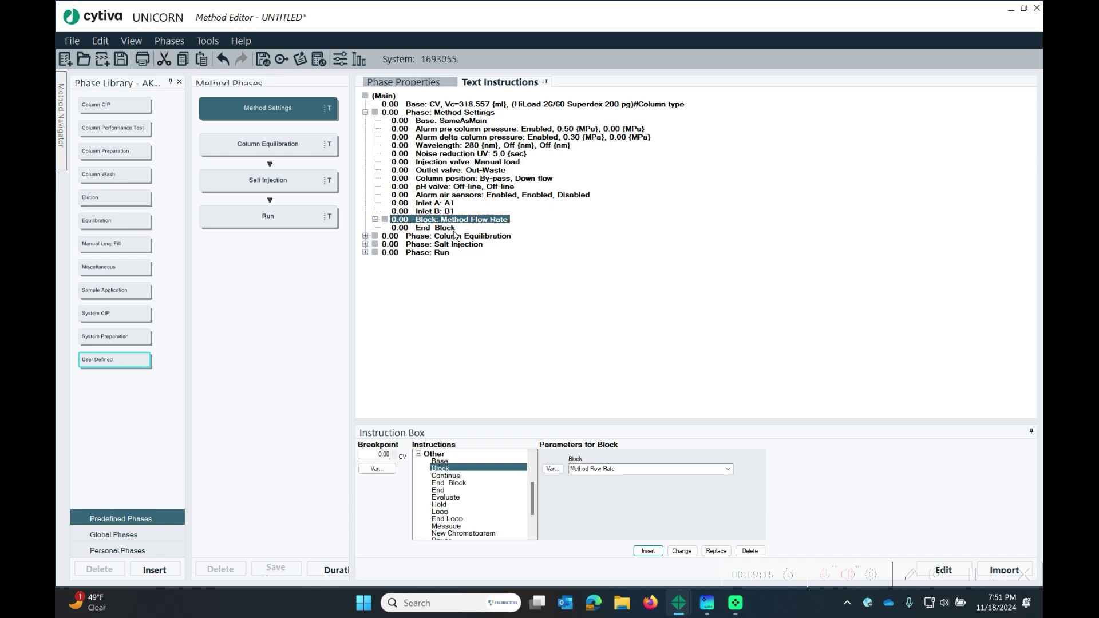
{"action": "left_click", "coordinate": [375, 220]}
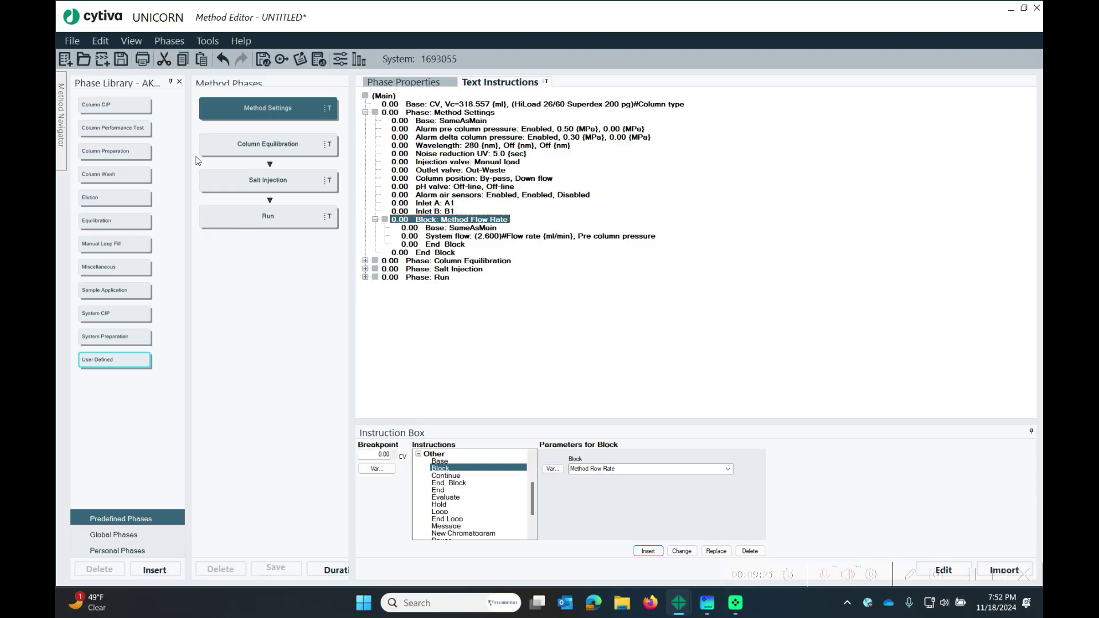
Step: Close the Phase Library and insert a Pump wash instruction in Method Settings with Inlet A set to A1 and the variable Wash A1
{"action": "left_click", "coordinate": [179, 82]}
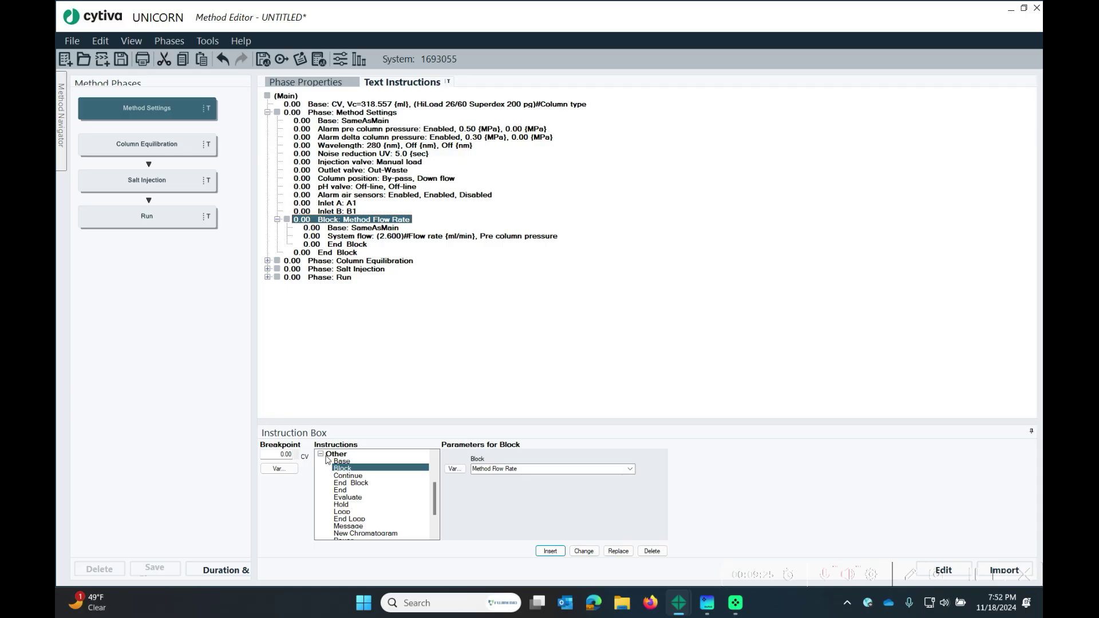
{"action": "left_click", "coordinate": [321, 455]}
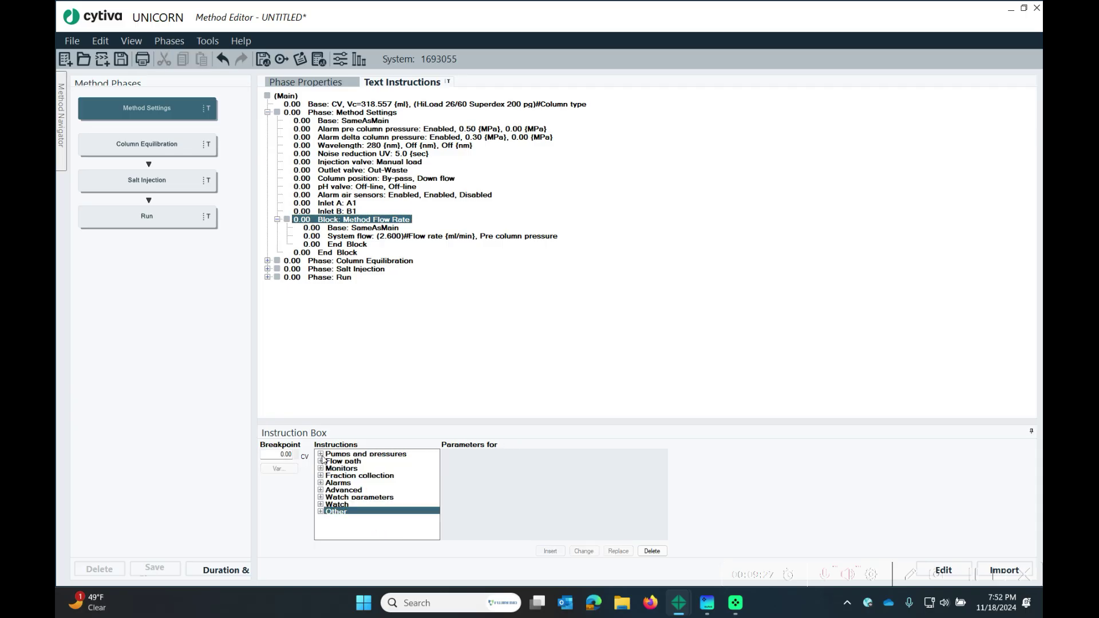
{"action": "left_click", "coordinate": [321, 456]}
{"action": "left_click", "coordinate": [369, 483]}
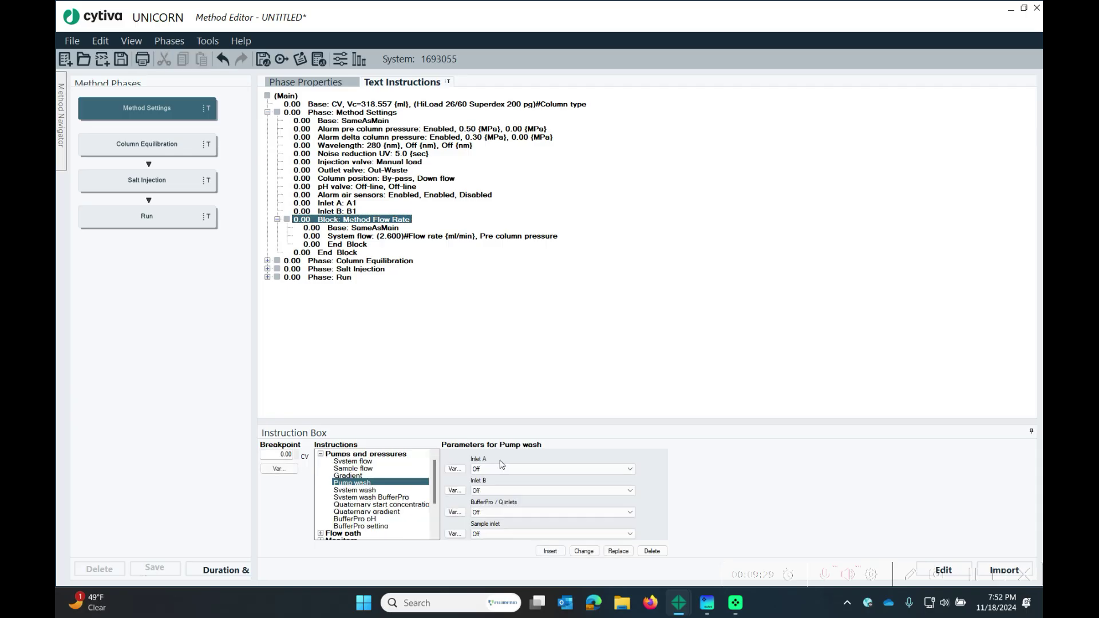
{"action": "left_click", "coordinate": [498, 471]}
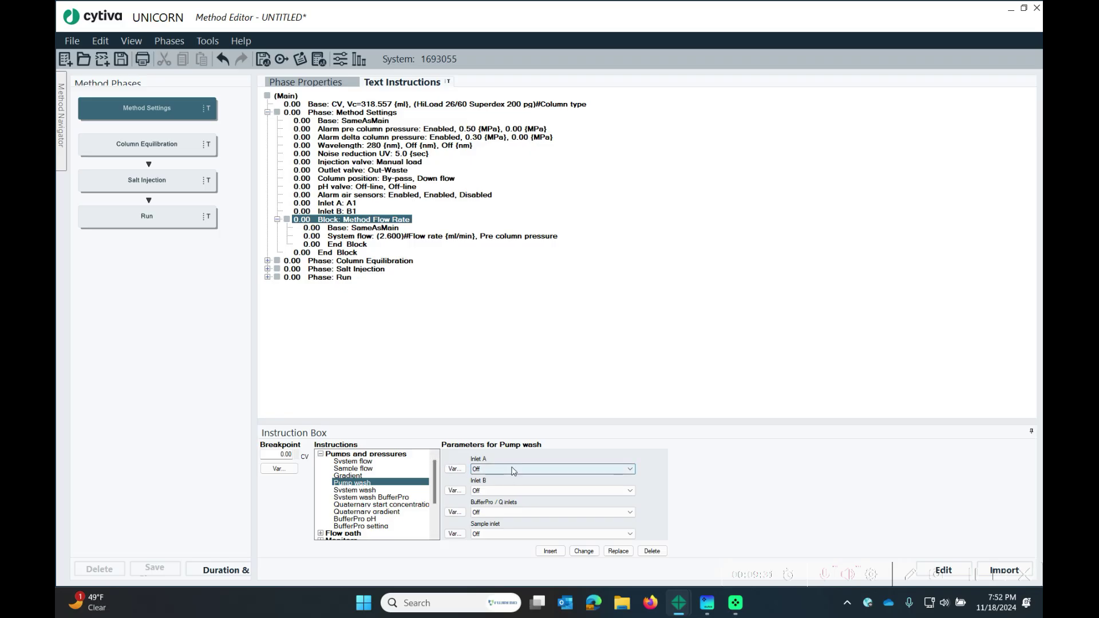
{"action": "left_click", "coordinate": [511, 486]}
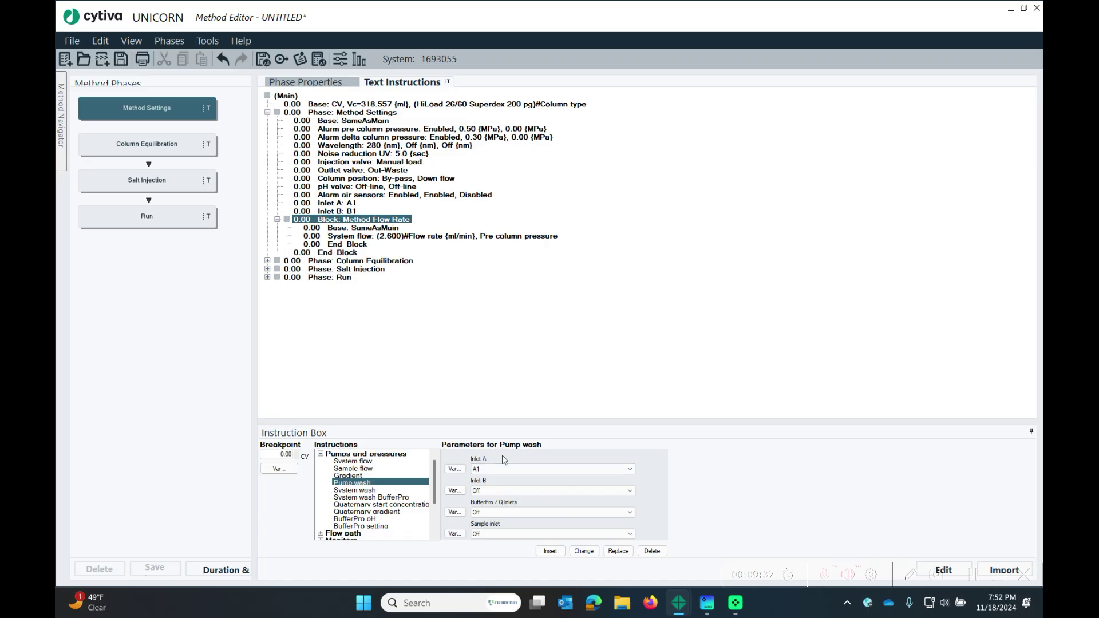
{"action": "left_click", "coordinate": [455, 469]}
{"action": "type", "text": "Wash A"}
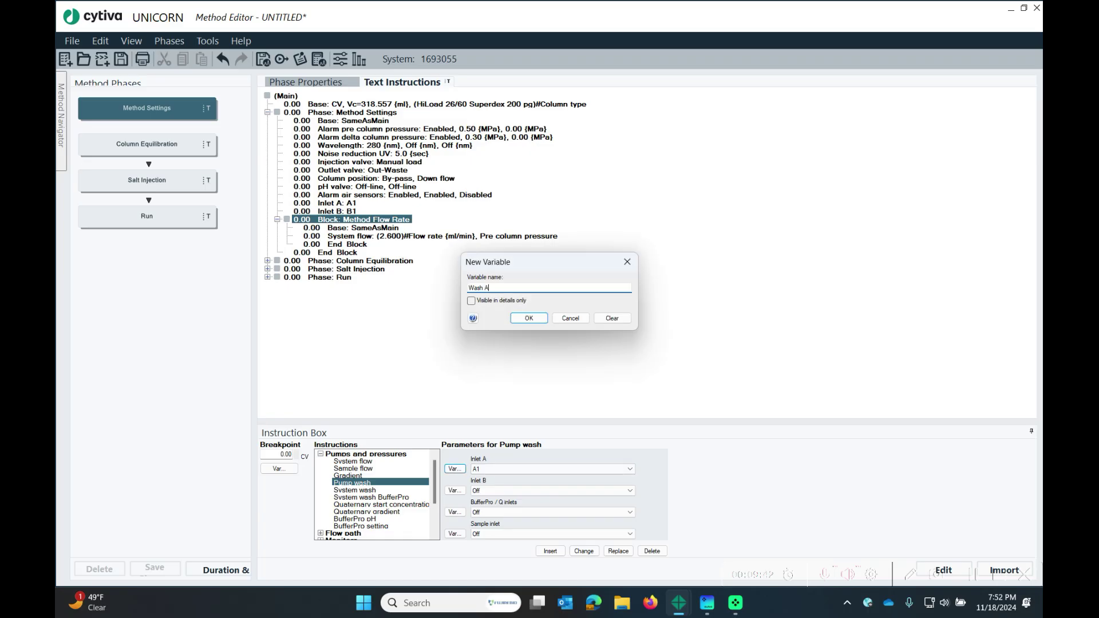
{"action": "type", "text": "1"}
{"action": "left_click", "coordinate": [528, 318]}
{"action": "left_click", "coordinate": [550, 552]}
Step: Move the Pump wash instruction to between Alarm air sensors and Inlet A in the Method Settings phase
{"action": "left_click", "coordinate": [315, 260]}
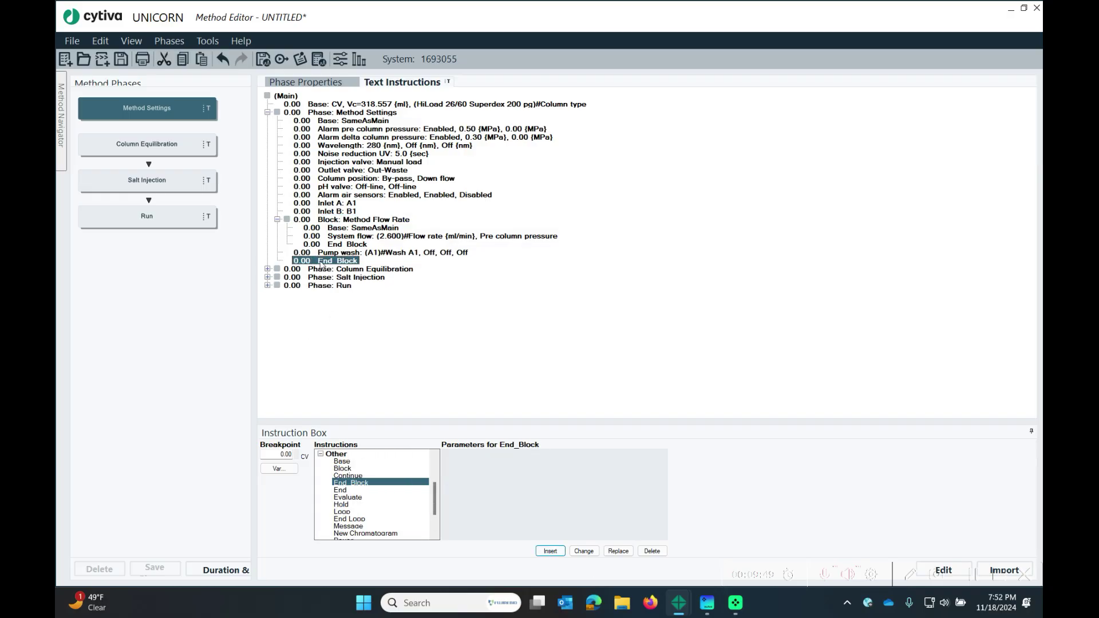
{"action": "left_click_drag", "start_coordinate": [324, 252], "coordinate": [351, 197]}
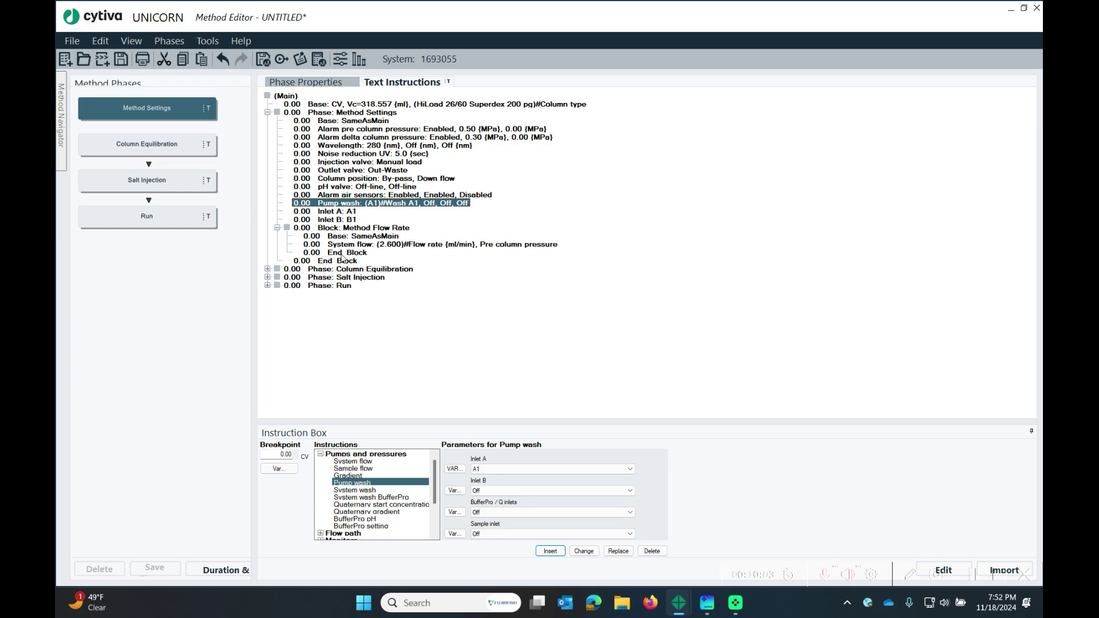
{"action": "left_click", "coordinate": [399, 271]}
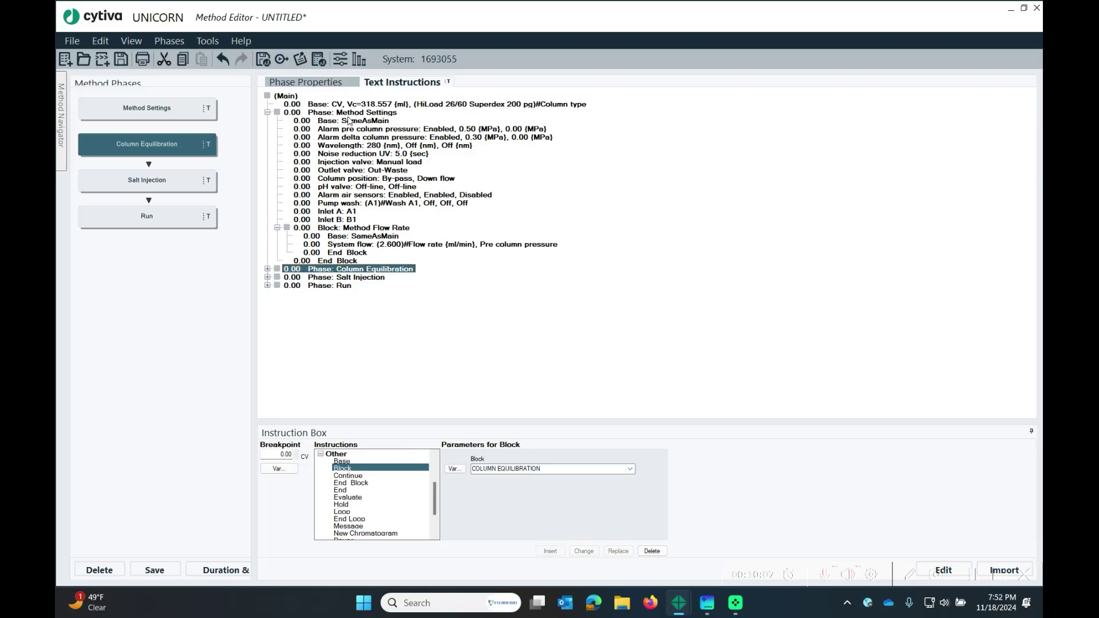
Step: Change the Base instruction of the Method Settings phase to Volume, with column type Any
{"action": "left_click", "coordinate": [360, 114]}
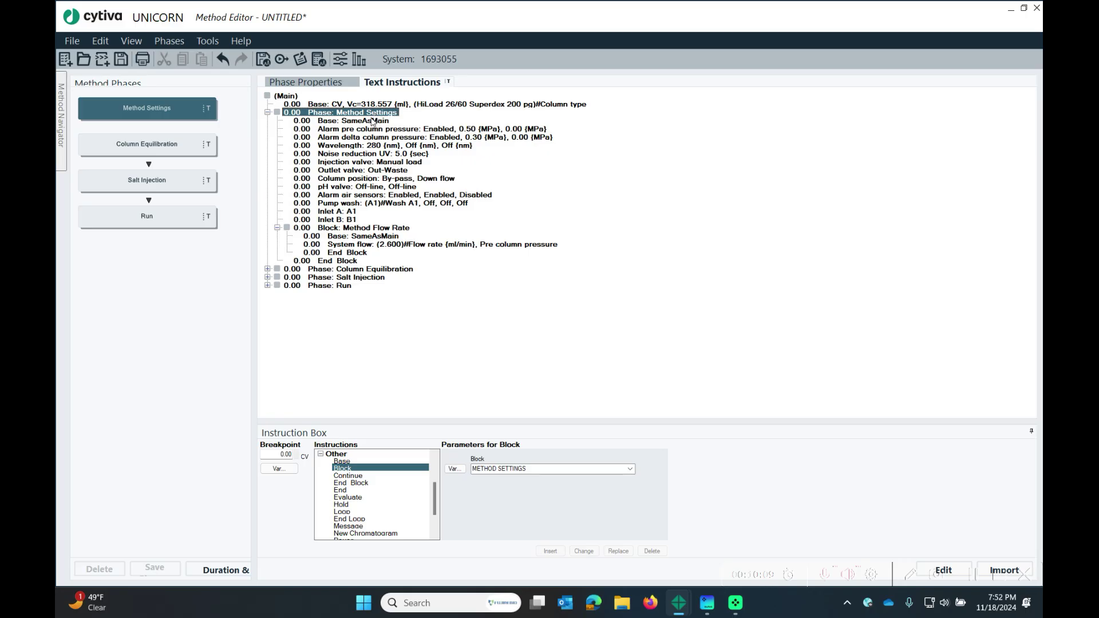
{"action": "left_click", "coordinate": [366, 122]}
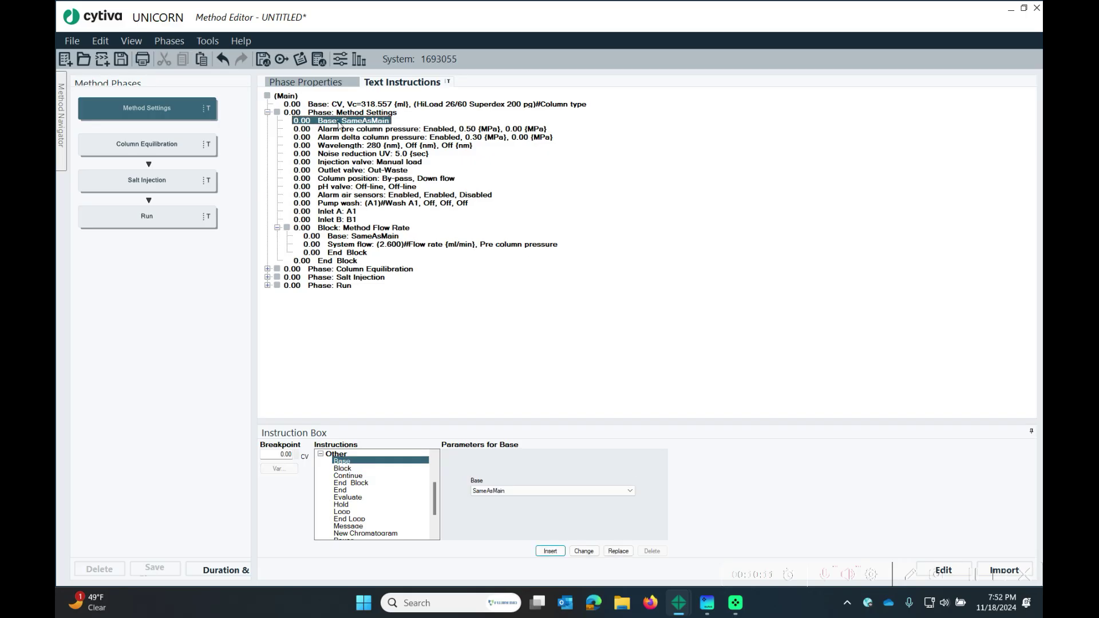
{"action": "left_click", "coordinate": [595, 491]}
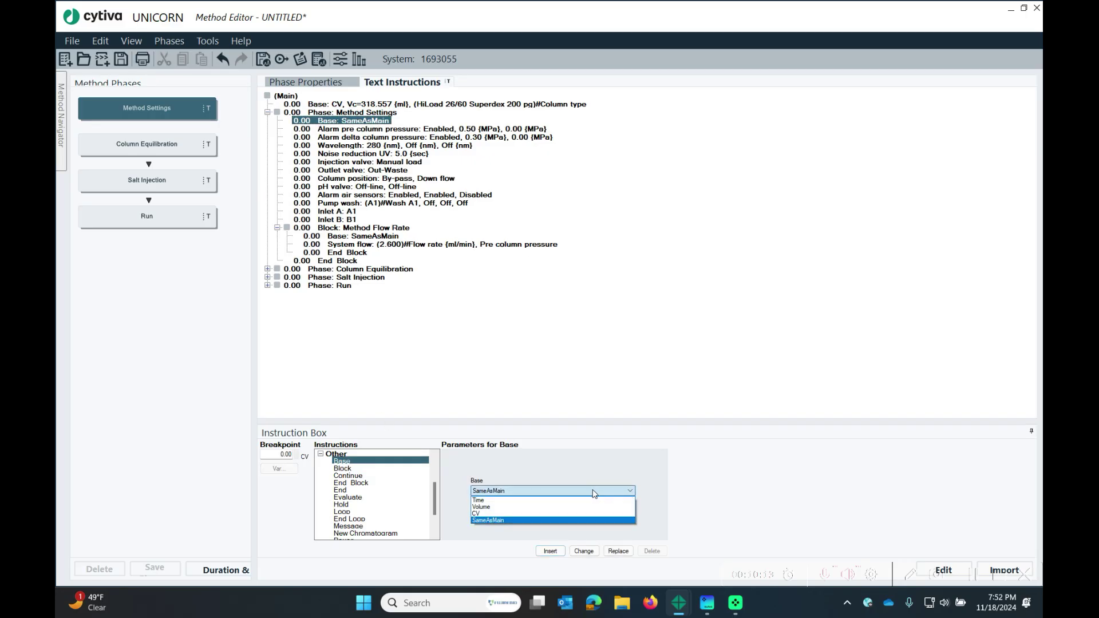
{"action": "left_click", "coordinate": [582, 507]}
{"action": "left_click", "coordinate": [584, 550]}
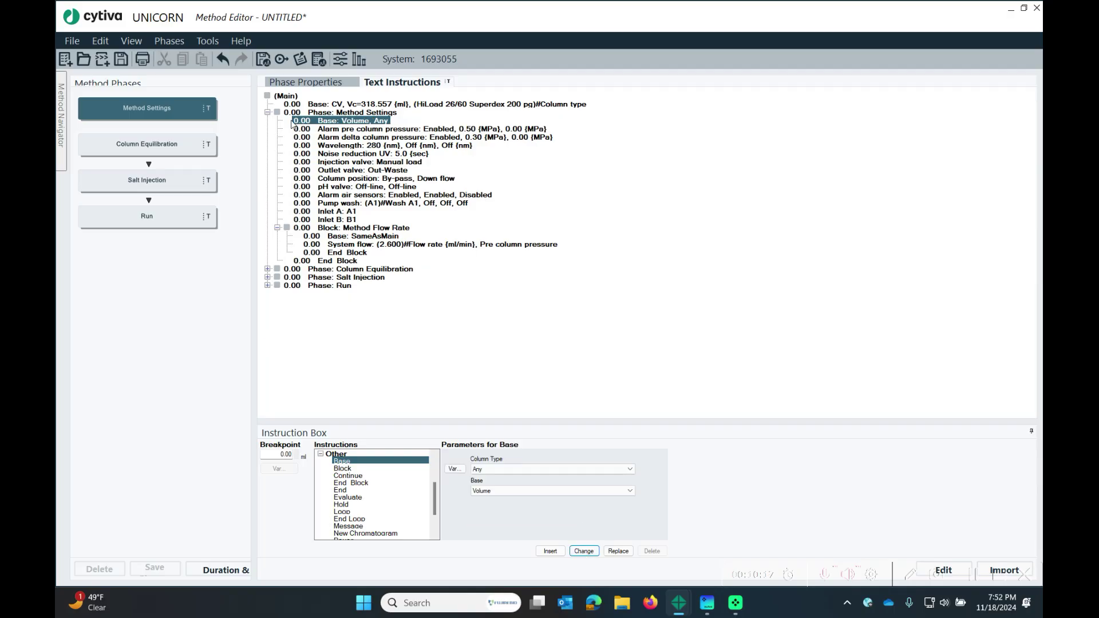
Step: Collapse the Method Flow Rate block and set the breakpoint of the Method Settings End Block to 5.00 ml
{"action": "left_click", "coordinate": [277, 228]}
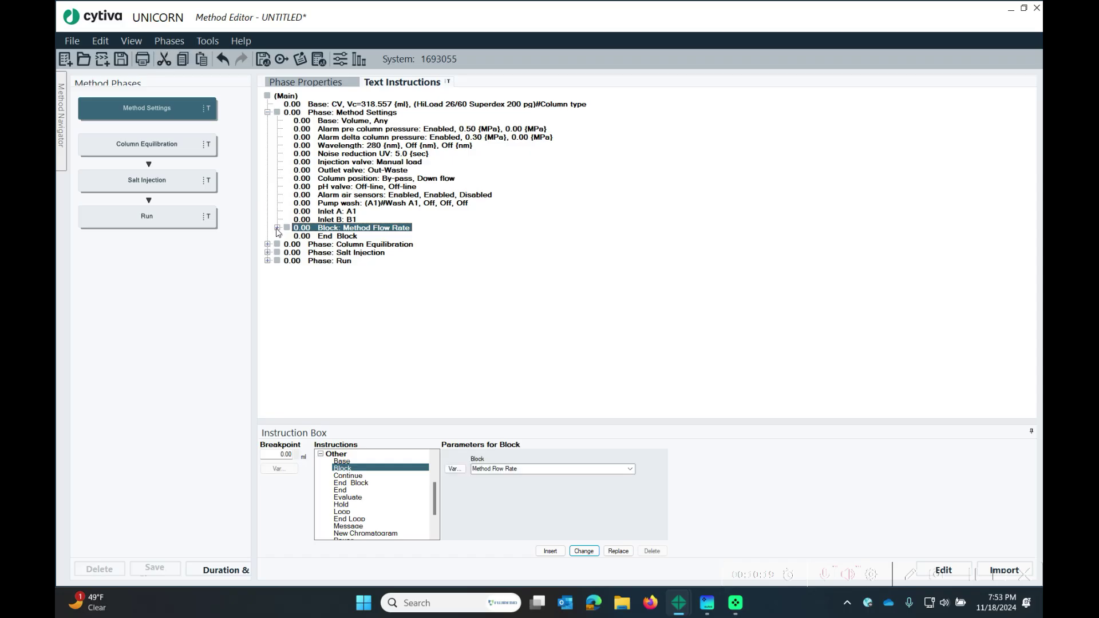
{"action": "left_click", "coordinate": [334, 236]}
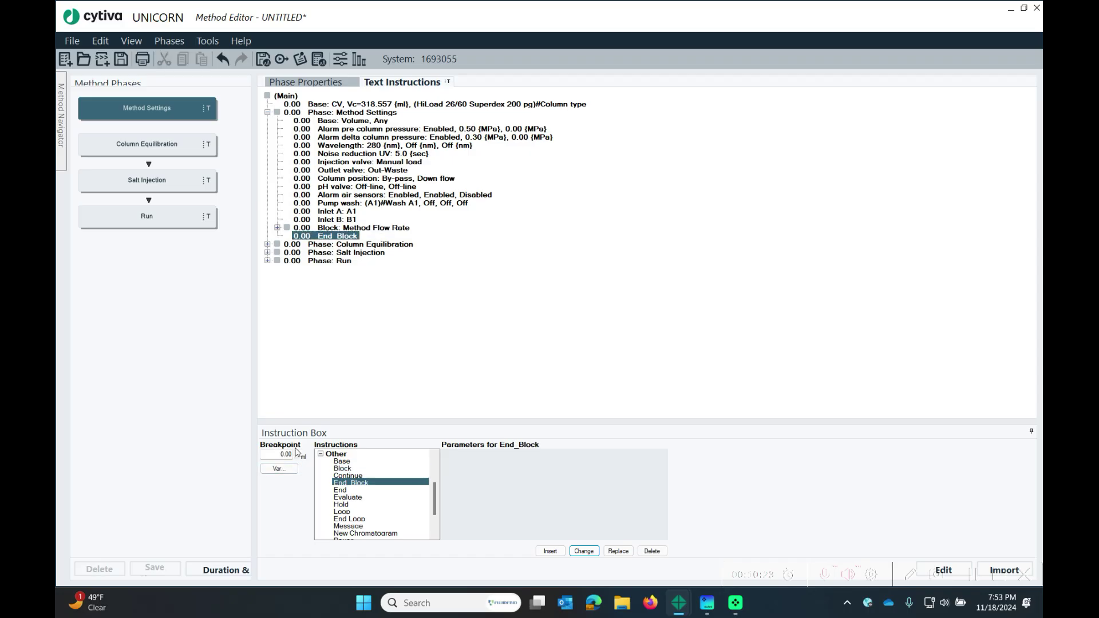
{"action": "left_click_drag", "start_coordinate": [279, 454], "coordinate": [367, 458]}
{"action": "left_click", "coordinate": [584, 550]}
Step: Insert a Column position instruction into the Column Equilibration phase with Position 1, down flow and the variable Column Position
{"action": "left_click", "coordinate": [371, 244]}
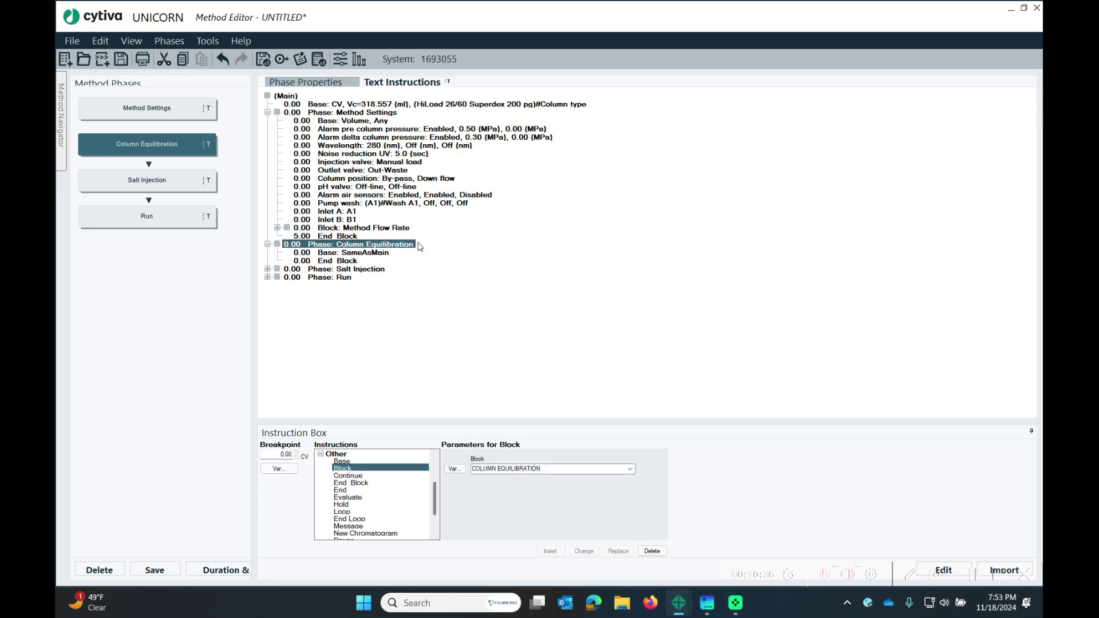
{"action": "left_click", "coordinate": [369, 257]}
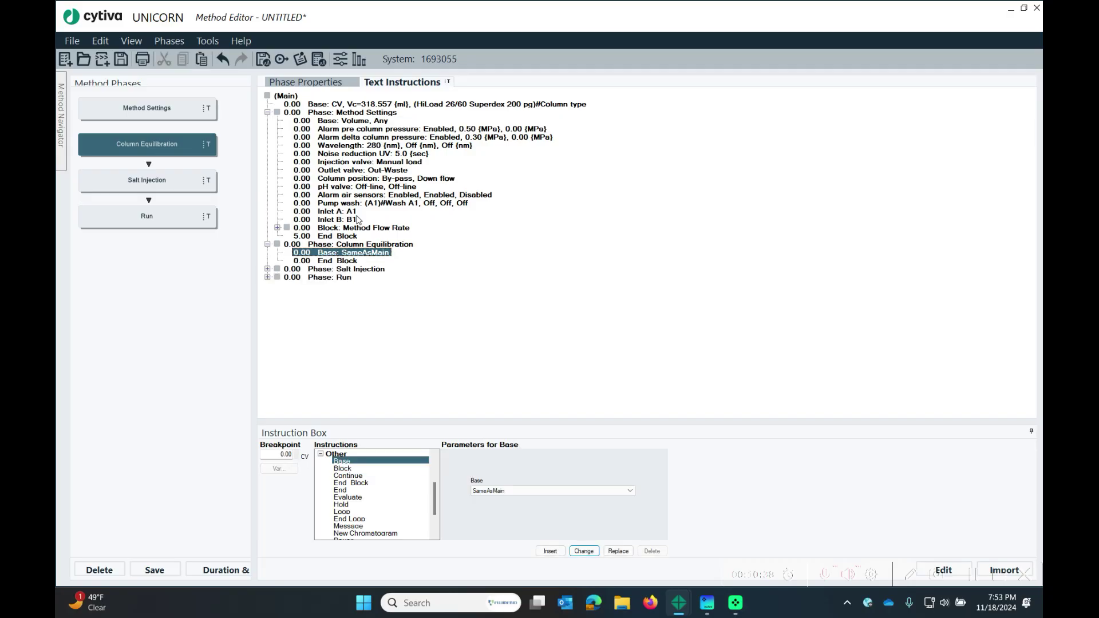
{"action": "left_click", "coordinate": [347, 180]}
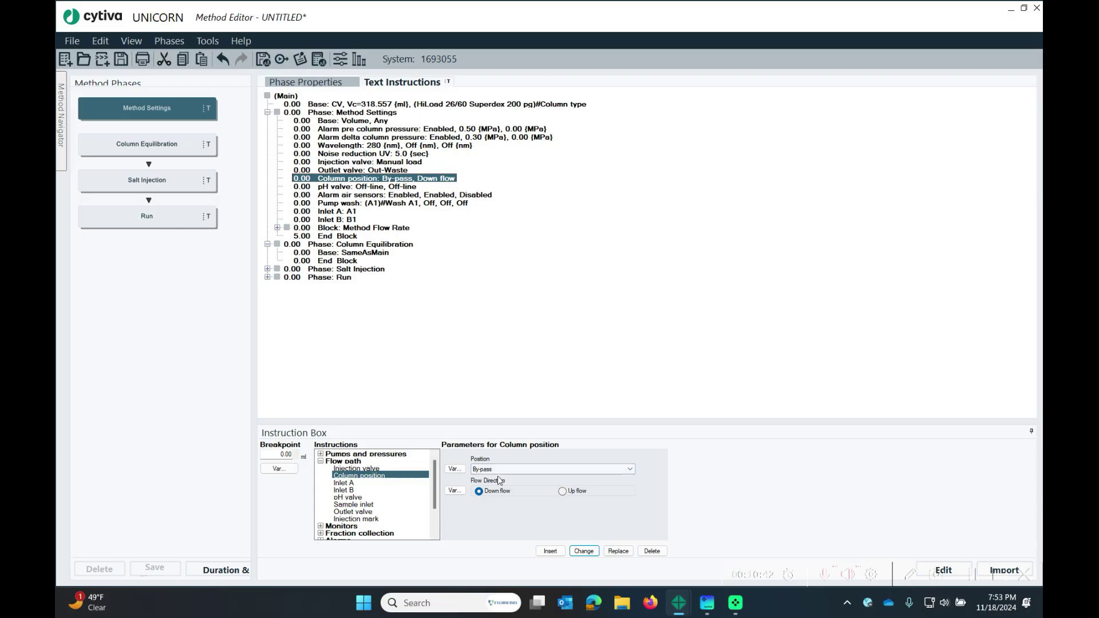
{"action": "left_click", "coordinate": [339, 253]}
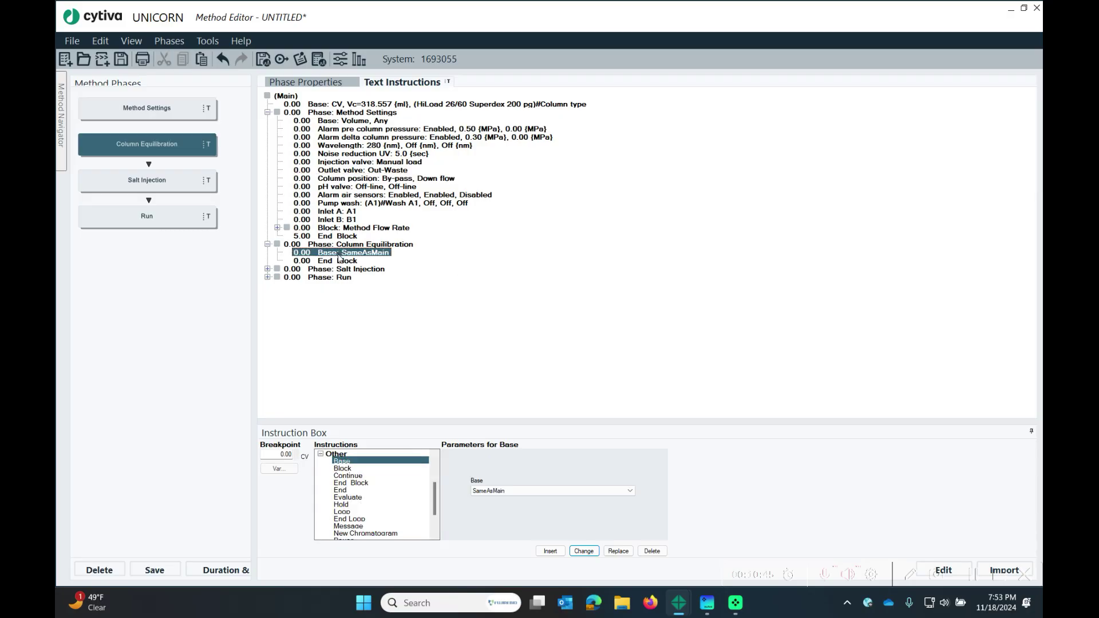
{"action": "left_click", "coordinate": [321, 455]}
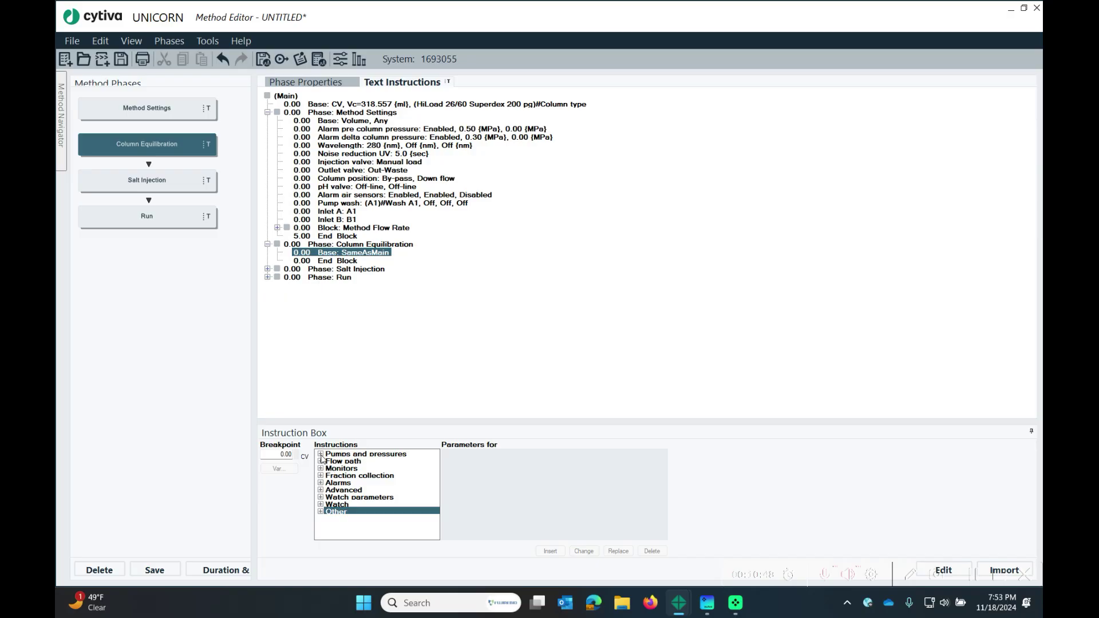
{"action": "left_click", "coordinate": [321, 461]}
{"action": "left_click", "coordinate": [372, 476]}
{"action": "left_click", "coordinate": [541, 469]}
{"action": "left_click", "coordinate": [543, 483]}
{"action": "left_click", "coordinate": [458, 470]}
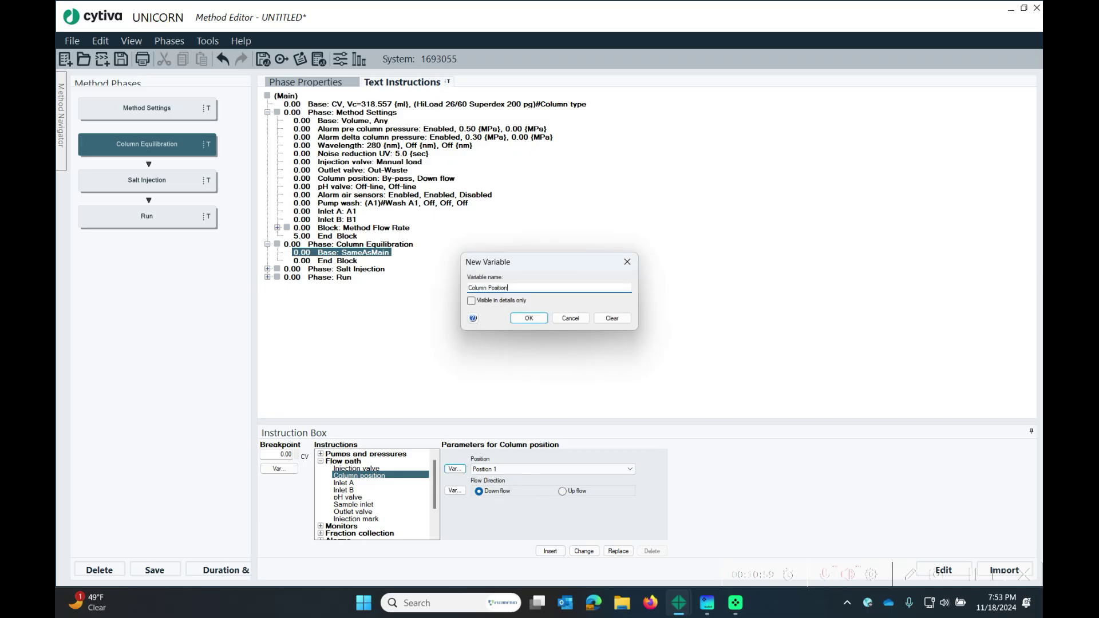
{"action": "left_click", "coordinate": [528, 318]}
{"action": "left_click", "coordinate": [550, 551]}
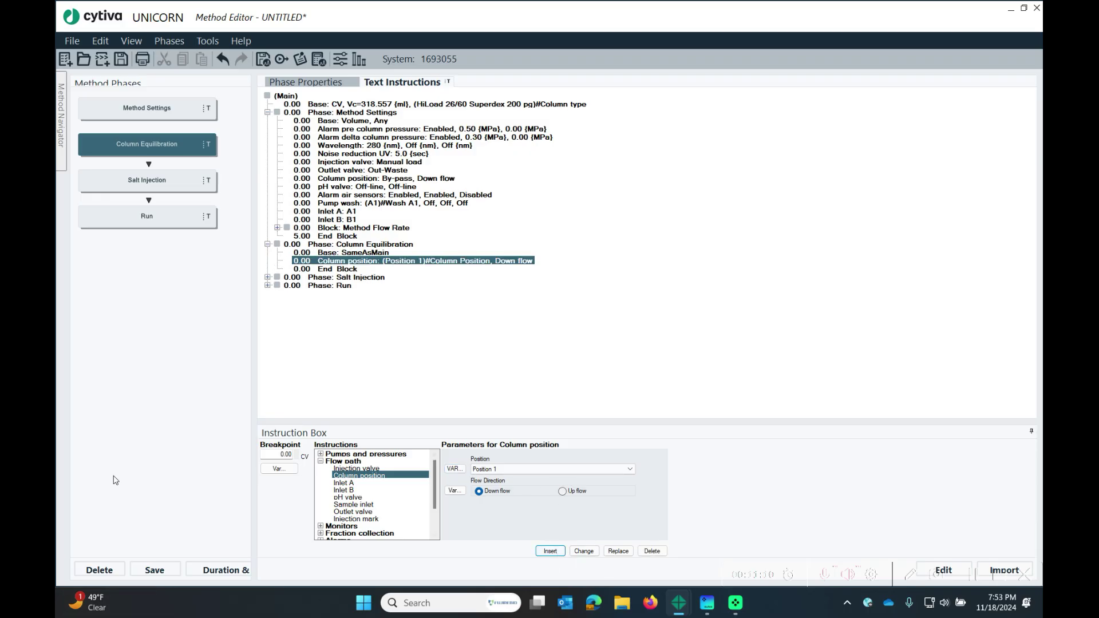
Step: Set the breakpoint of the Column Equilibration End Block to 1.00 CV with the variable Length of Equilibration
{"action": "left_click", "coordinate": [362, 244]}
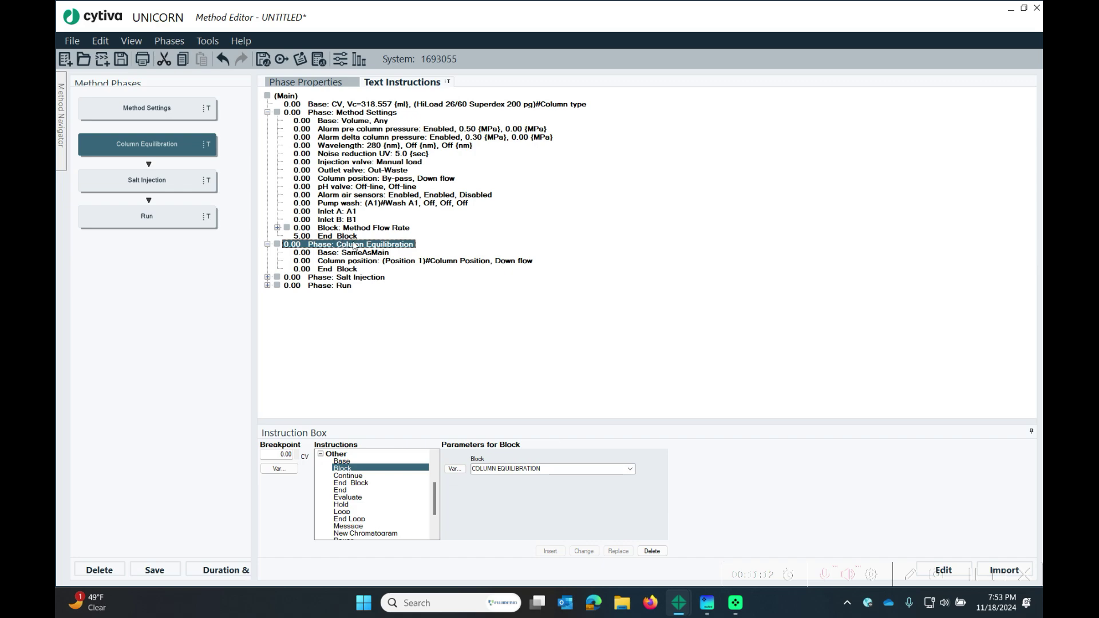
{"action": "left_click", "coordinate": [331, 269]}
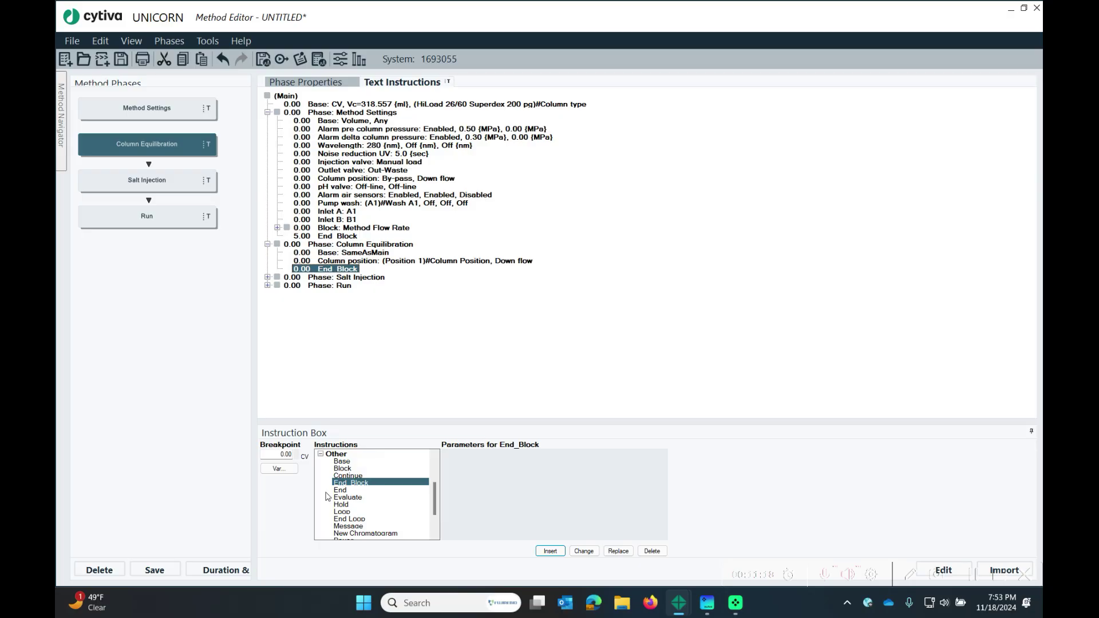
{"action": "left_click", "coordinate": [279, 454]}
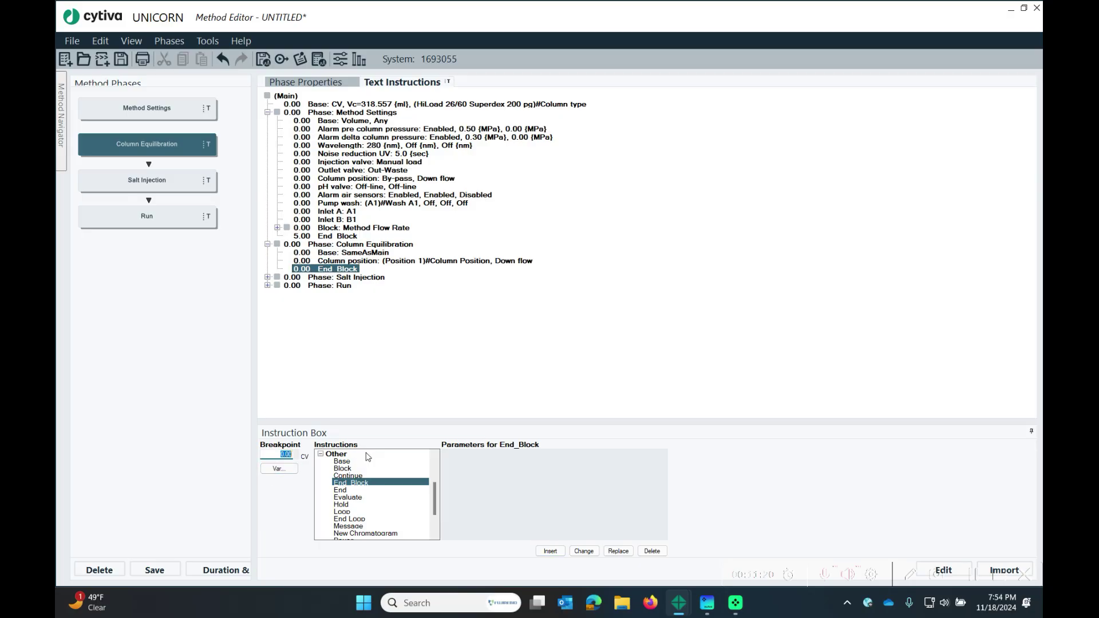
{"action": "type", "text": "1."}
{"action": "left_click", "coordinate": [292, 470]}
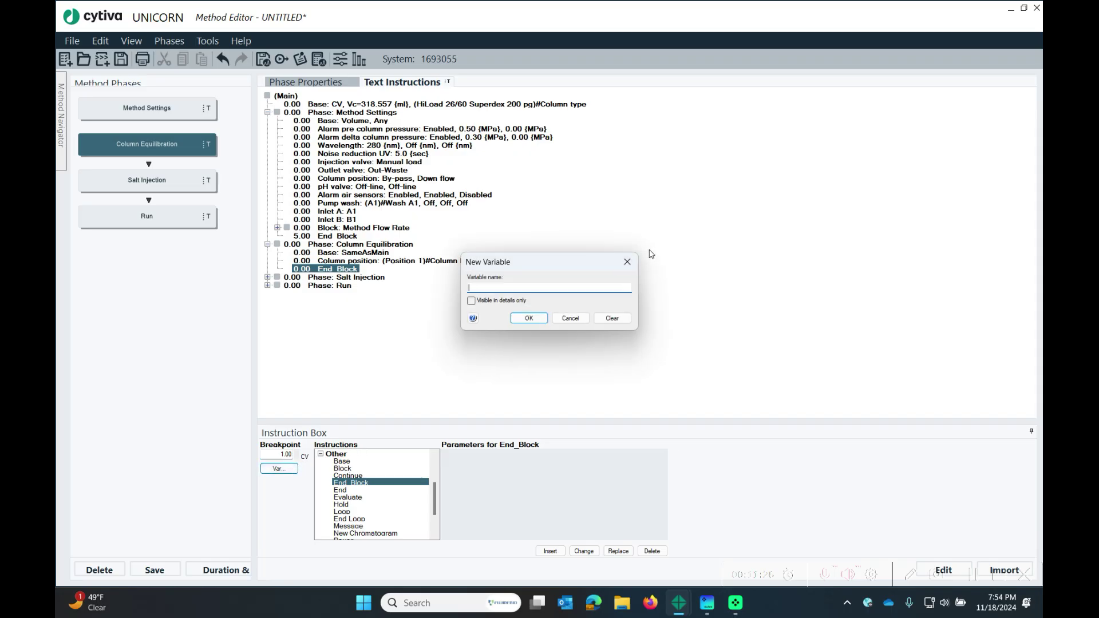
{"action": "type", "text": "Length of Equilibration"}
{"action": "left_click", "coordinate": [544, 319]}
Step: Insert two Injection valve instructions into the Salt Injection phase, first Inject and below it Manual load
{"action": "left_click", "coordinate": [378, 278]}
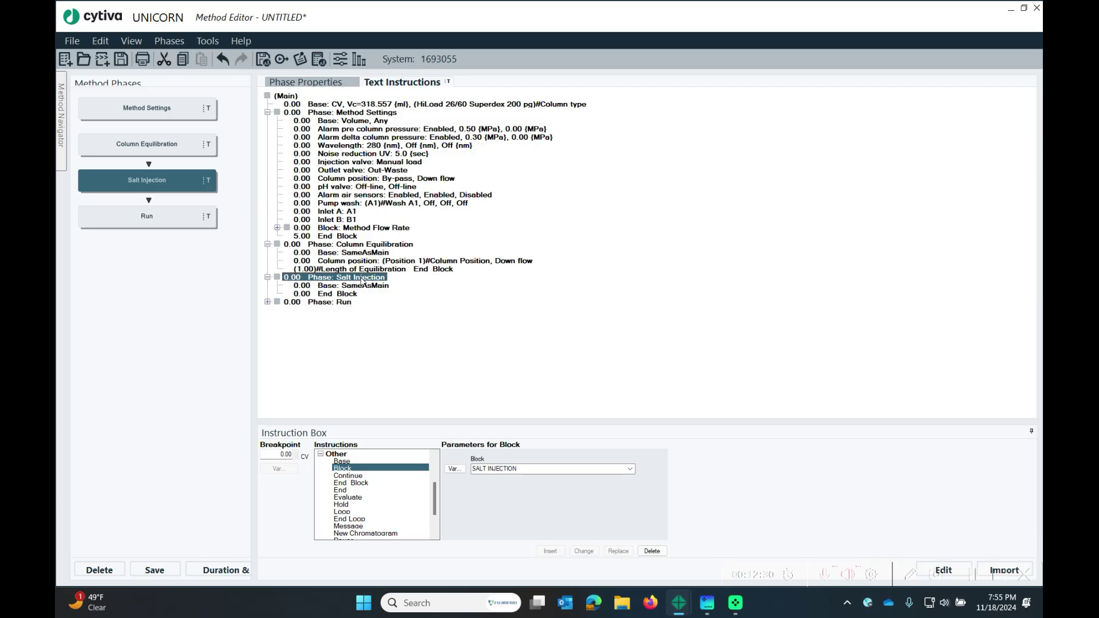
{"action": "left_click", "coordinate": [358, 286]}
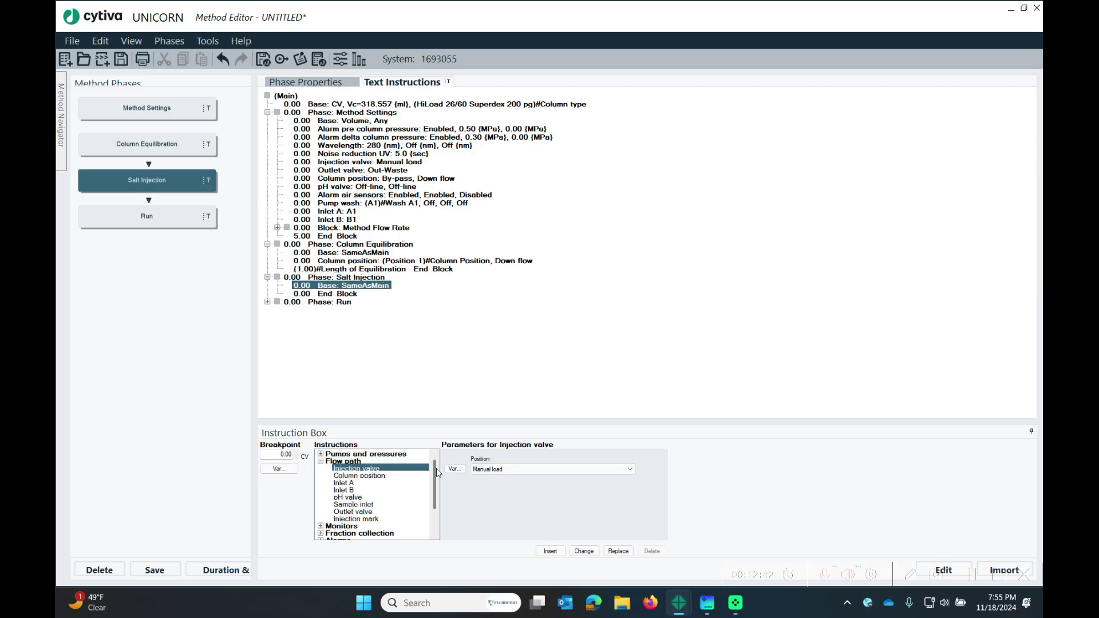
{"action": "left_click", "coordinate": [629, 469]}
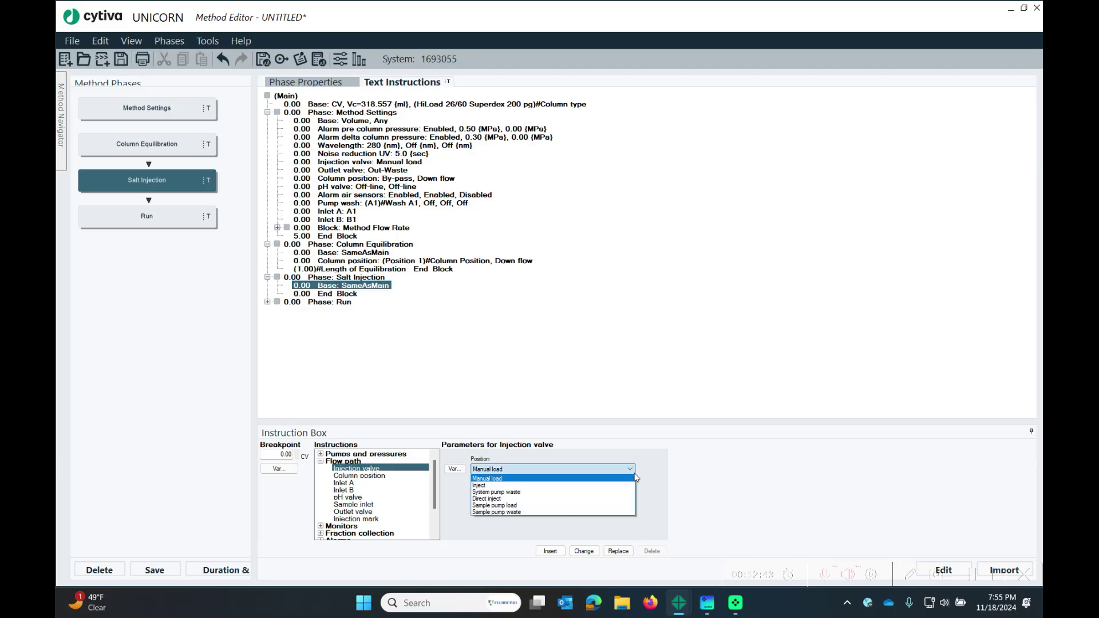
{"action": "left_click", "coordinate": [605, 485]}
{"action": "left_click", "coordinate": [549, 550]}
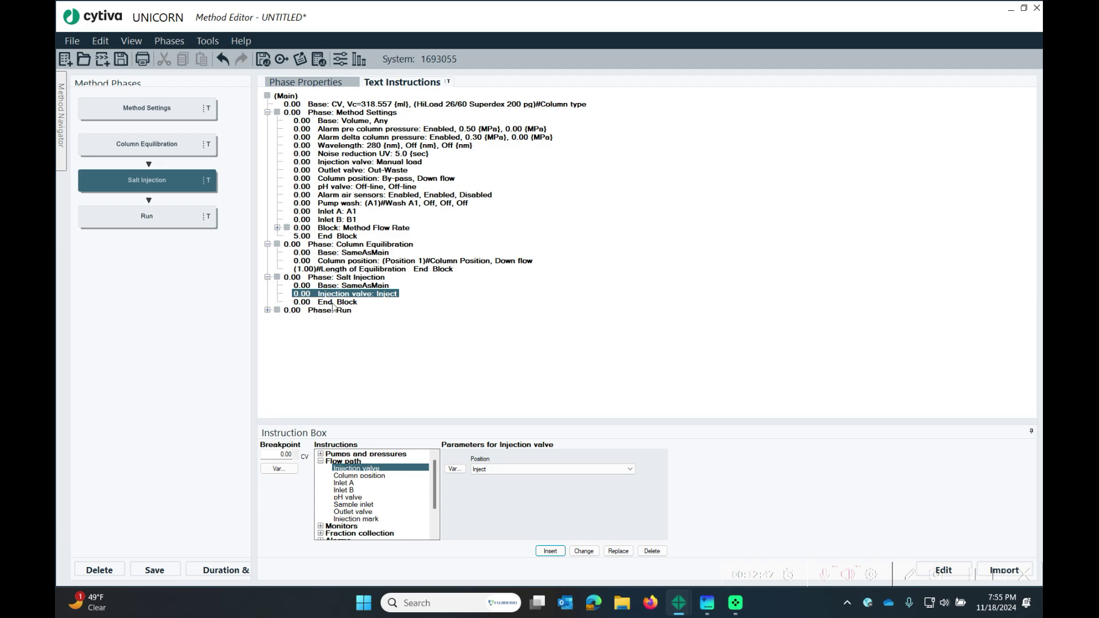
{"action": "left_click", "coordinate": [628, 473]}
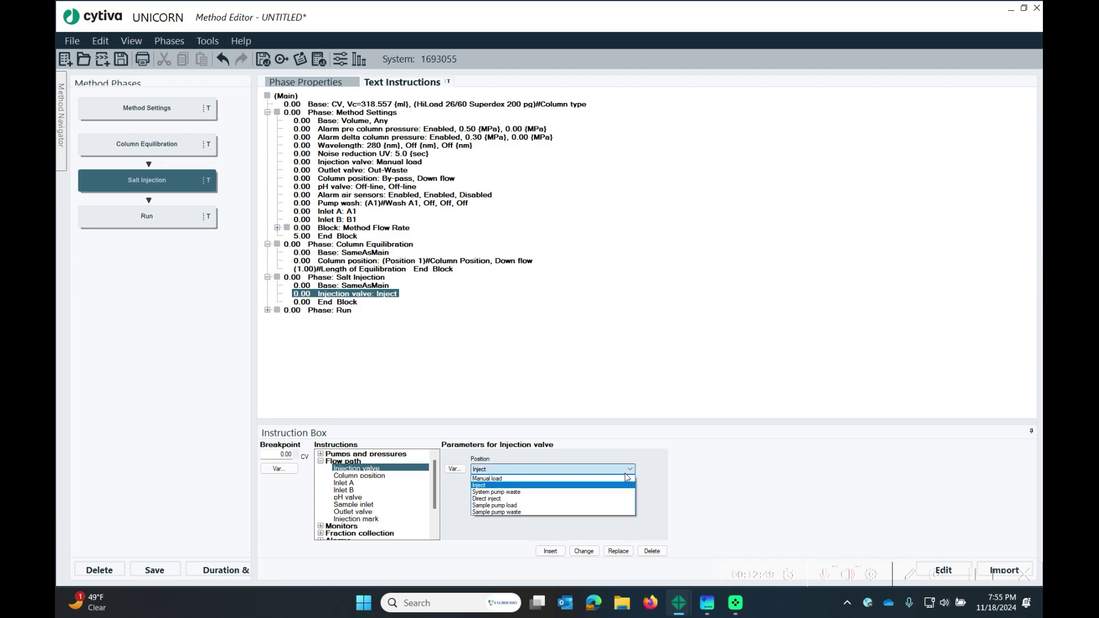
{"action": "left_click", "coordinate": [611, 479]}
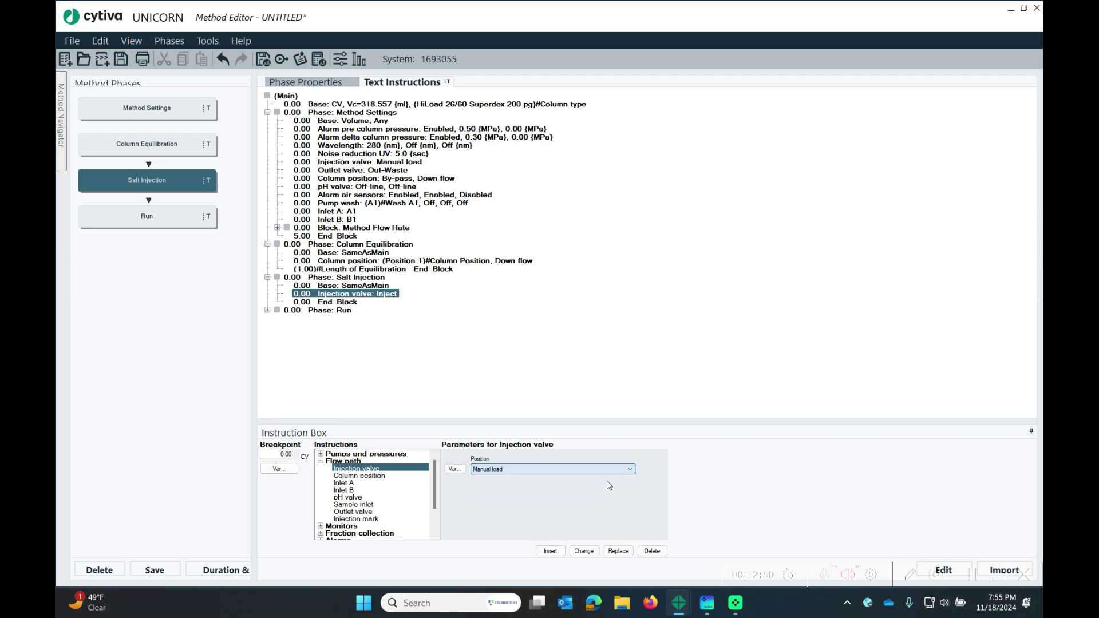
{"action": "left_click", "coordinate": [550, 551]}
Step: Set the breakpoint of the Manual load instruction in Salt Injection to 0.02 CV with the variable Injection CV % volume
{"action": "left_click", "coordinate": [330, 312]}
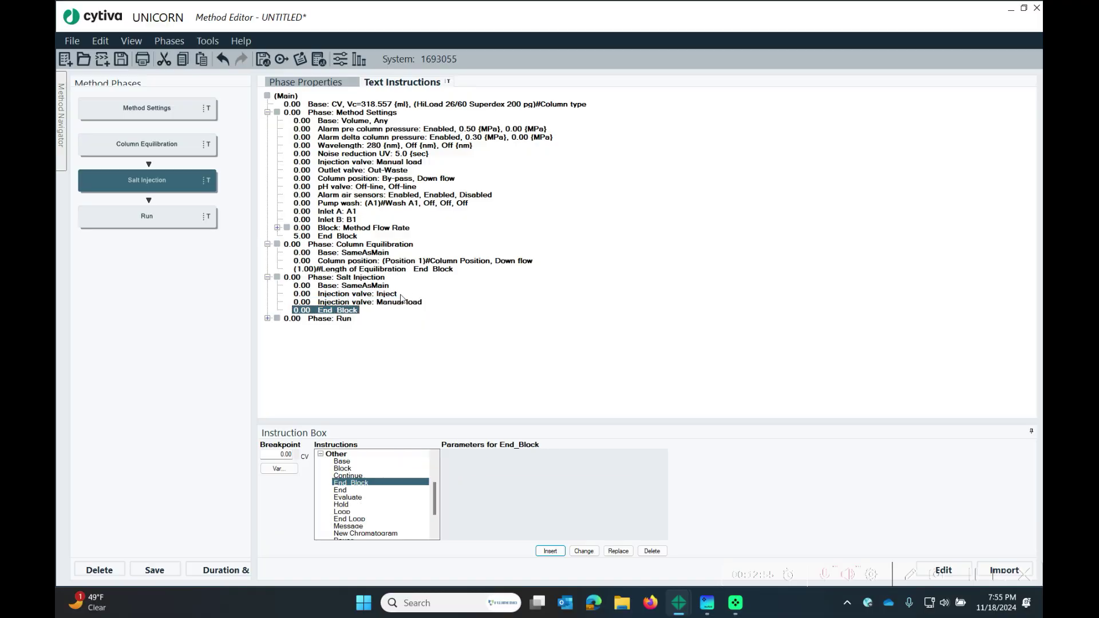
{"action": "left_click", "coordinate": [371, 303]}
{"action": "left_click", "coordinate": [335, 295]}
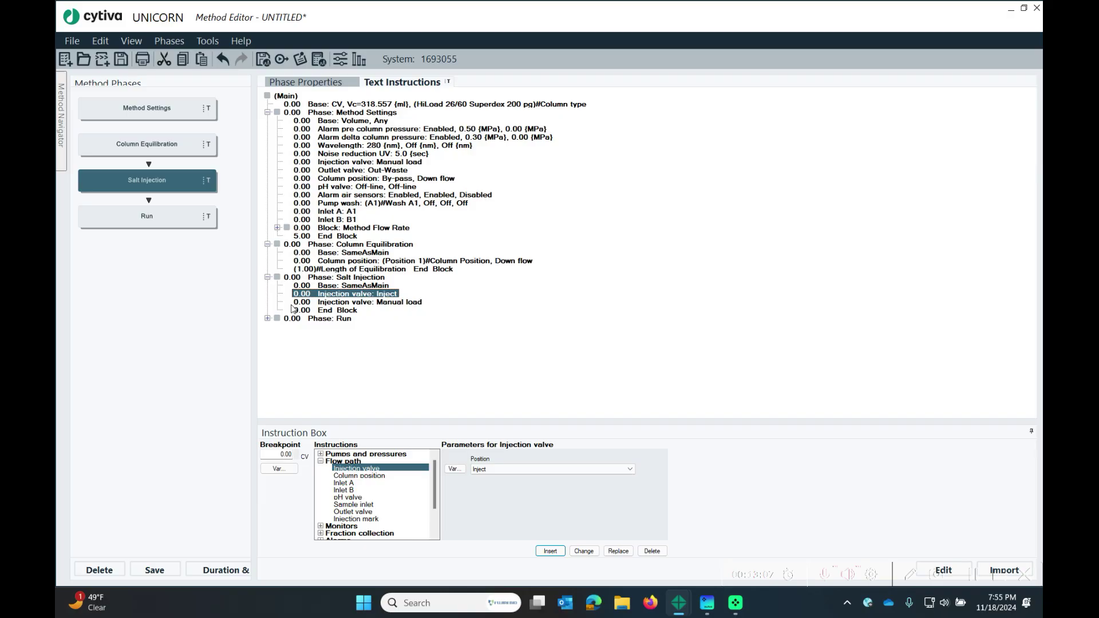
{"action": "left_click", "coordinate": [325, 304]}
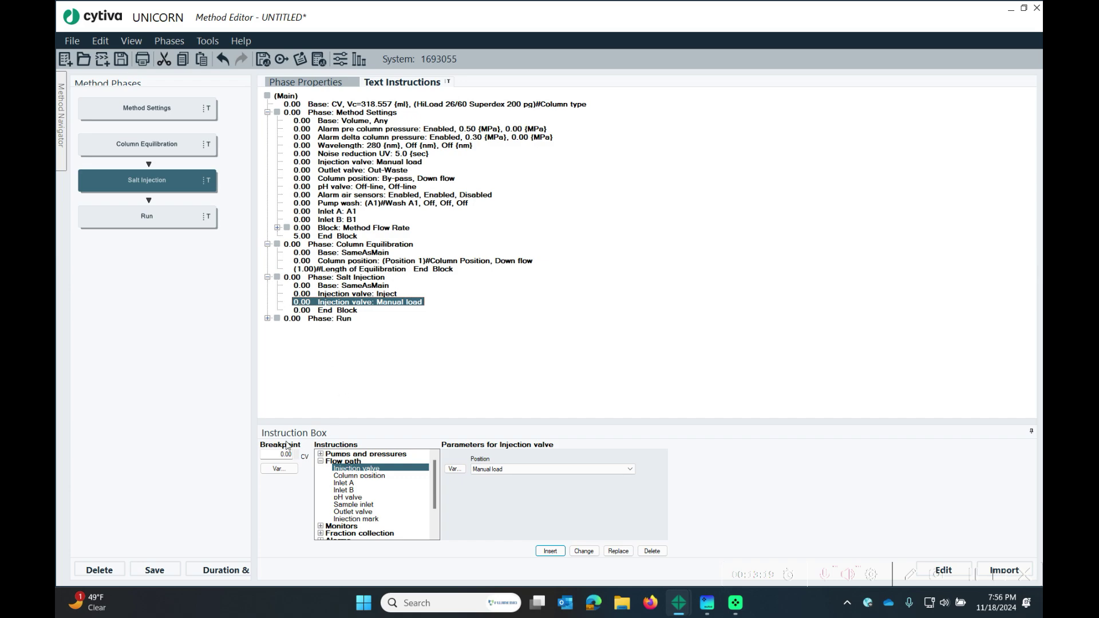
{"action": "left_click", "coordinate": [281, 454]}
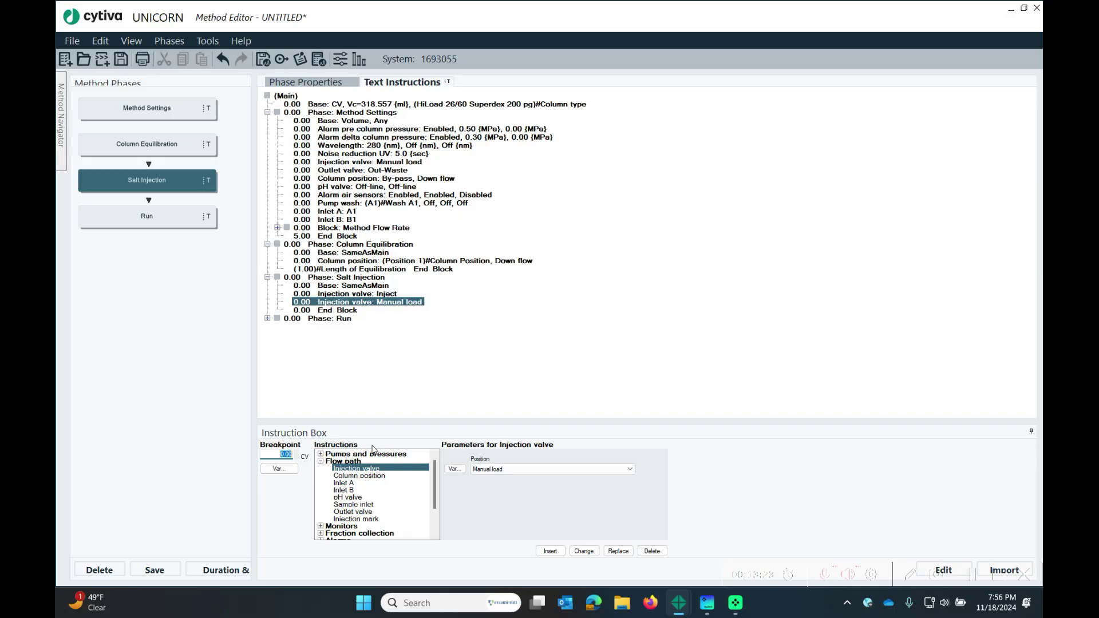
{"action": "type", "text": "0"}
{"action": "left_click", "coordinate": [279, 468]}
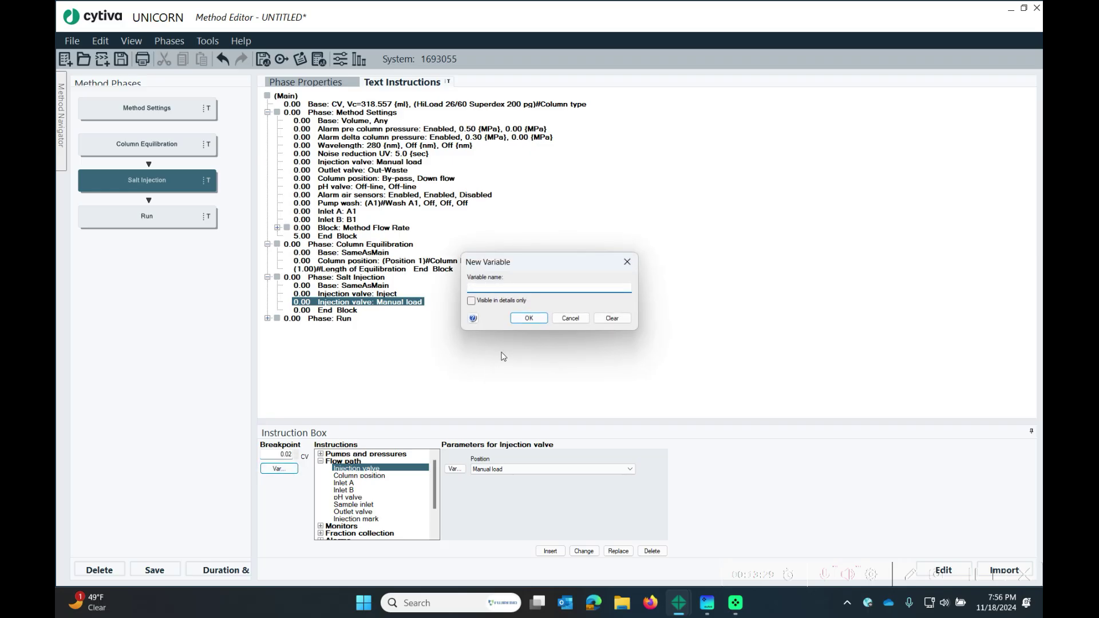
{"action": "type", "text": "Injection CV % volume"}
{"action": "left_click", "coordinate": [528, 318]}
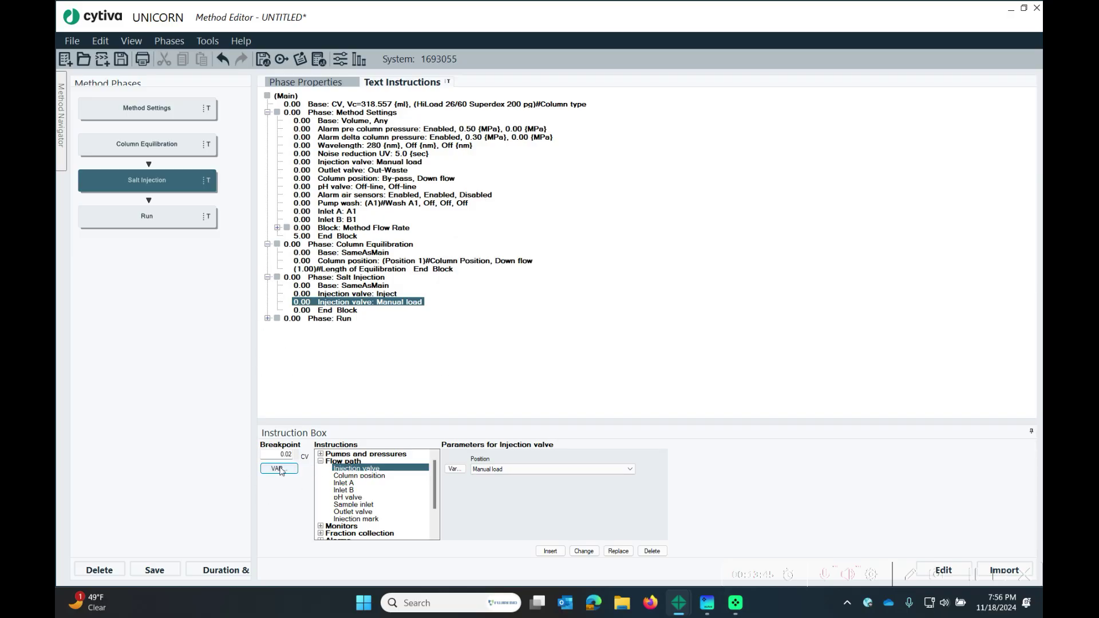
{"action": "left_click", "coordinate": [584, 551]}
{"action": "left_click", "coordinate": [323, 311]}
{"action": "left_click", "coordinate": [318, 306]}
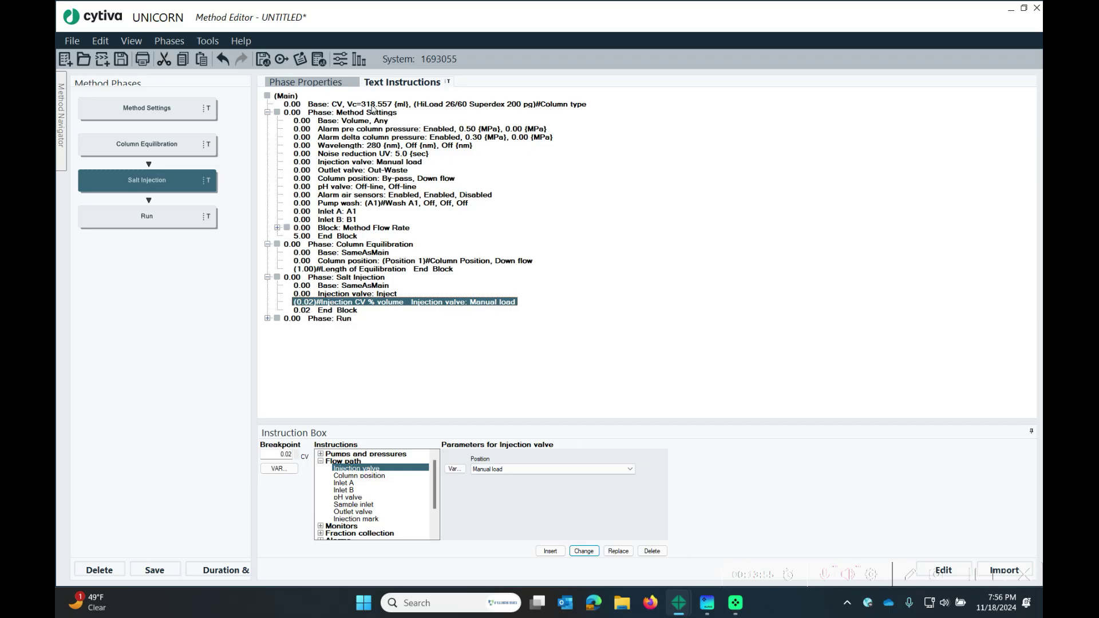
{"action": "left_click", "coordinate": [372, 105]}
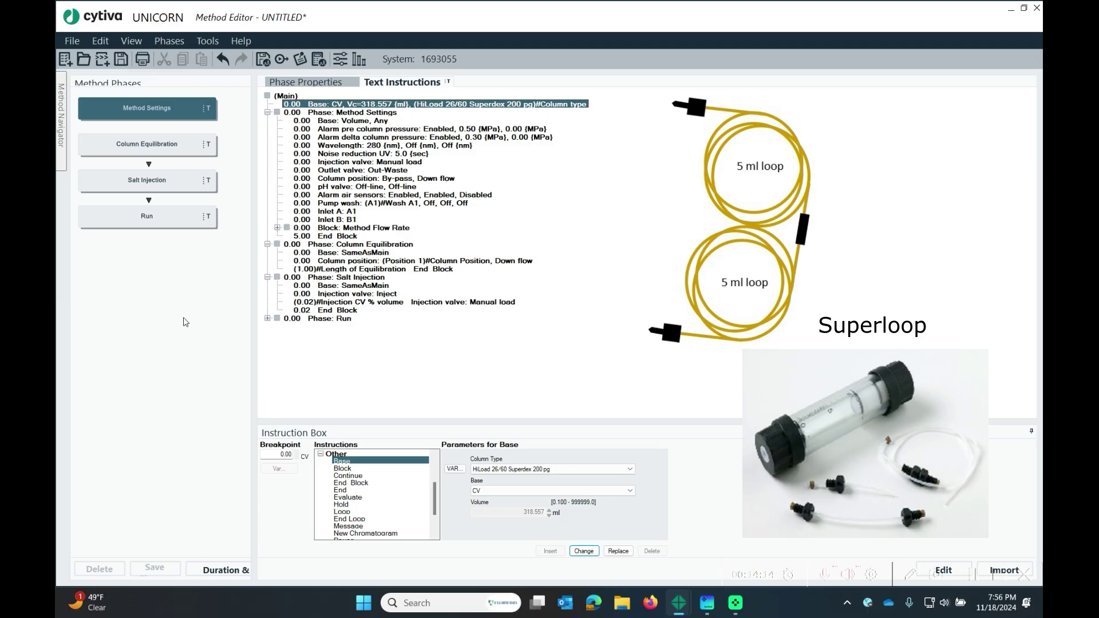
Step: Expand the Run phase and set its End Block breakpoint to 1.50 CV with the variable Length of RUn
{"action": "left_click", "coordinate": [287, 319]}
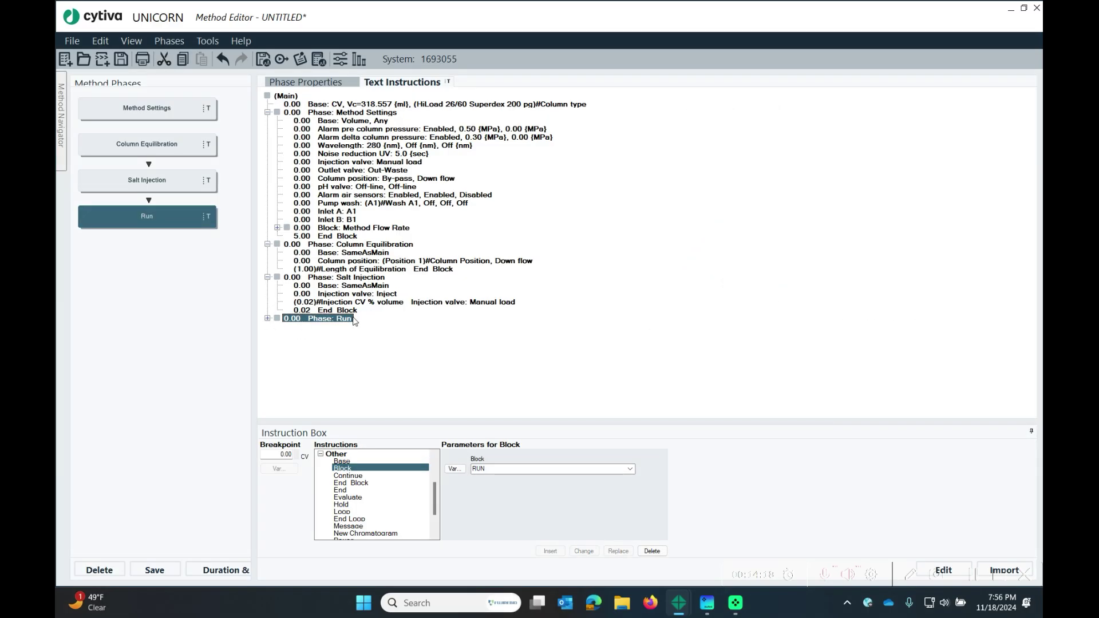
{"action": "left_click", "coordinate": [267, 318]}
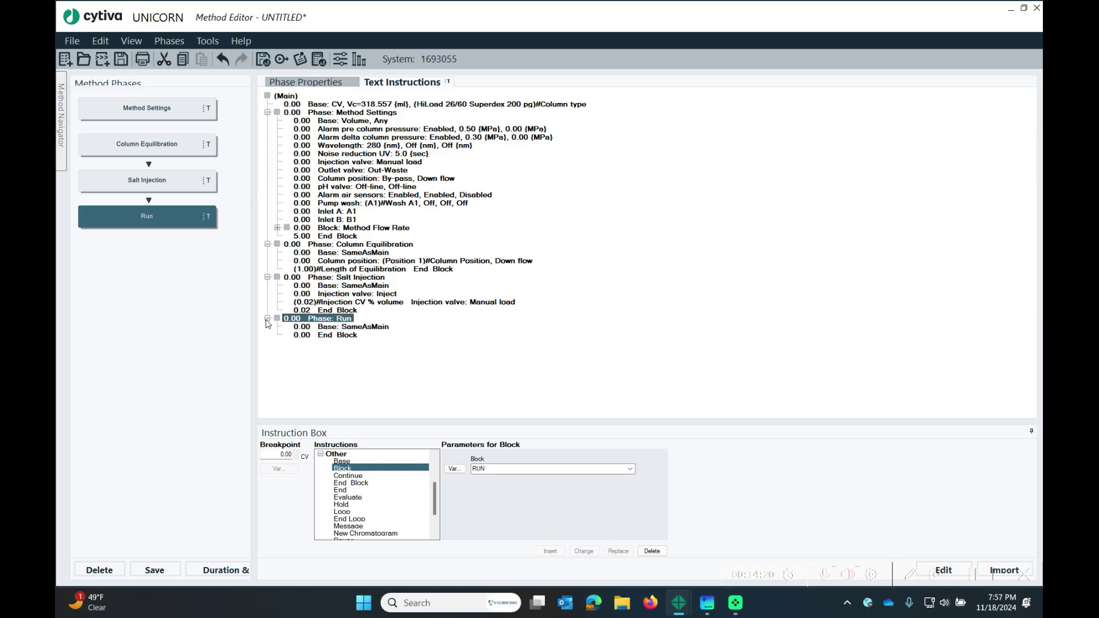
{"action": "left_click", "coordinate": [356, 330]}
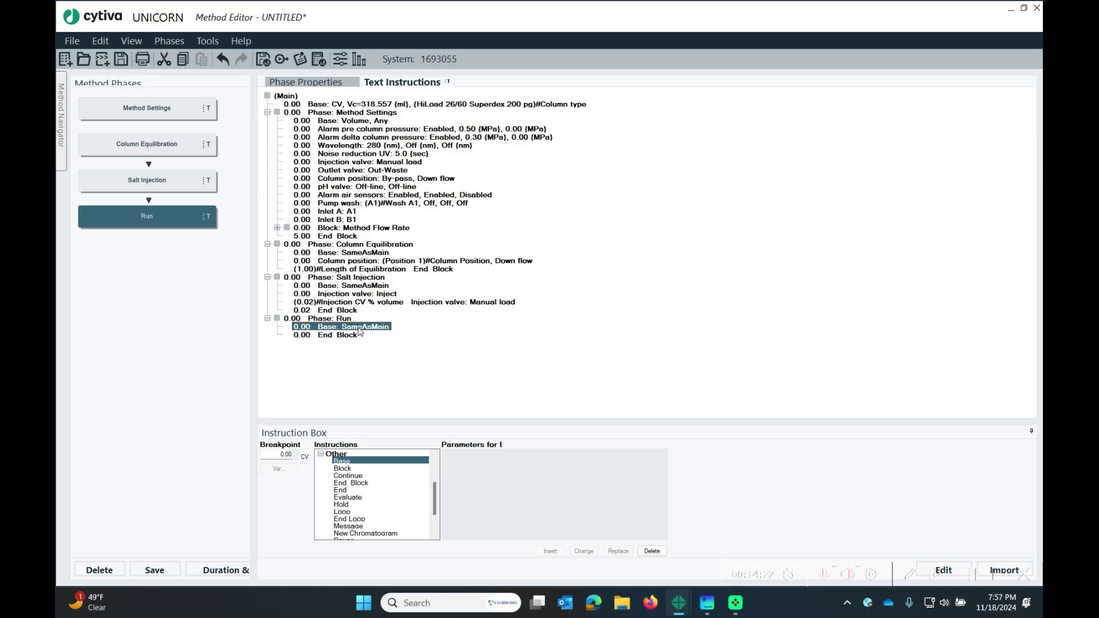
{"action": "left_click", "coordinate": [355, 335]}
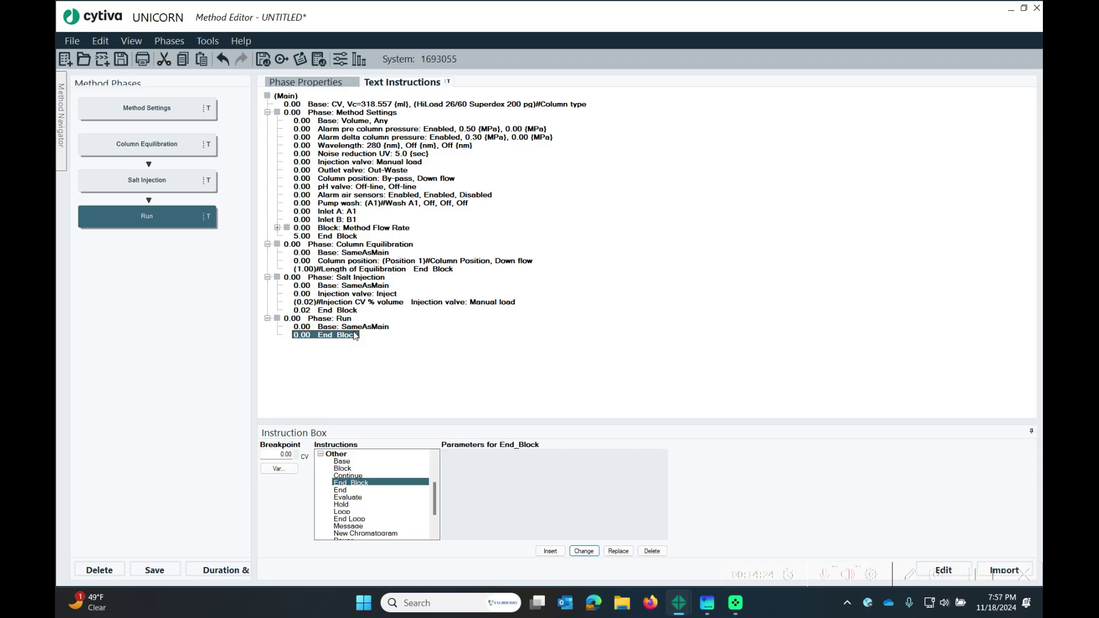
{"action": "left_click", "coordinate": [279, 468]}
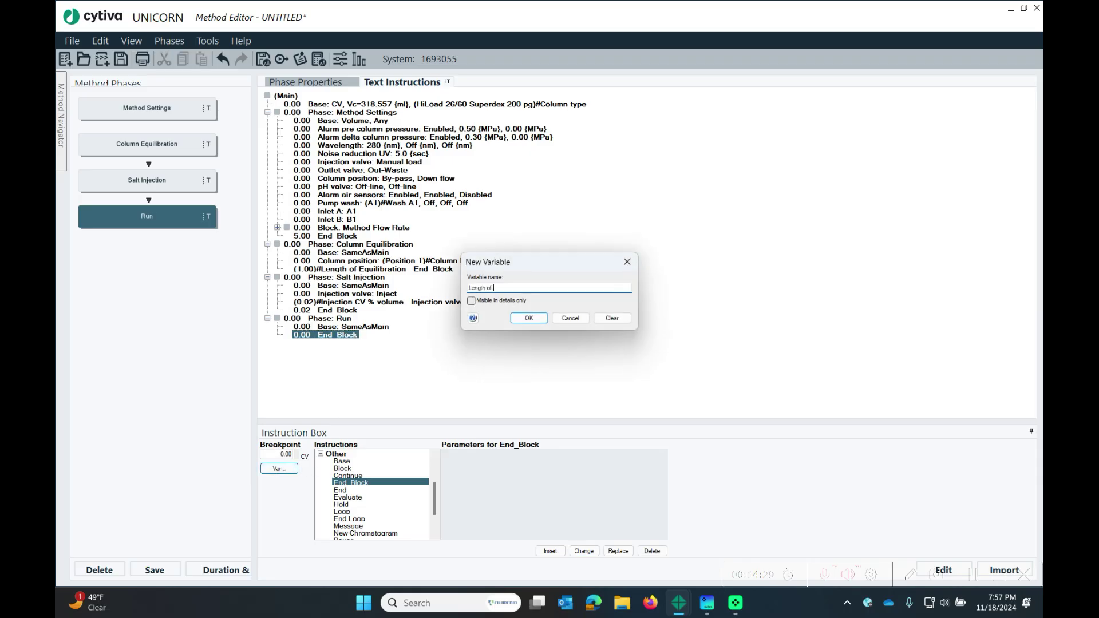
{"action": "left_click", "coordinate": [518, 321]}
{"action": "double_click", "coordinate": [277, 454]}
{"action": "type", "text": "1.50"}
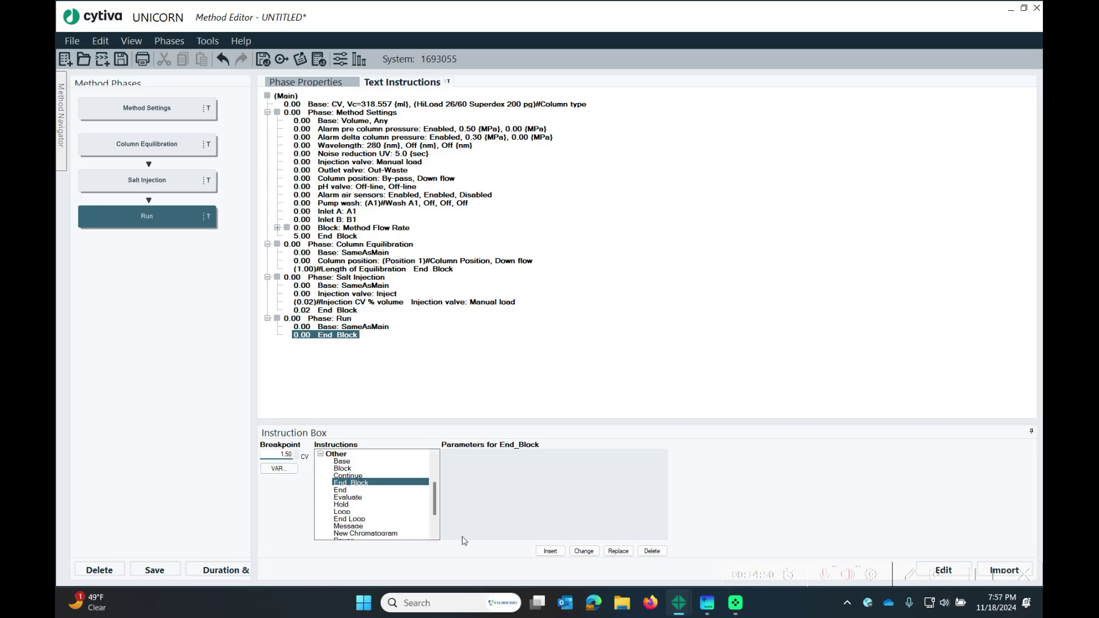
{"action": "left_click", "coordinate": [583, 550]}
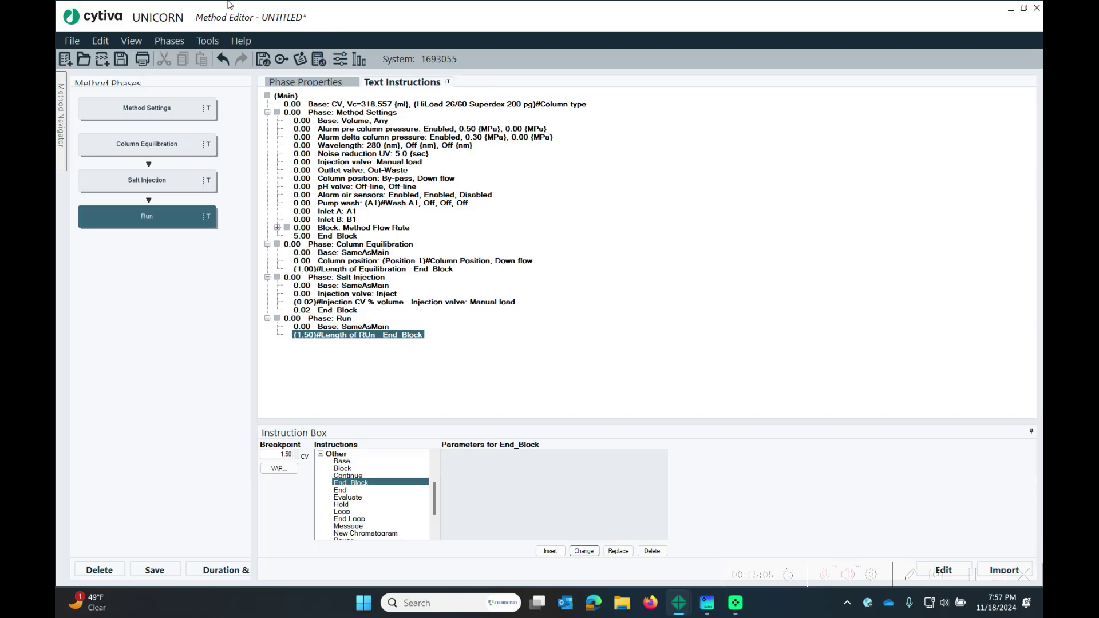
Step: Save the method as Loop method in the Examples folder
{"action": "left_click", "coordinate": [121, 59]}
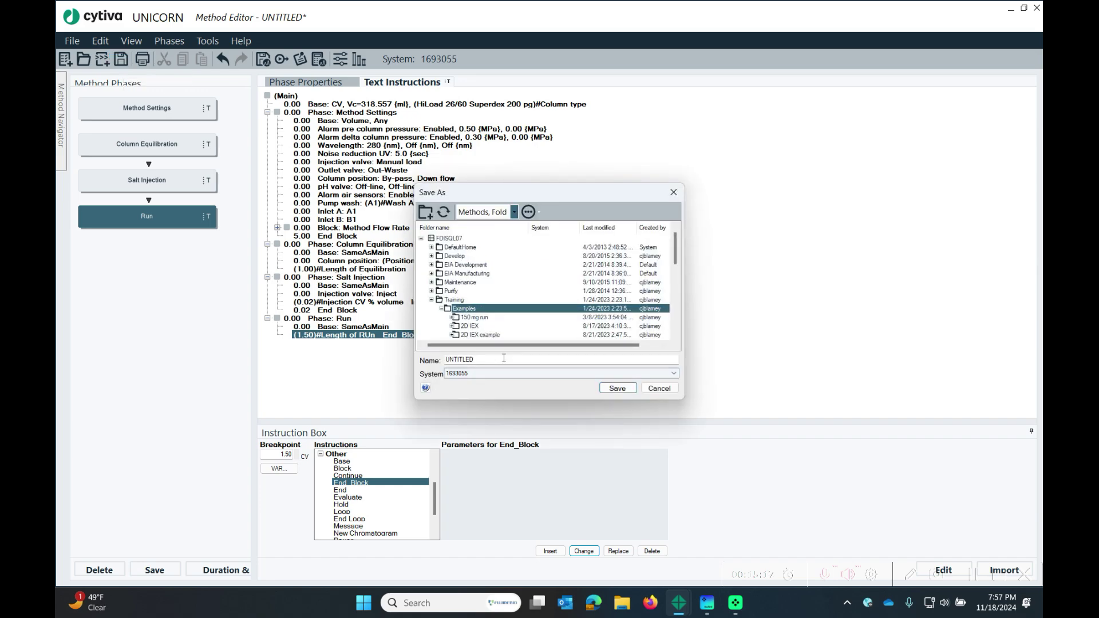
{"action": "double_click", "coordinate": [461, 359]}
{"action": "type", "text": "Loop method"}
{"action": "left_click", "coordinate": [624, 387]}
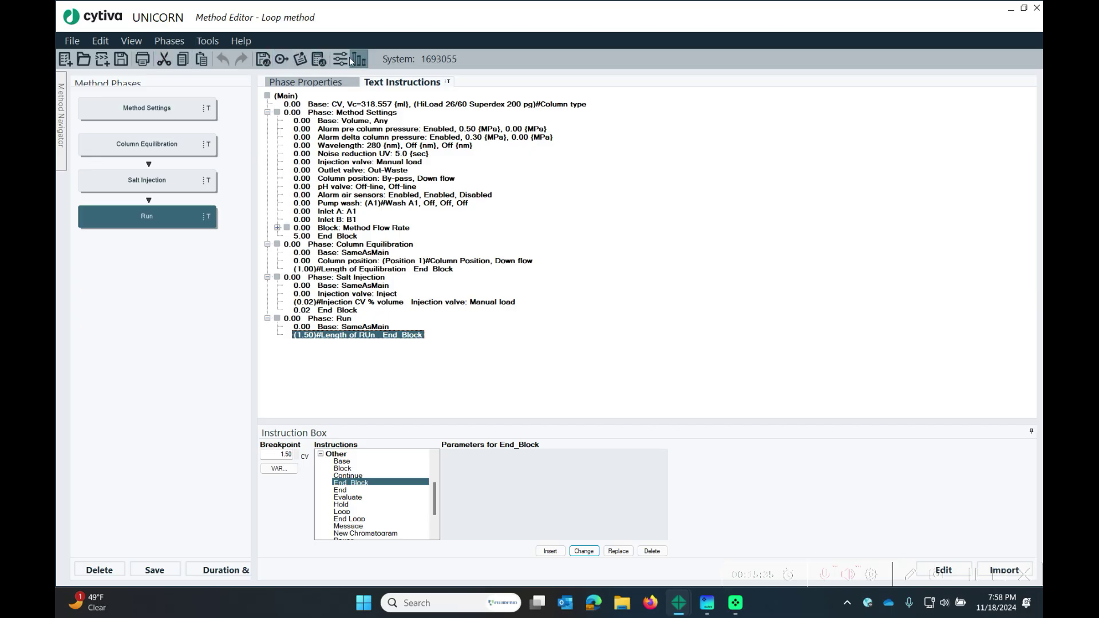
Step: Choose the folder where results are stored and confirm the method's result name and location settings
{"action": "left_click", "coordinate": [263, 59]}
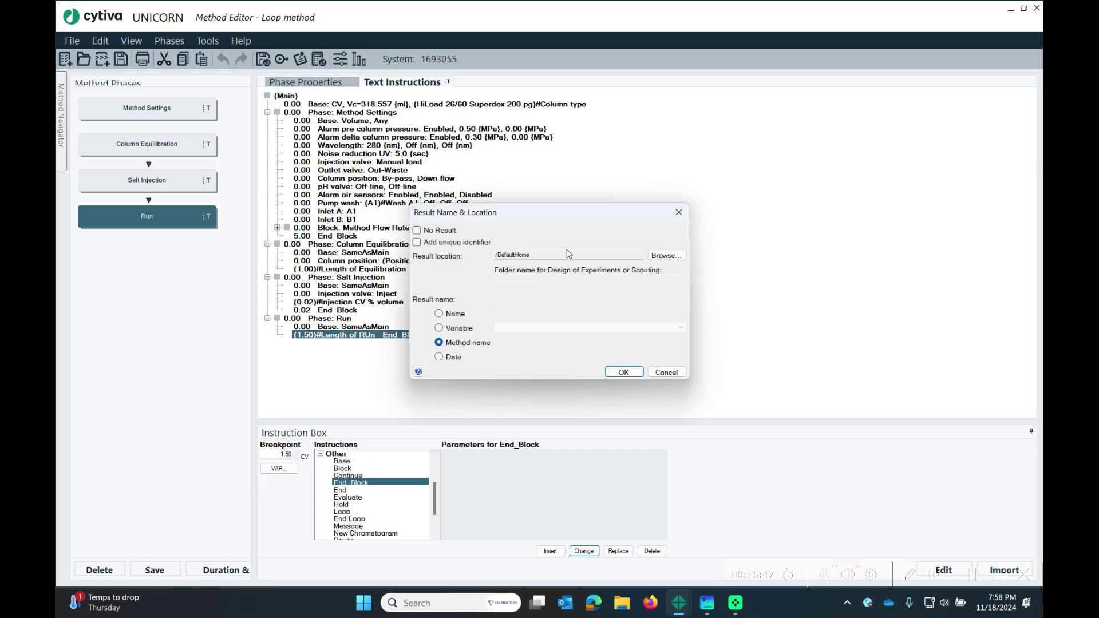
{"action": "left_click", "coordinate": [669, 256]}
{"action": "scroll", "coordinate": [544, 309], "scroll_direction": "down", "scroll_amount": 5}
{"action": "left_click", "coordinate": [467, 330]}
{"action": "left_click", "coordinate": [480, 261]}
{"action": "left_click", "coordinate": [609, 370]}
{"action": "left_click", "coordinate": [612, 374]}
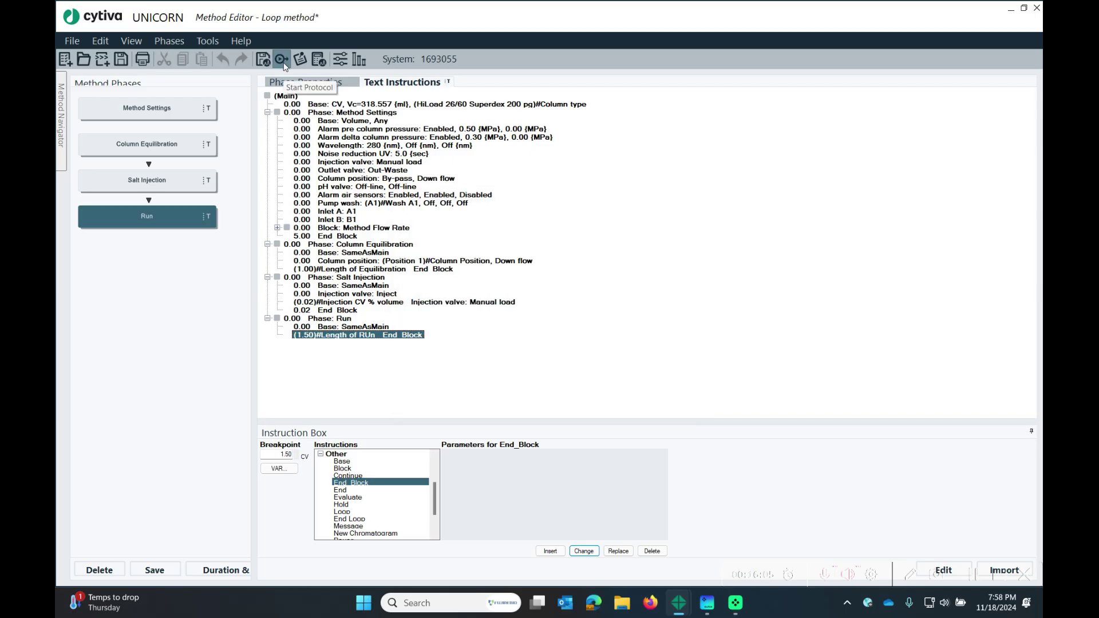
Step: Add Variable List to the items shown in the Start Protocol alongside Result Name and Location
{"action": "left_click", "coordinate": [286, 64]}
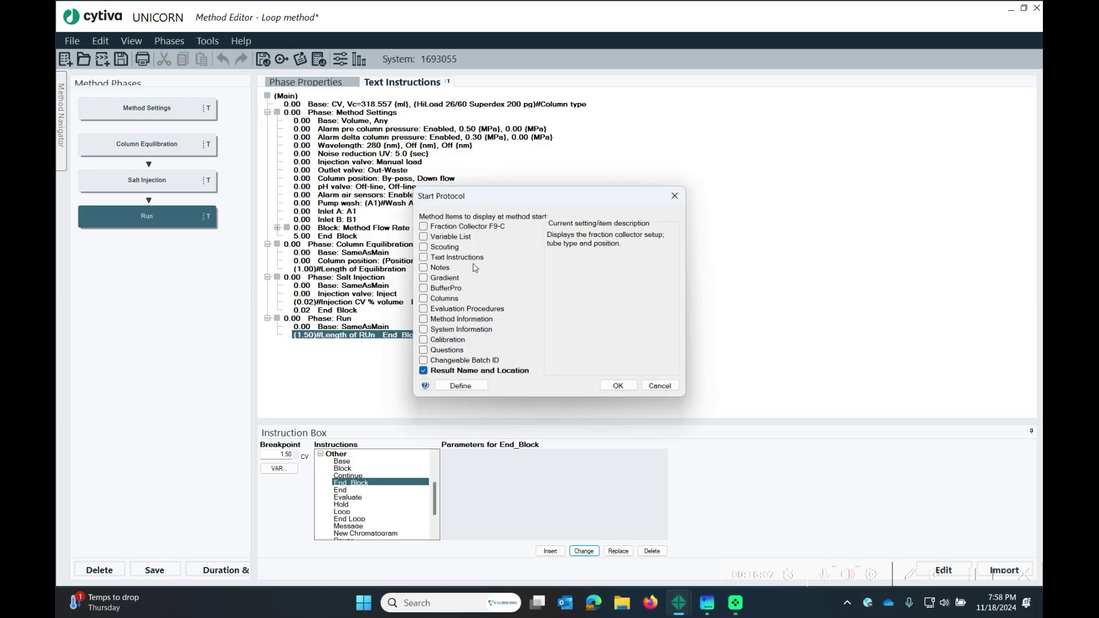
{"action": "left_click", "coordinate": [450, 248]}
{"action": "left_click", "coordinate": [423, 236]}
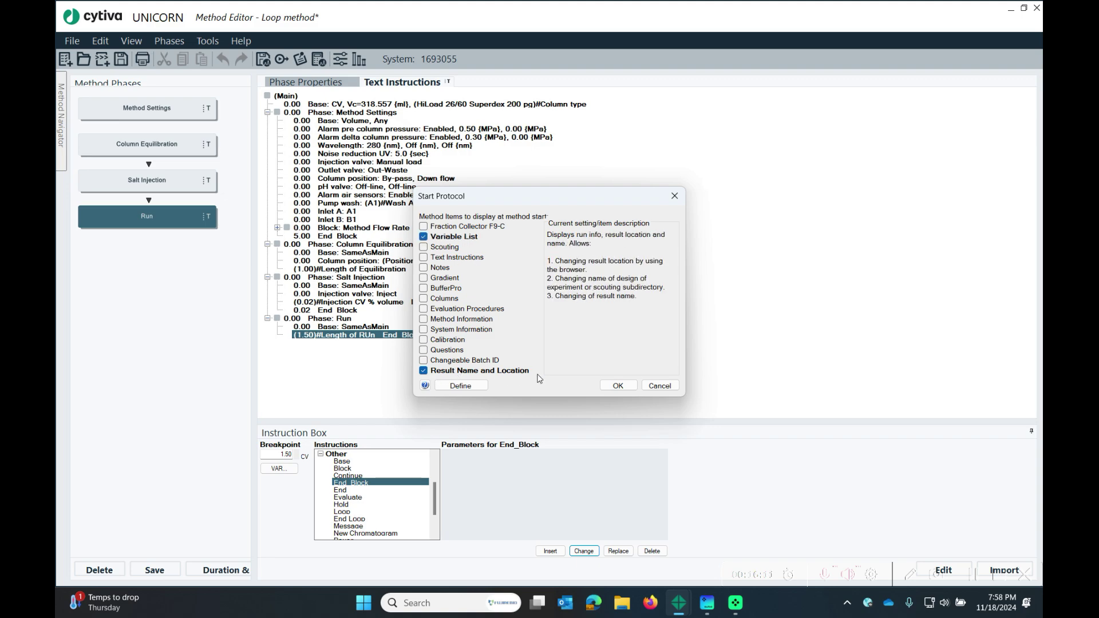
{"action": "left_click", "coordinate": [618, 386]}
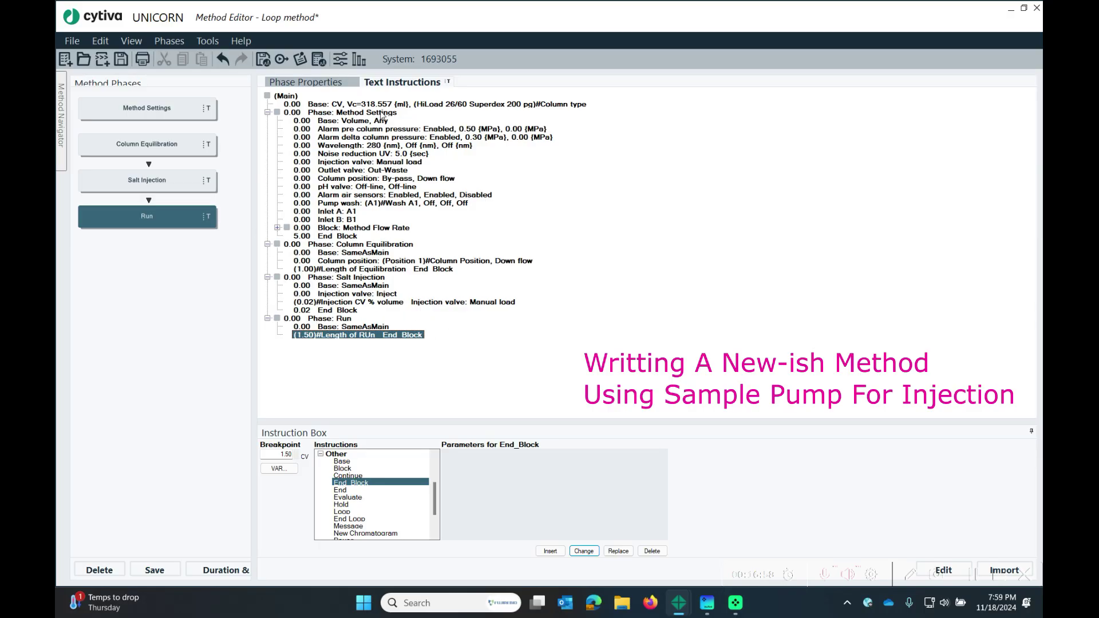
Step: Replace the Injection valve Inject instruction in Salt Injection with a System flow of 0.000 ml/min and pressure control Off
{"action": "left_click", "coordinate": [269, 113]}
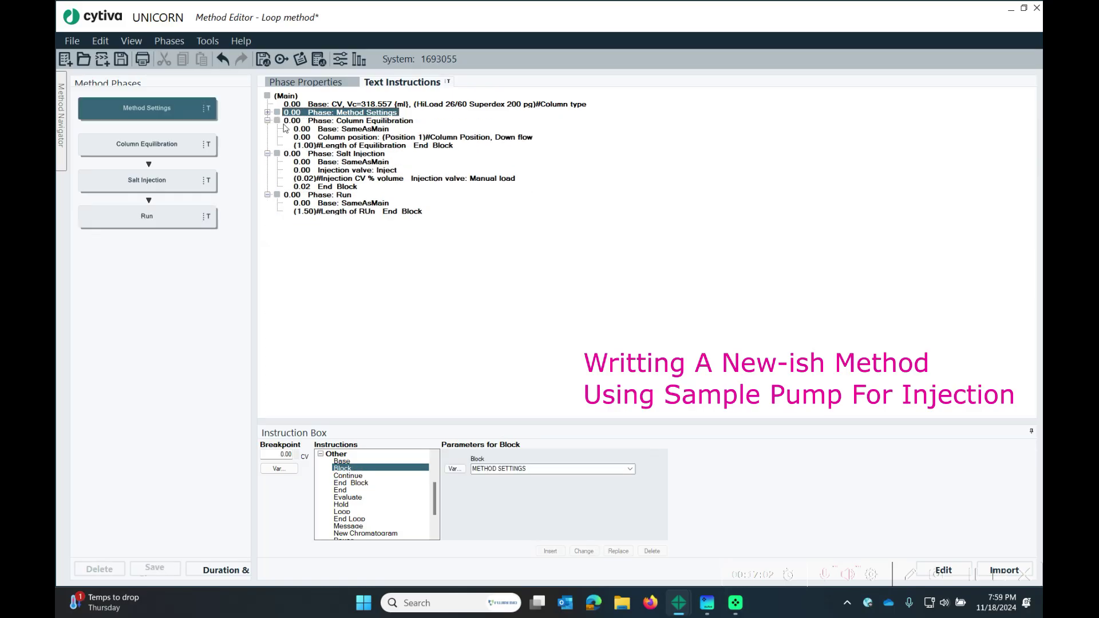
{"action": "left_click", "coordinate": [267, 121]}
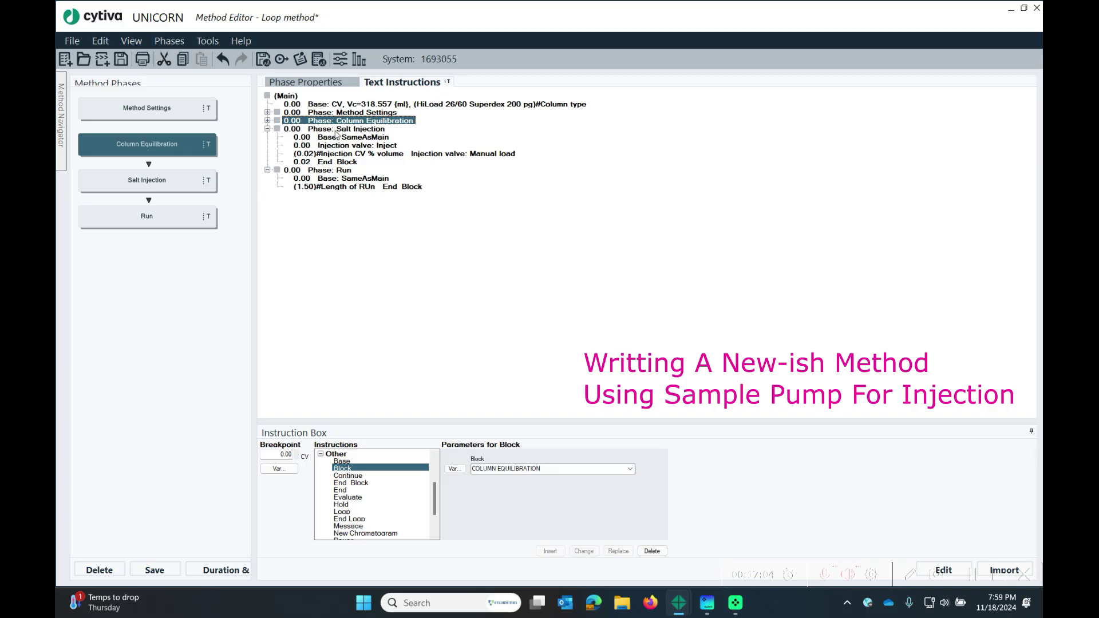
{"action": "left_click", "coordinate": [336, 129]}
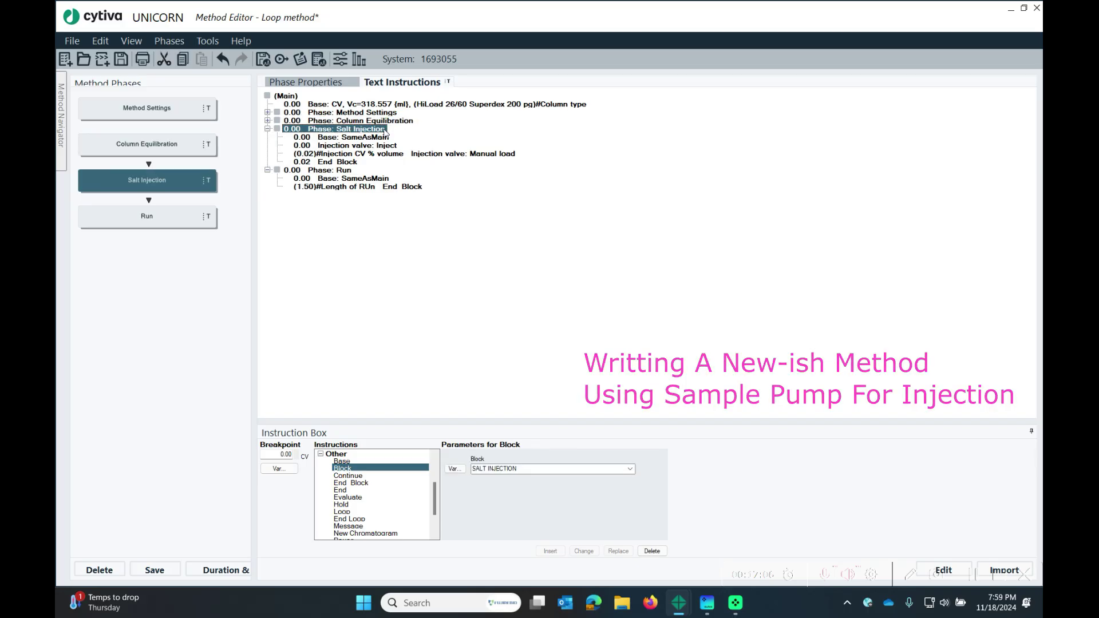
{"action": "left_click", "coordinate": [354, 146]}
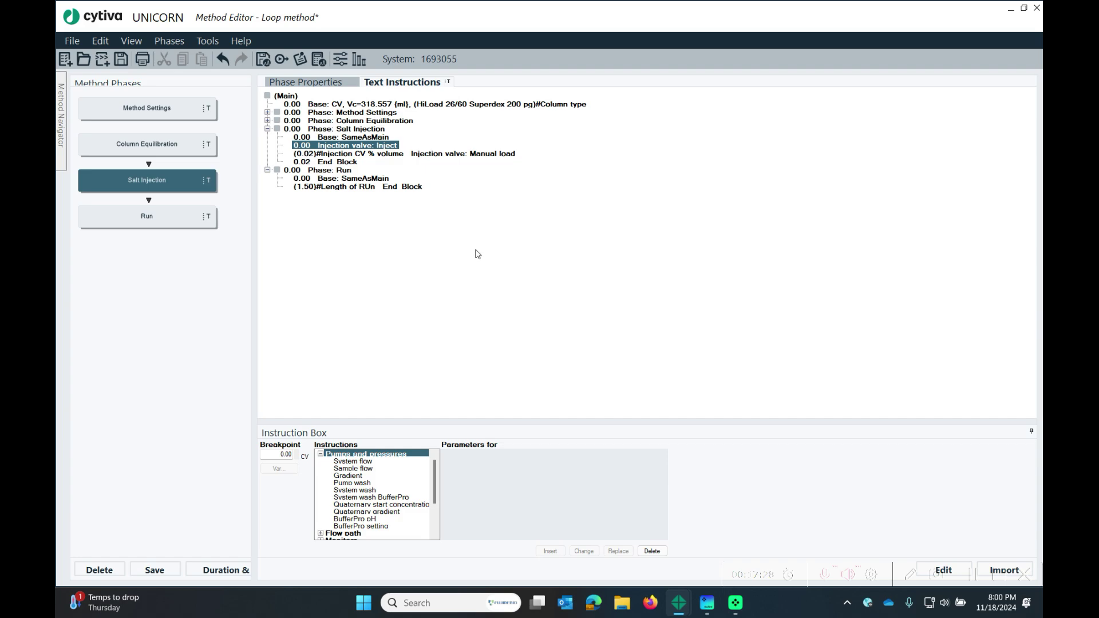
{"action": "left_click", "coordinate": [357, 469]}
{"action": "left_click", "coordinate": [349, 462]}
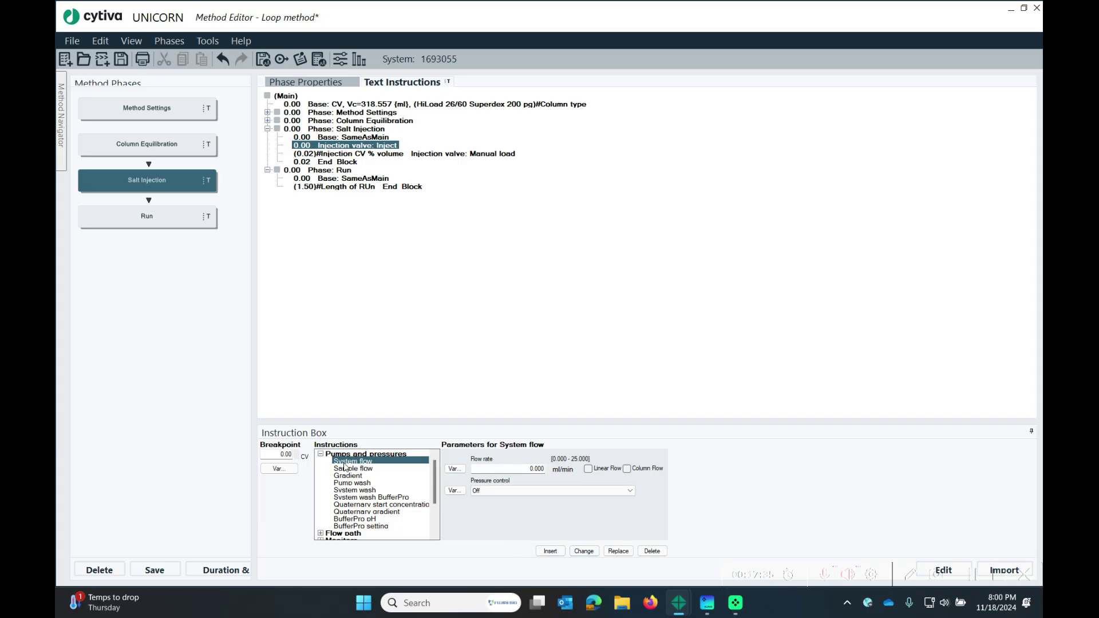
{"action": "left_click", "coordinate": [550, 551]}
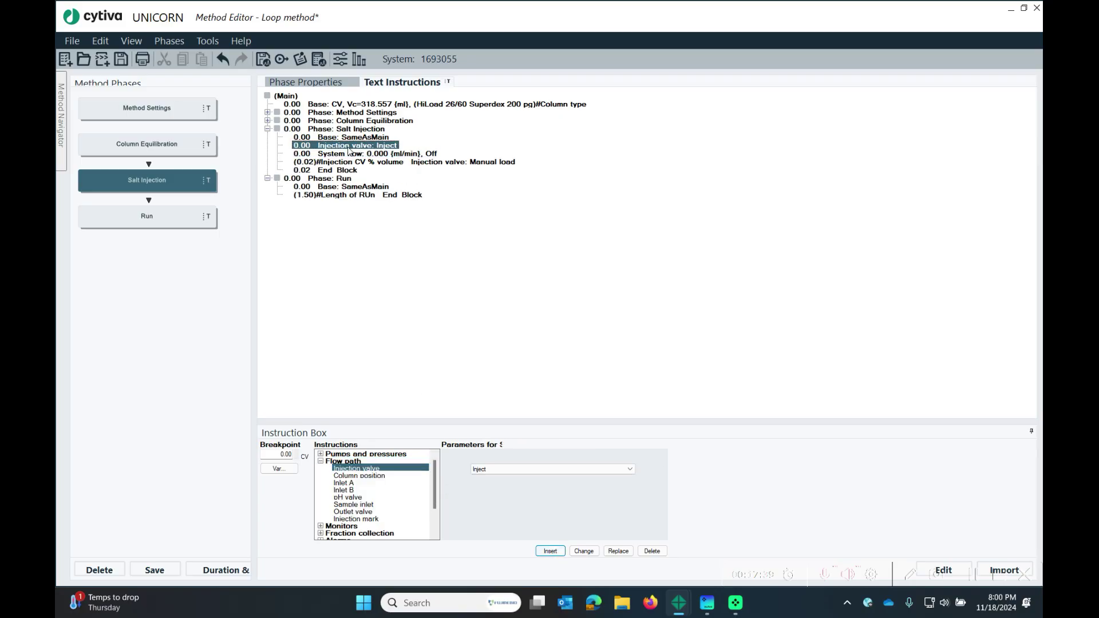
{"action": "left_click", "coordinate": [652, 551]}
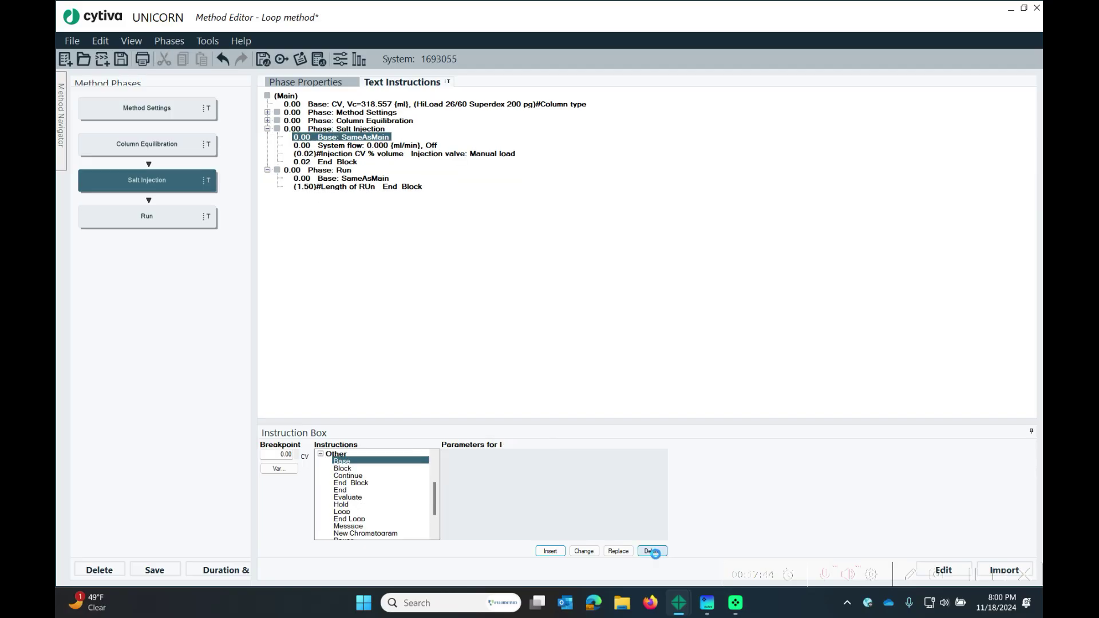
Step: Insert a Sample inlet instruction at S1 below System flow in Salt Injection, with the position variable 1 M NaCl location
{"action": "left_click", "coordinate": [342, 146]}
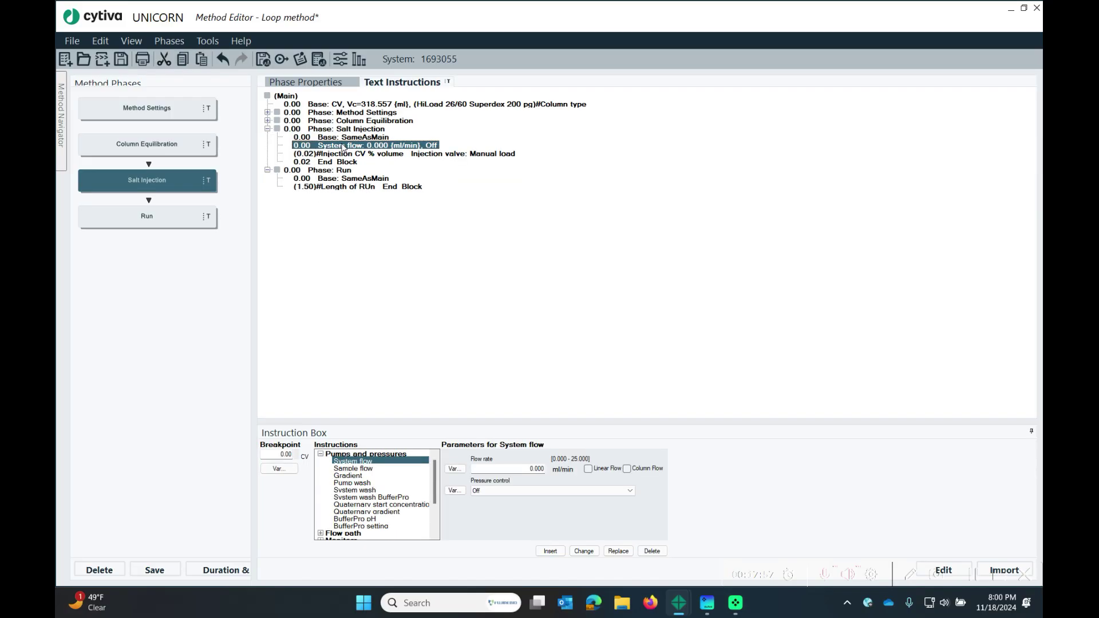
{"action": "left_click", "coordinate": [321, 454]}
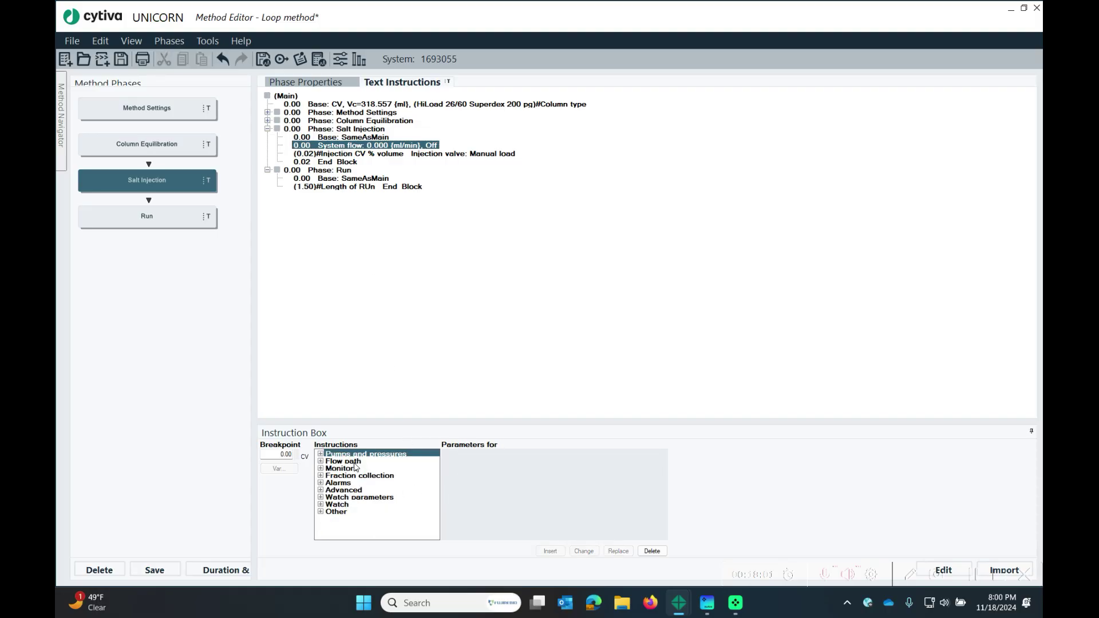
{"action": "left_click", "coordinate": [320, 462]}
{"action": "left_click", "coordinate": [382, 503]}
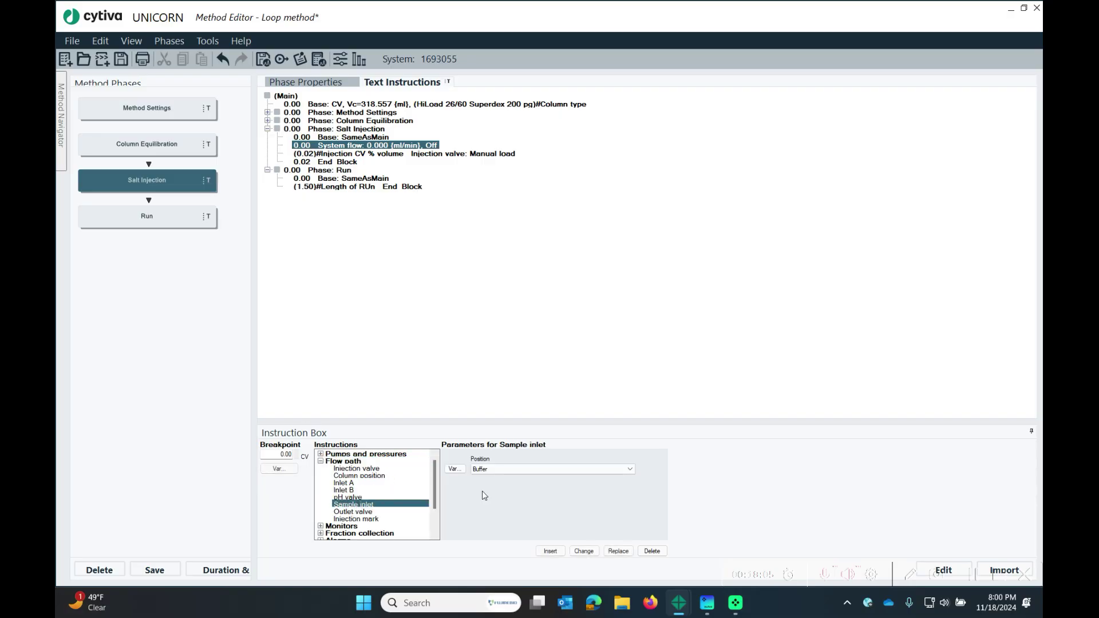
{"action": "left_click", "coordinate": [535, 469]}
{"action": "left_click", "coordinate": [535, 485]}
{"action": "left_click", "coordinate": [550, 550]}
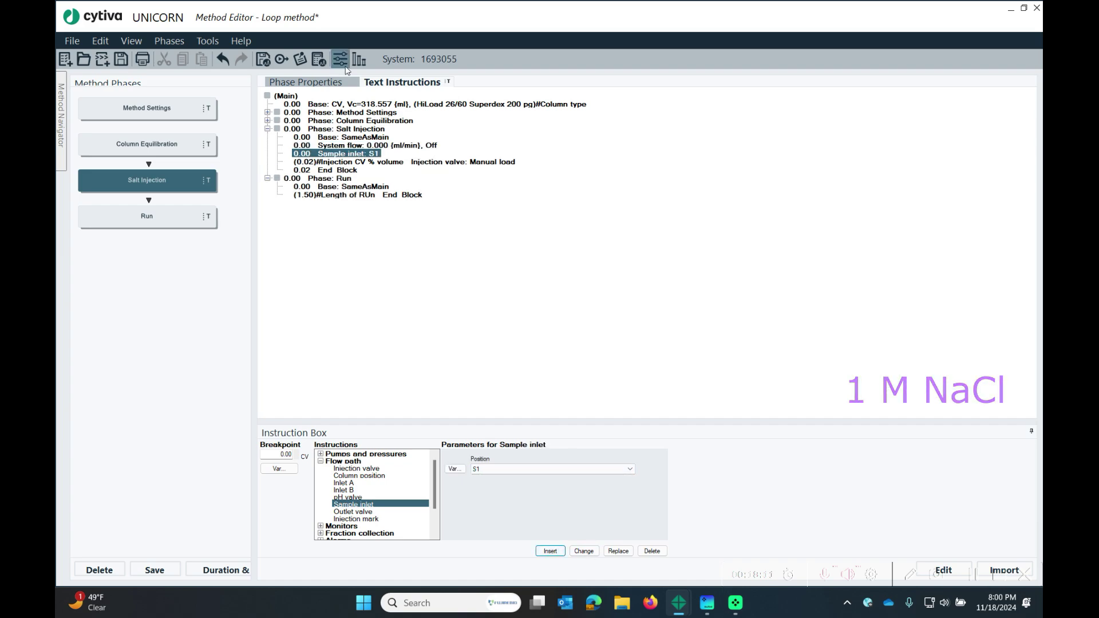
{"action": "left_click", "coordinate": [452, 470]}
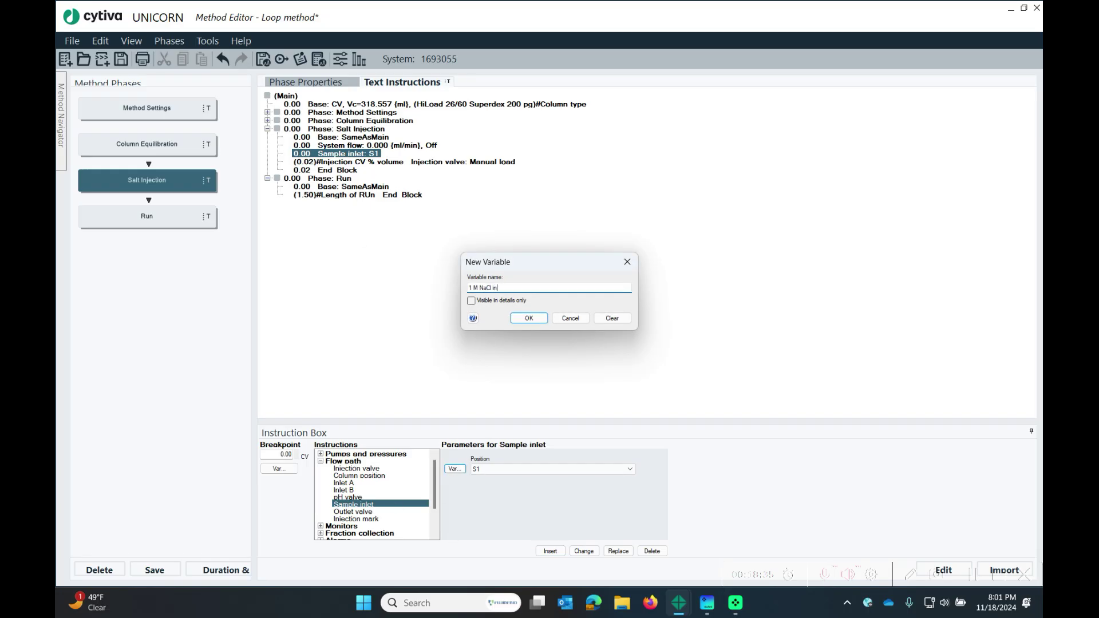
{"action": "key", "text": "Return"}
{"action": "left_click", "coordinate": [582, 551]}
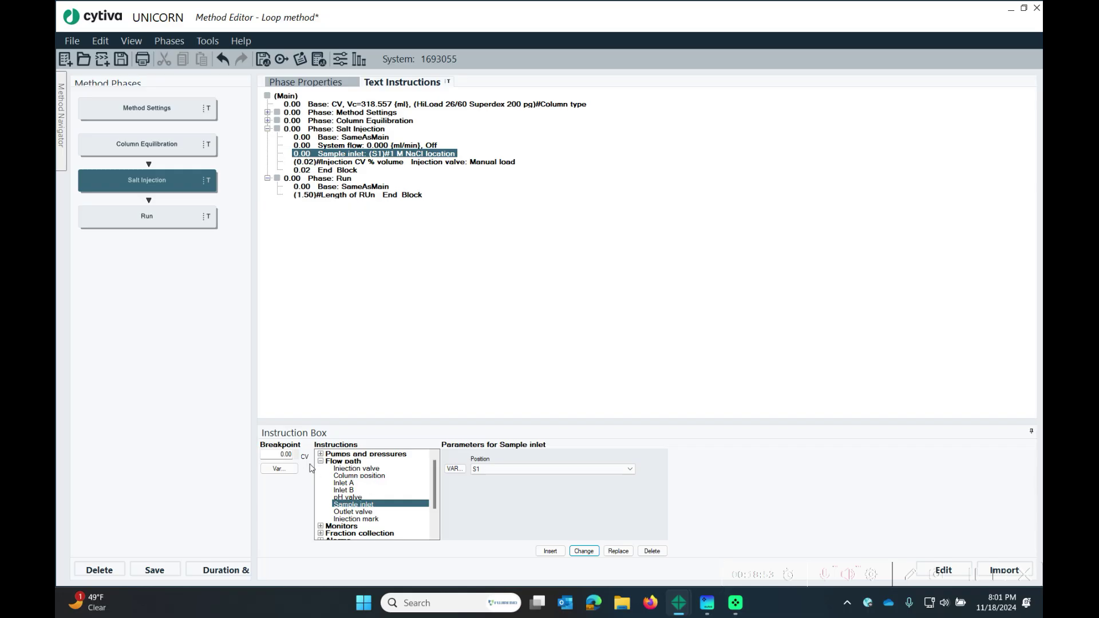
Step: Change the Sample inlet instruction in Salt Injection to an Injection valve instruction with position Direct inject
{"action": "left_click", "coordinate": [356, 468]}
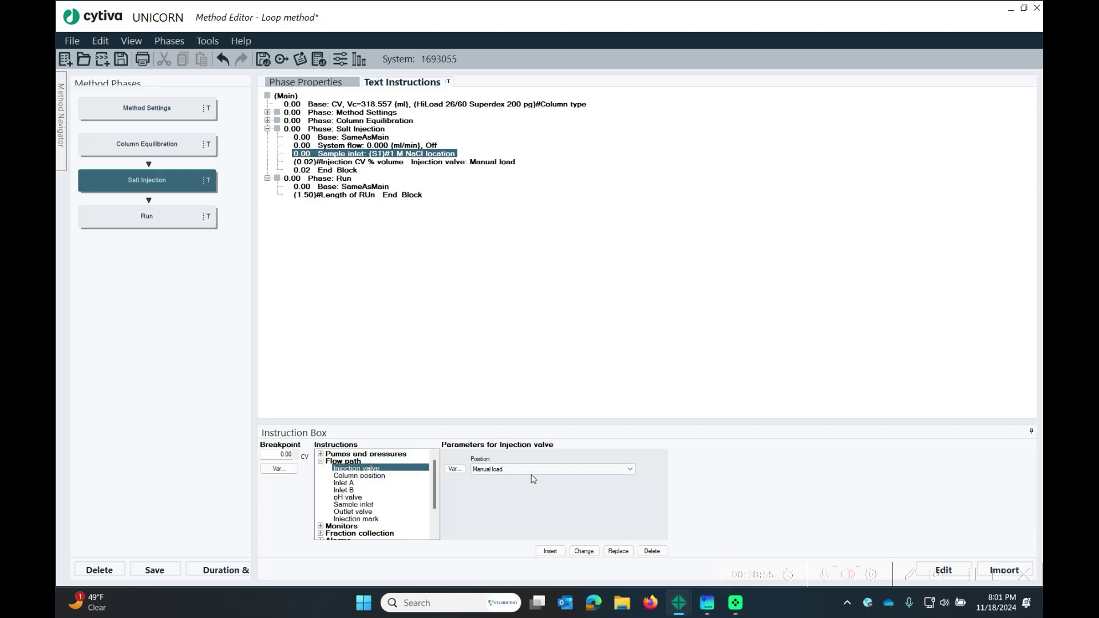
{"action": "left_click", "coordinate": [572, 468]}
{"action": "left_click", "coordinate": [575, 515]}
{"action": "left_click", "coordinate": [584, 550]}
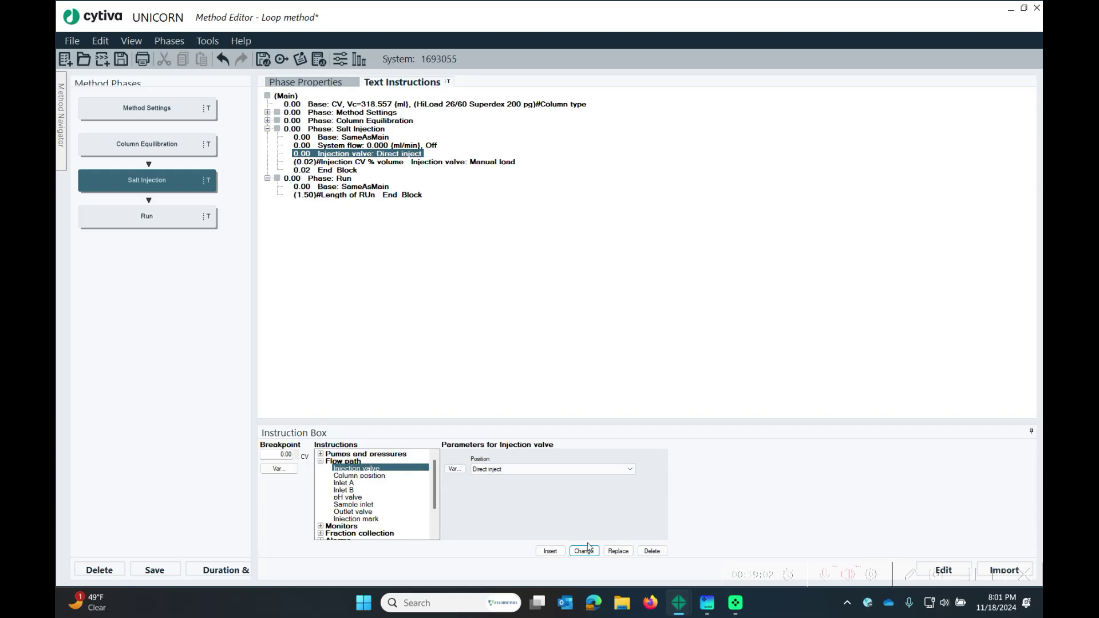
Step: Insert a Sample flow of 2.00 ml/min below Direct inject, with its flow rate assigned to the variable Sample Flow Rate
{"action": "left_click", "coordinate": [321, 461]}
{"action": "left_click", "coordinate": [321, 454]}
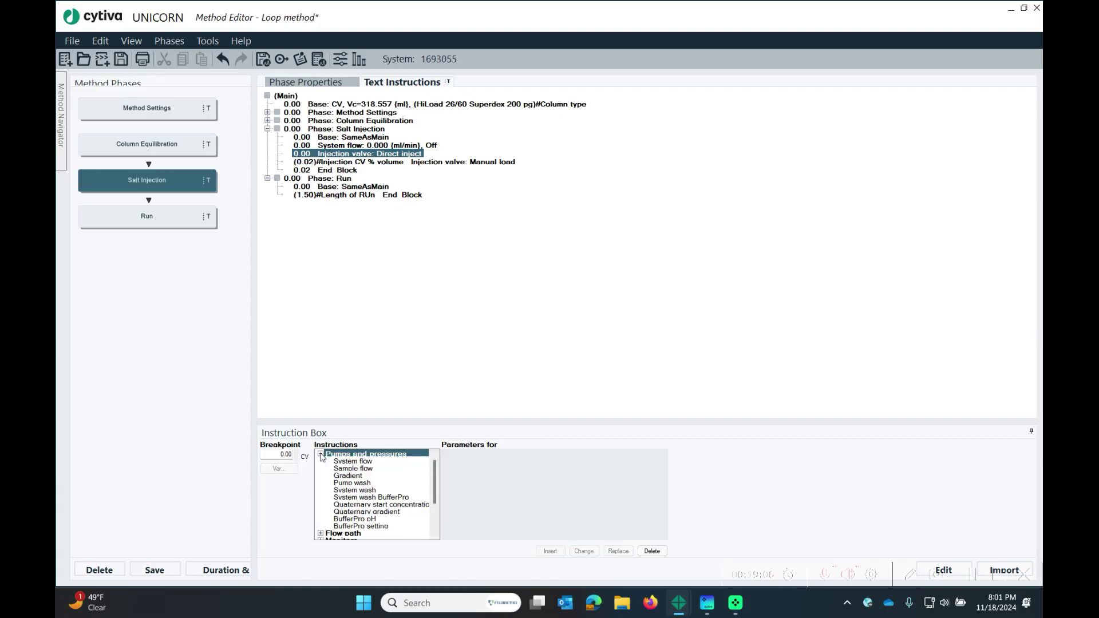
{"action": "left_click", "coordinate": [364, 469]}
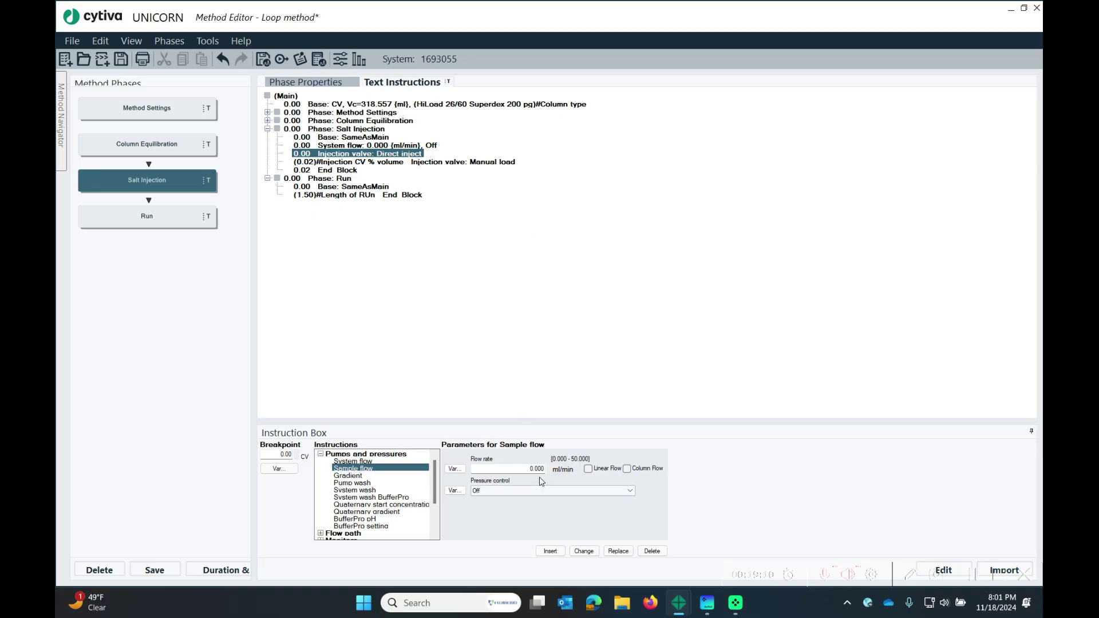
{"action": "left_click", "coordinate": [521, 468]}
{"action": "type", "text": "2"}
{"action": "left_click", "coordinate": [454, 468]}
{"action": "type", "text": "Sample Flow Rate"}
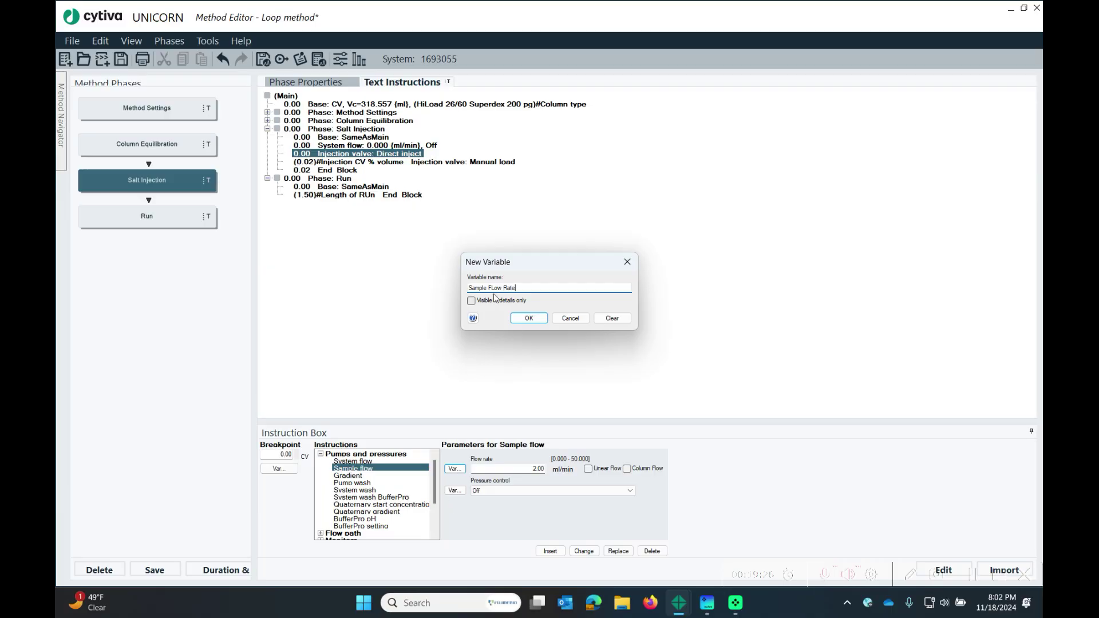
{"action": "left_click", "coordinate": [523, 319]}
{"action": "left_click", "coordinate": [549, 551]}
Step: Check the system flow in the Method Flow Rate block and set the Salt Injection sample flow to 2.600 ml/min
{"action": "left_click", "coordinate": [267, 112]}
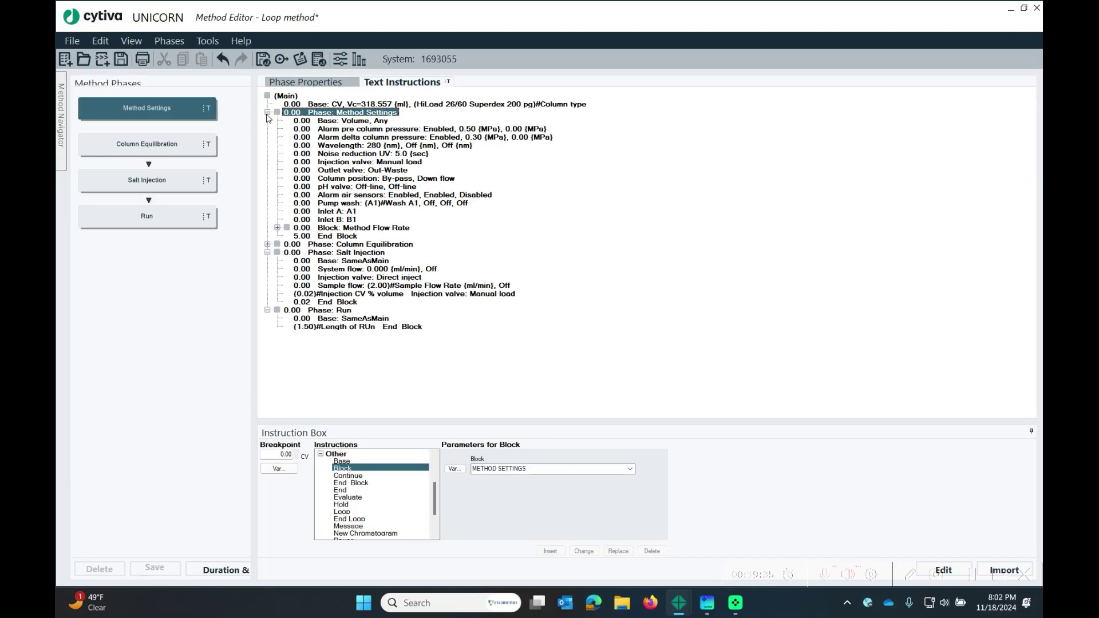
{"action": "left_click", "coordinate": [277, 228]}
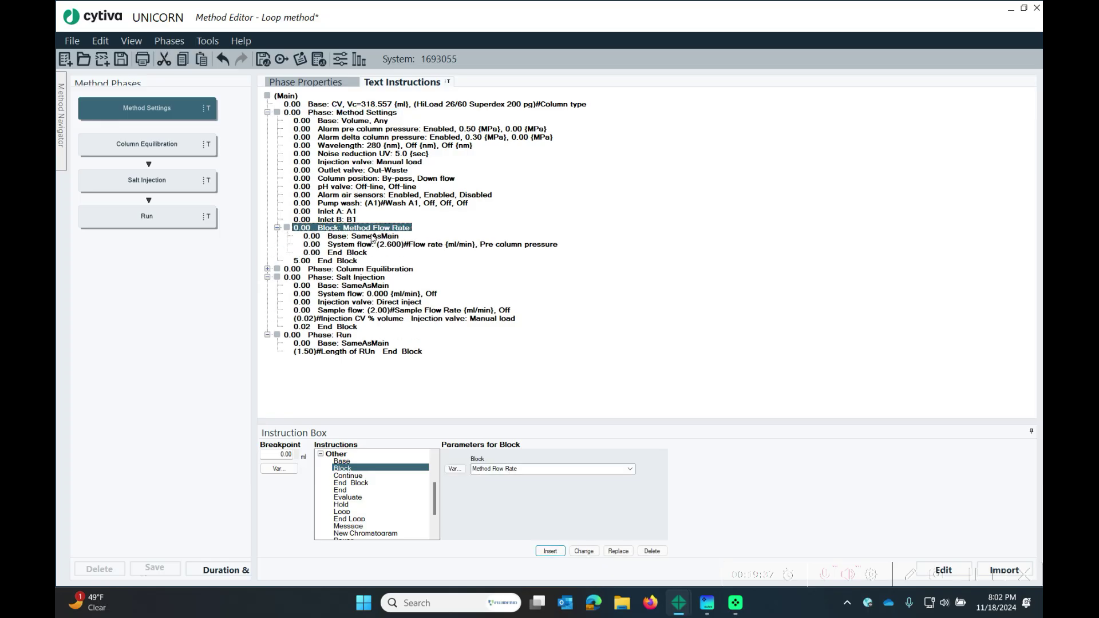
{"action": "left_click", "coordinate": [373, 245]}
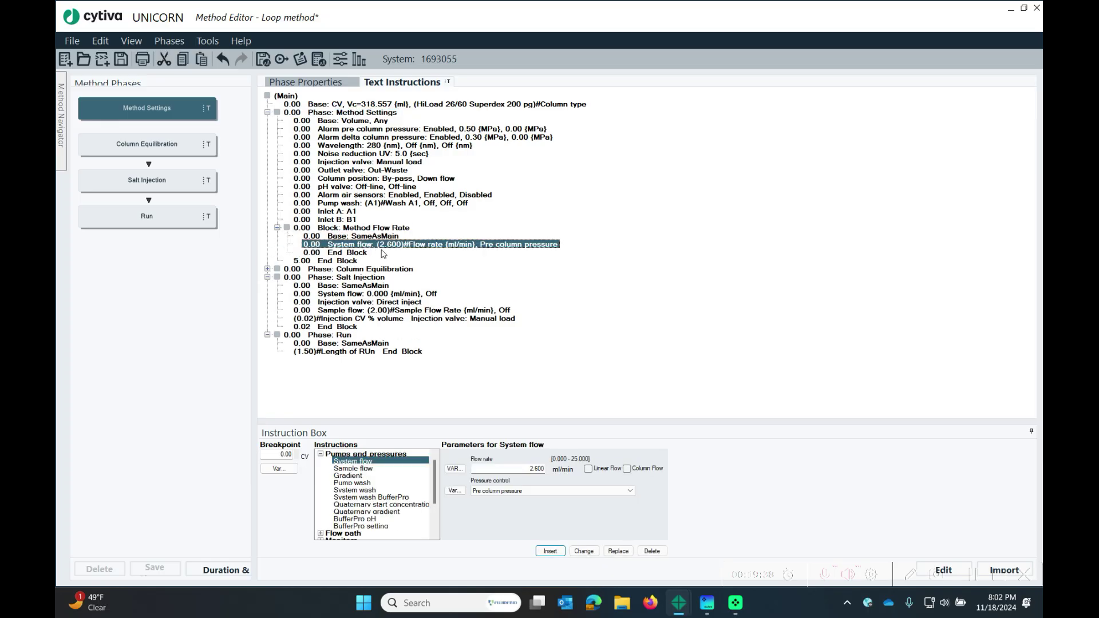
{"action": "left_click", "coordinate": [406, 310]}
{"action": "key", "text": "Tab"}
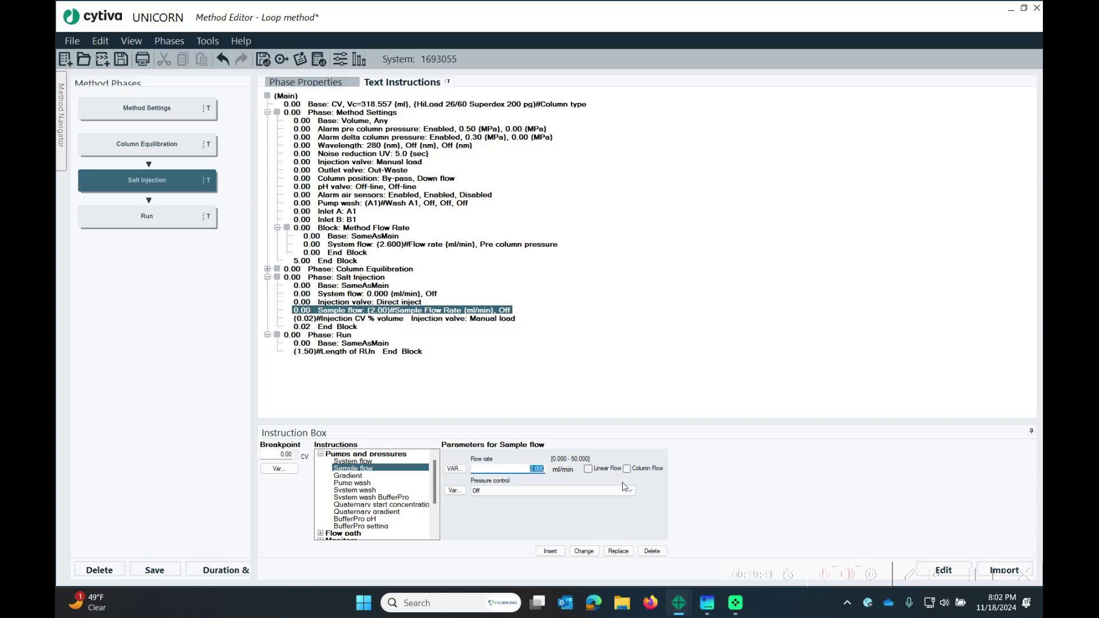
{"action": "type", "text": "2.60"}
{"action": "left_click", "coordinate": [584, 553]}
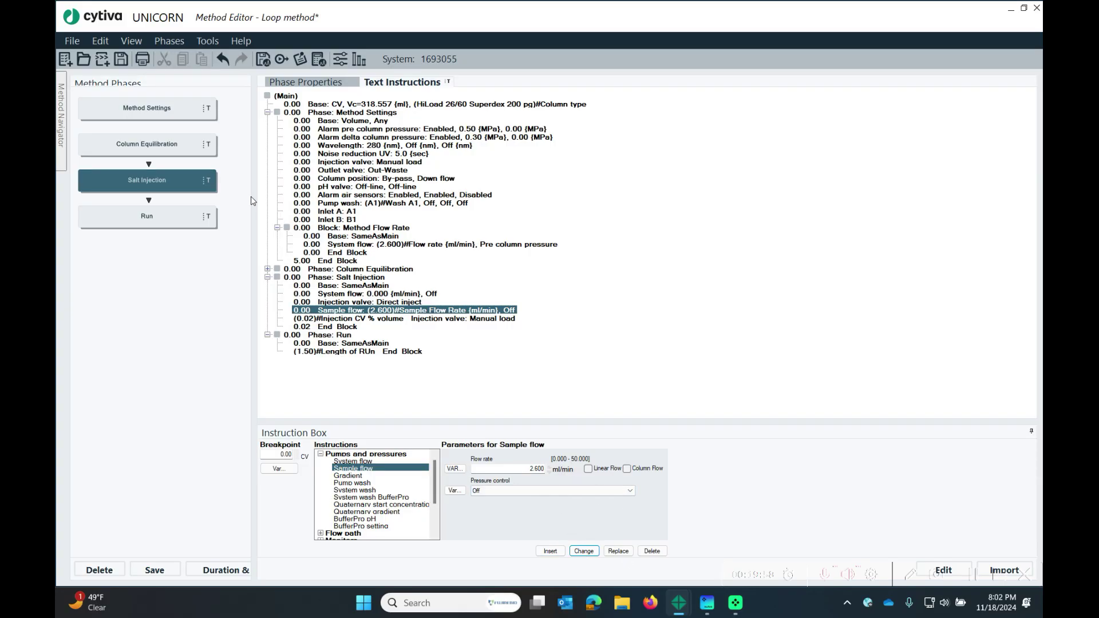
Step: Insert a block named Delay A below the System flow instruction in the Salt Injection phase
{"action": "left_click", "coordinate": [340, 294]}
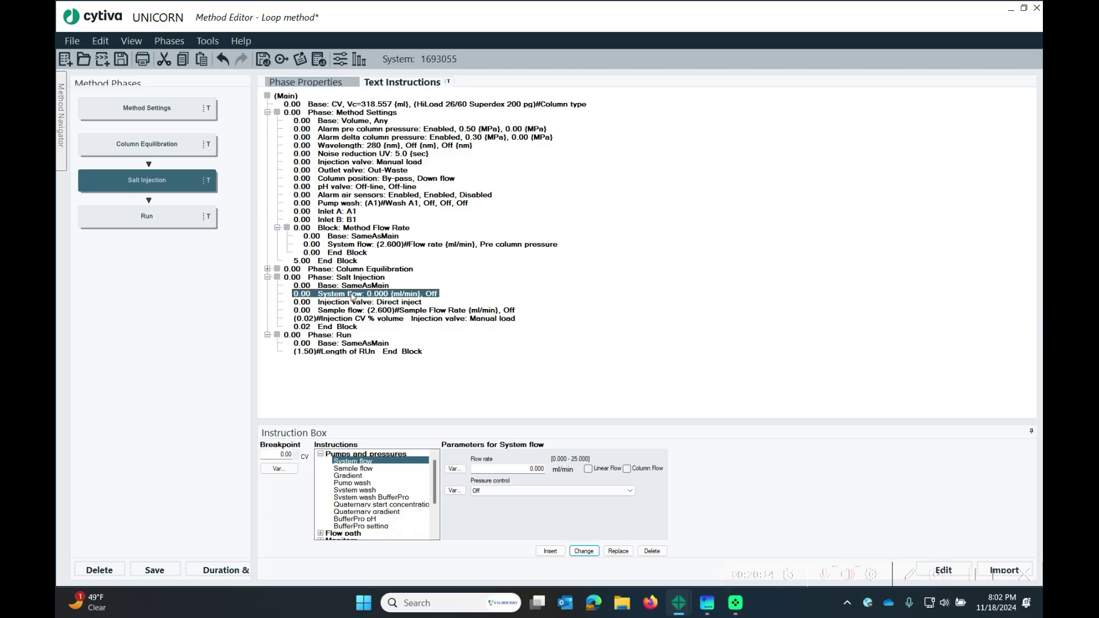
{"action": "left_click", "coordinate": [321, 454]}
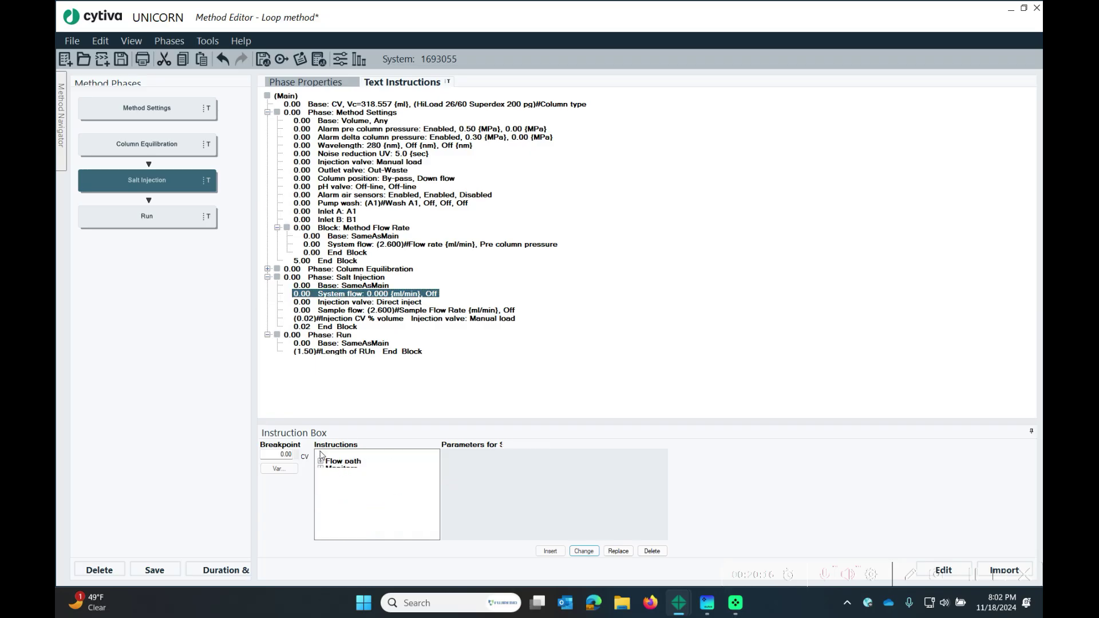
{"action": "left_click", "coordinate": [324, 518]}
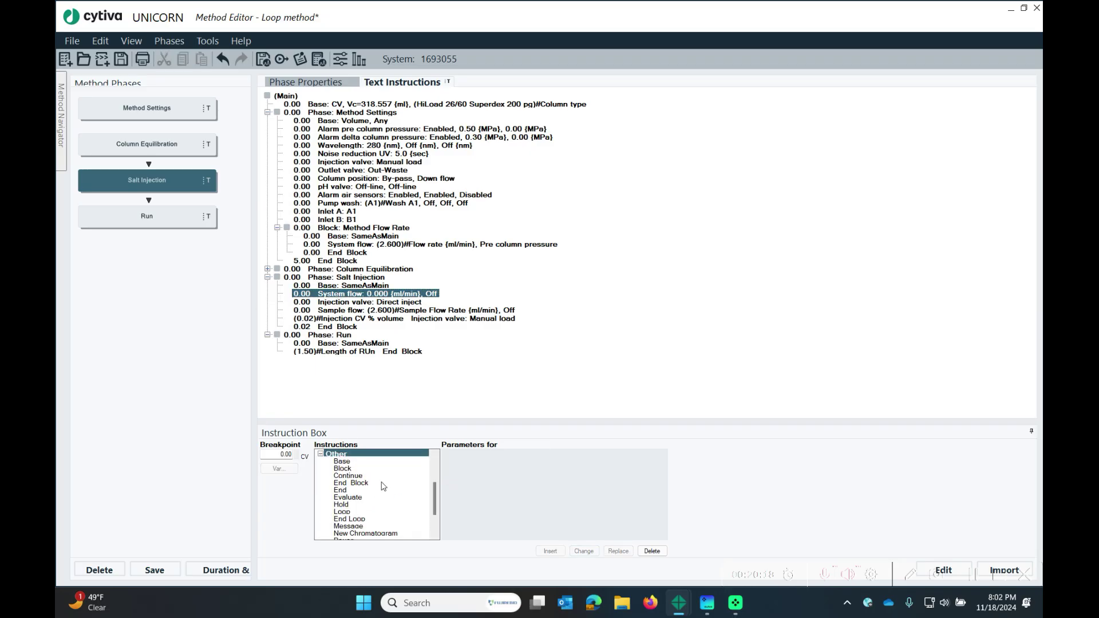
{"action": "left_click", "coordinate": [354, 469]}
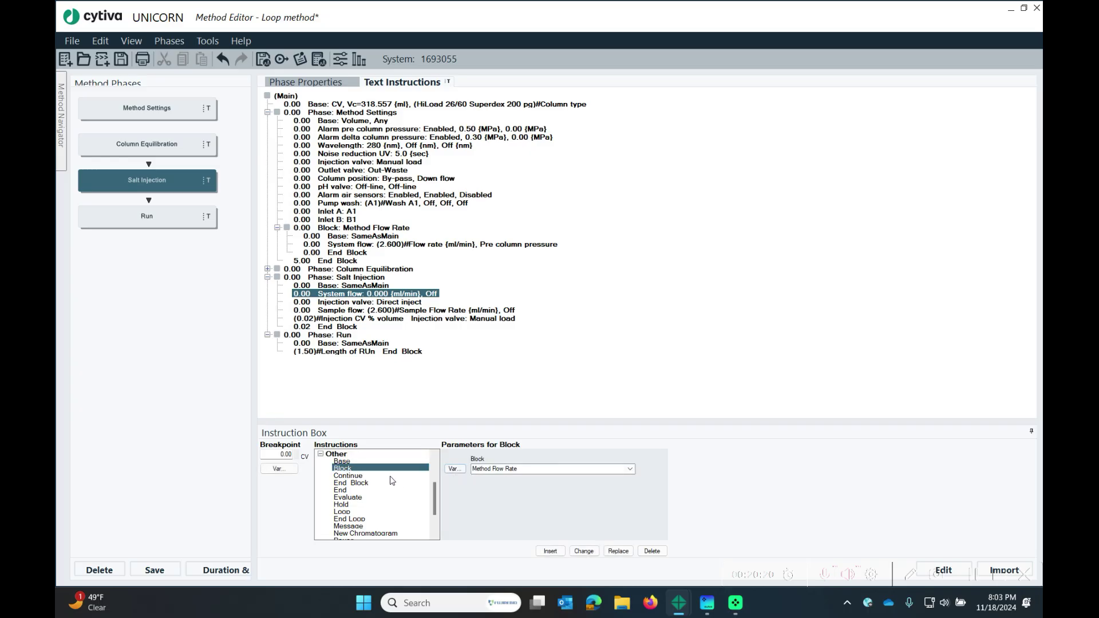
{"action": "left_click", "coordinate": [319, 455]}
{"action": "left_click", "coordinate": [321, 454]}
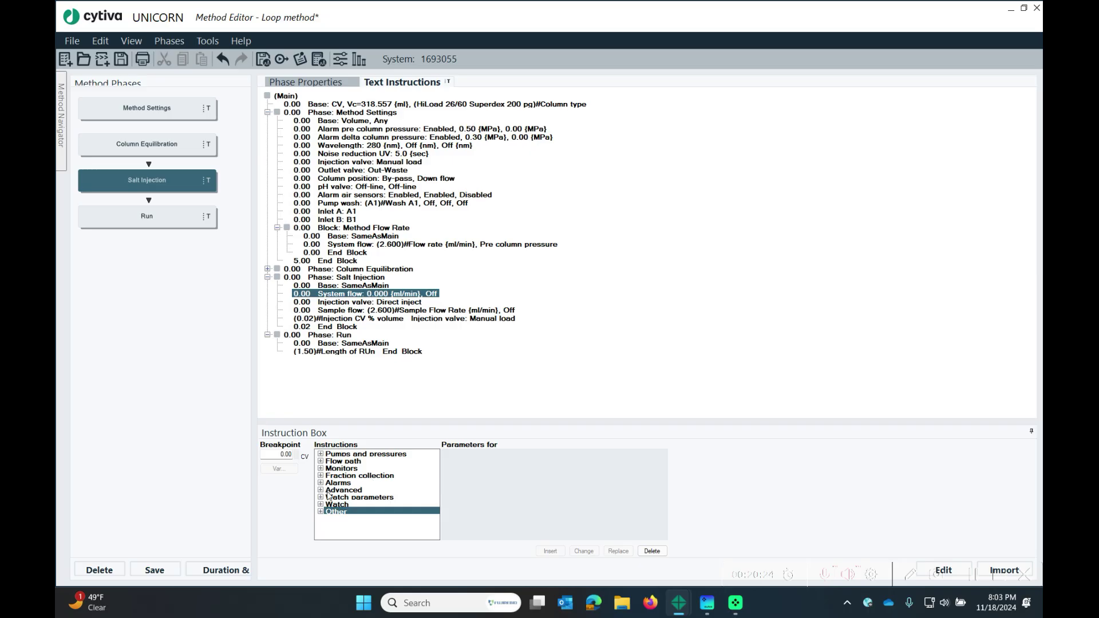
{"action": "left_click", "coordinate": [321, 513]}
{"action": "left_click", "coordinate": [341, 468]}
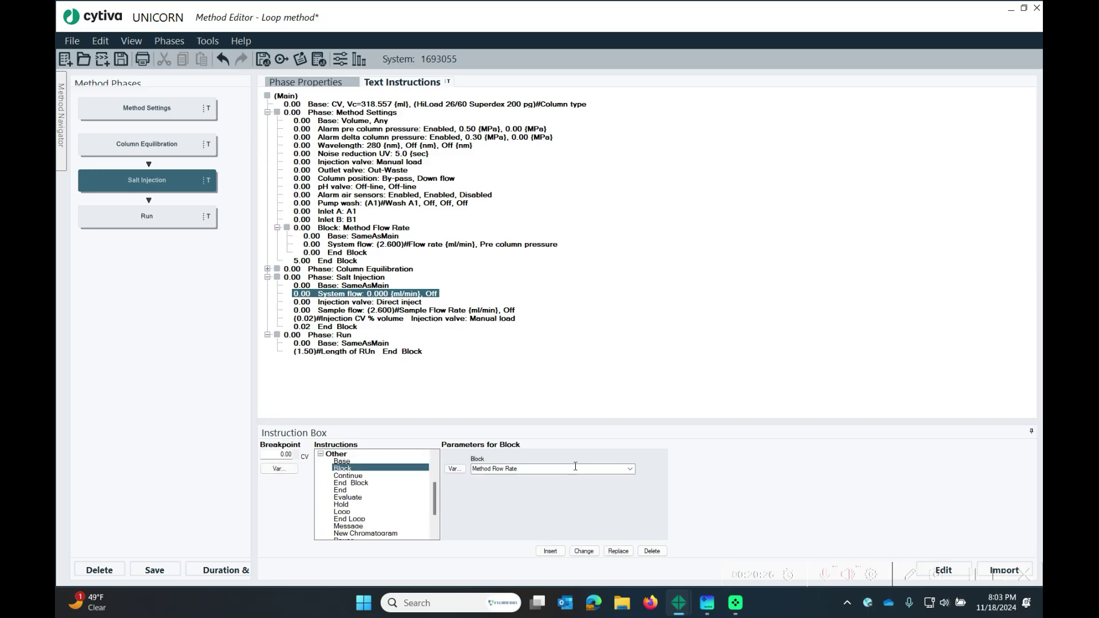
{"action": "type", "text": "Delay"}
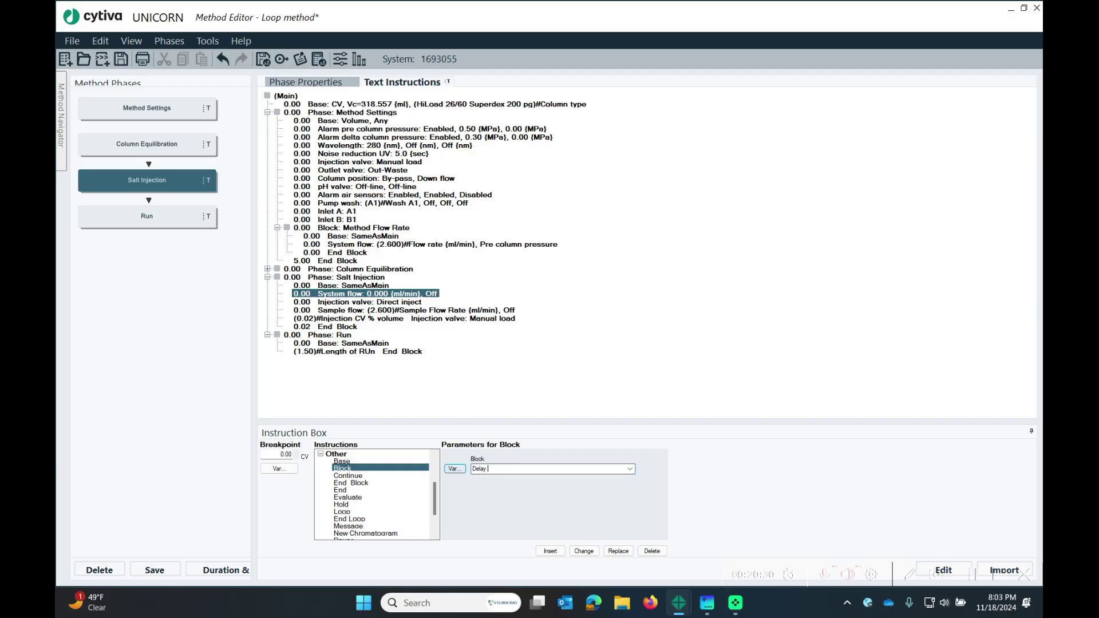
{"action": "left_click", "coordinate": [550, 551]}
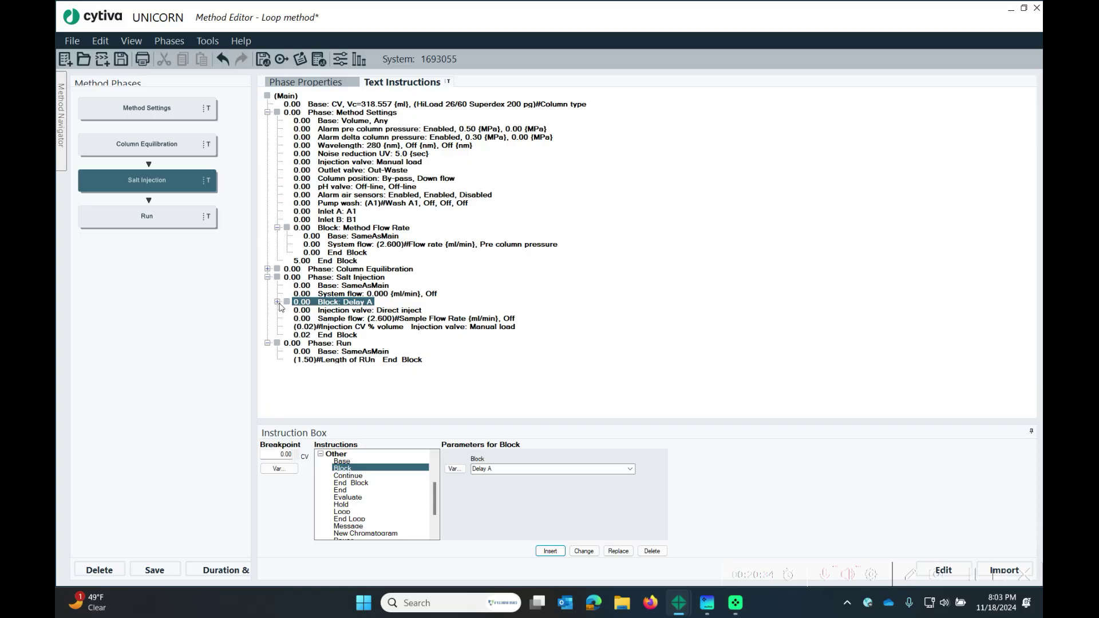
Step: Change the base of the Delay A block to Time with column type Any
{"action": "left_click", "coordinate": [277, 302]}
{"action": "left_click", "coordinate": [343, 311]}
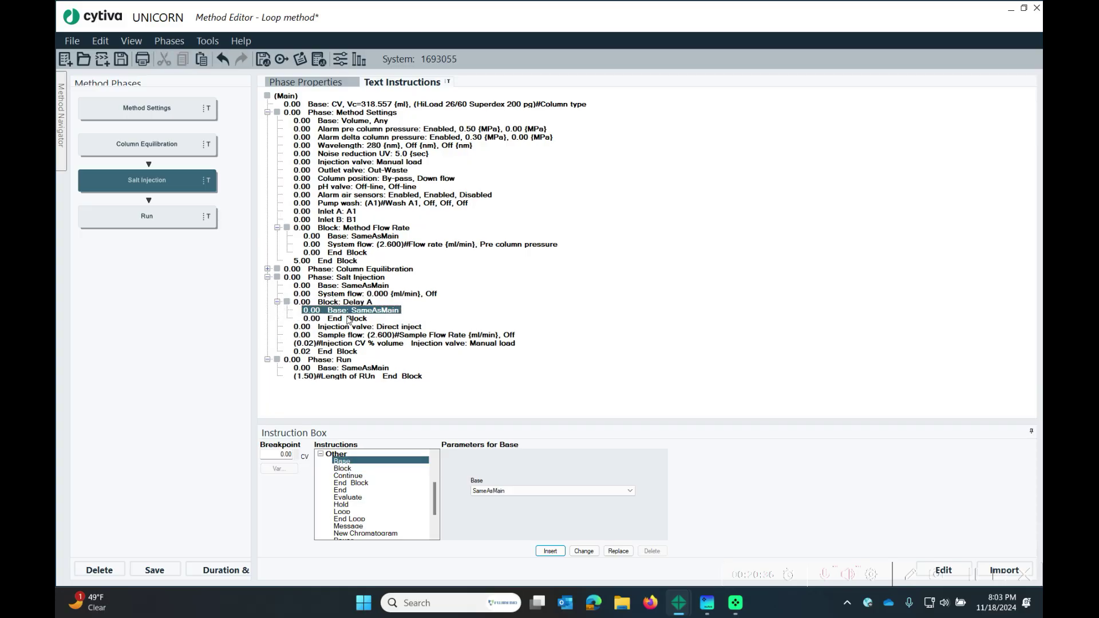
{"action": "left_click", "coordinate": [631, 492]}
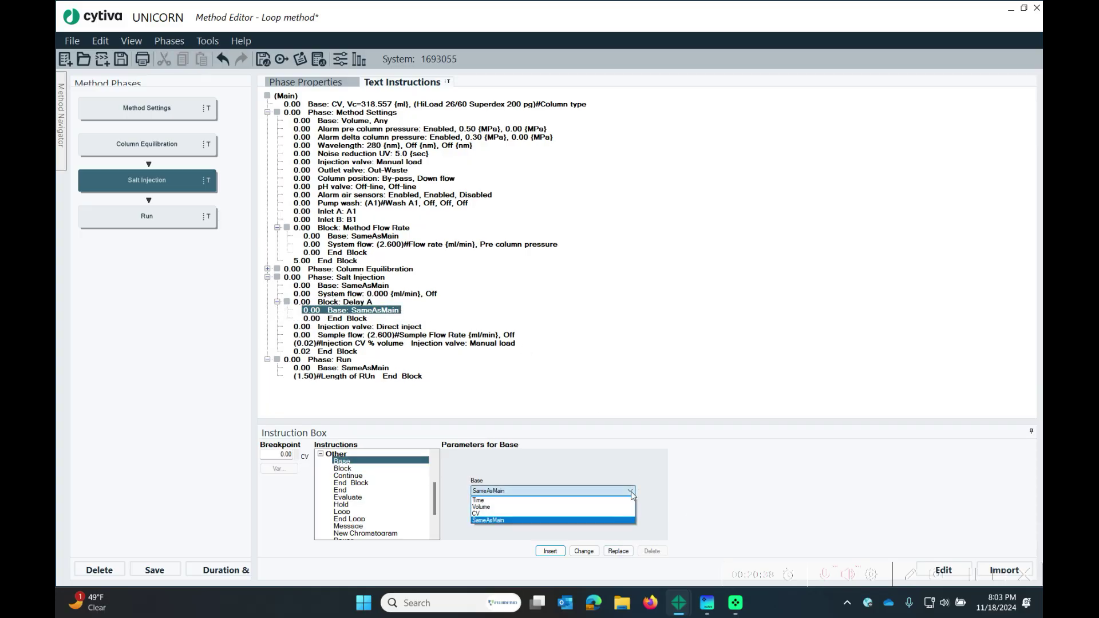
{"action": "left_click", "coordinate": [598, 505]}
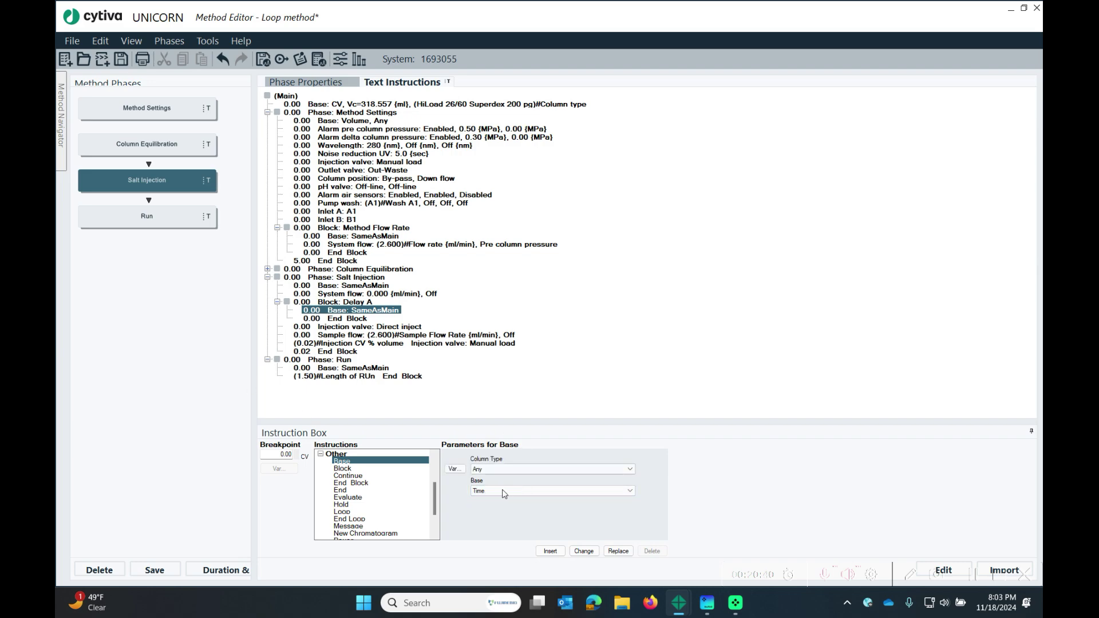
{"action": "left_click", "coordinate": [583, 550]}
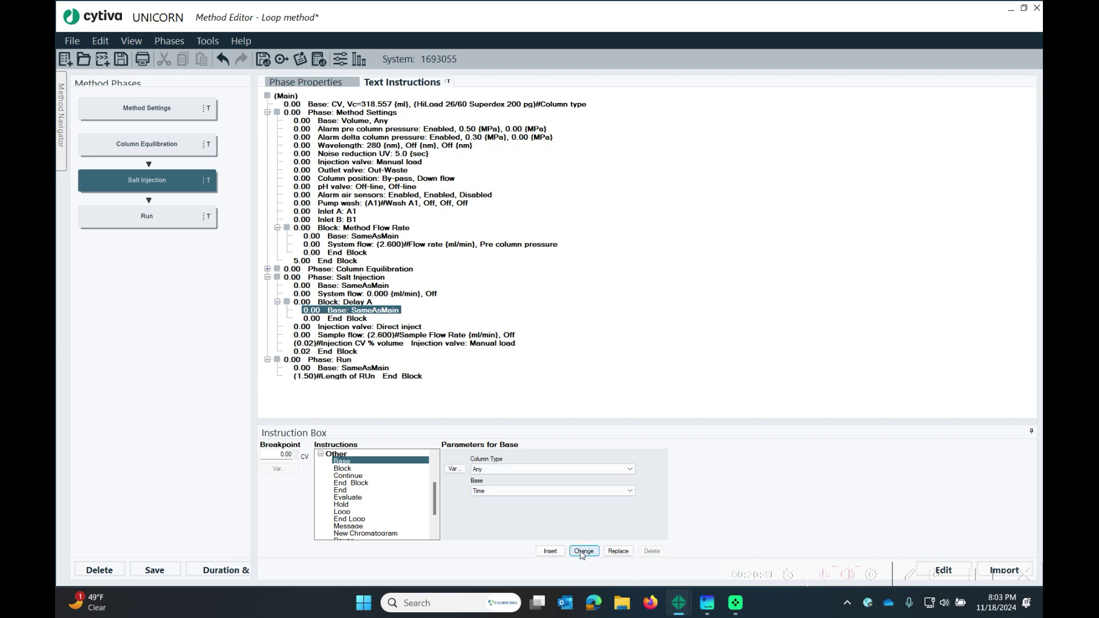
Step: Set the End_Block breakpoint of Delay A to 0.05 min and collapse the block
{"action": "left_click", "coordinate": [322, 319]}
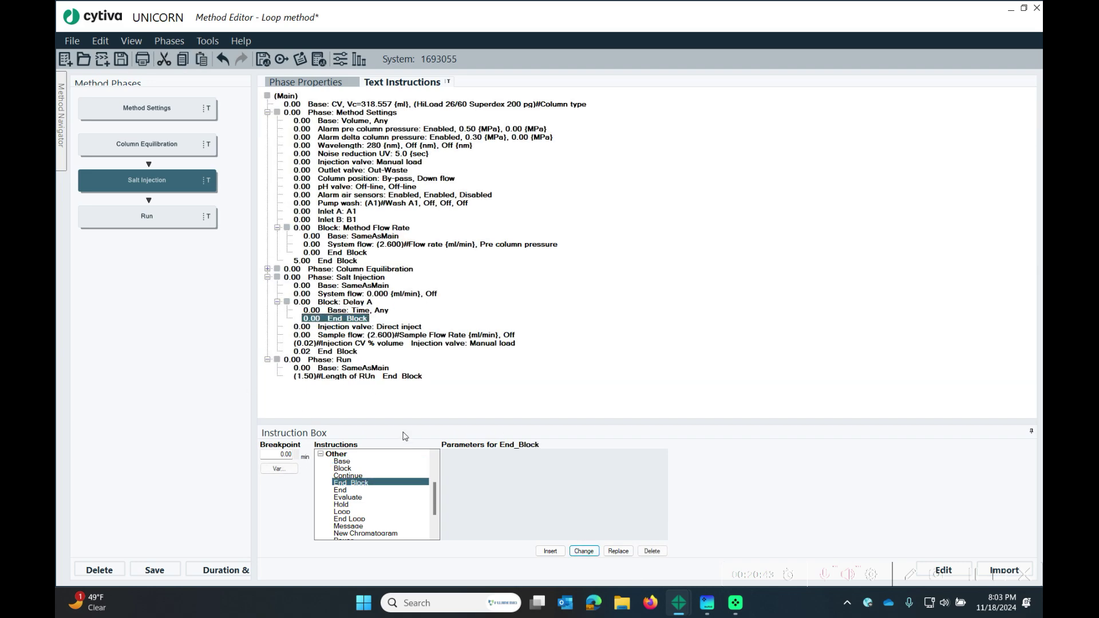
{"action": "double_click", "coordinate": [283, 453]}
{"action": "type", "text": "0"}
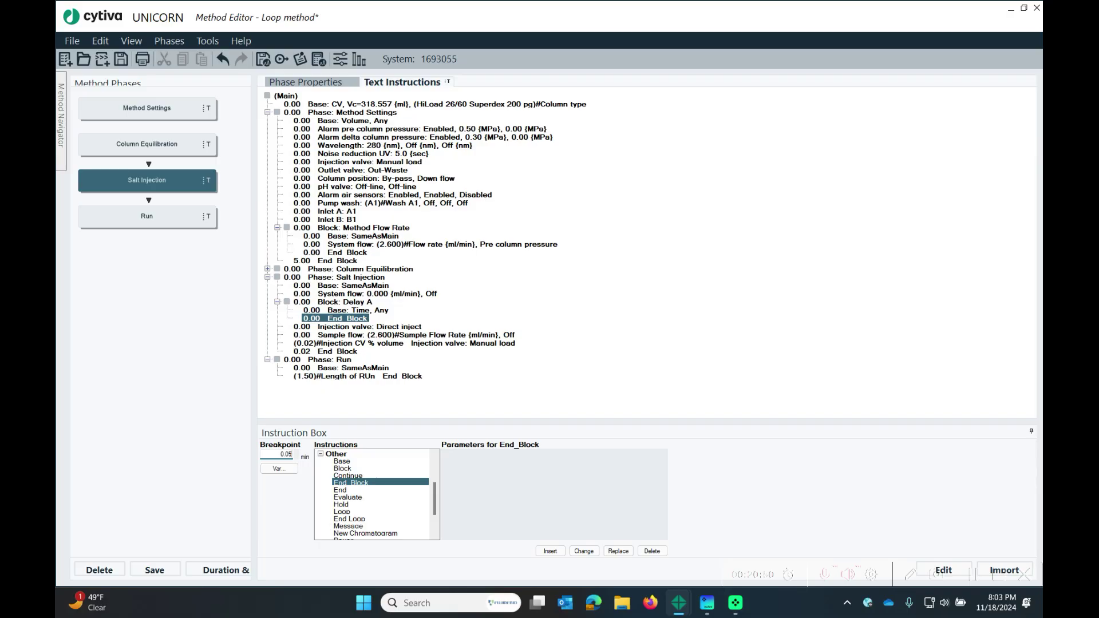
{"action": "left_click", "coordinate": [590, 555]}
{"action": "left_click", "coordinate": [317, 304]}
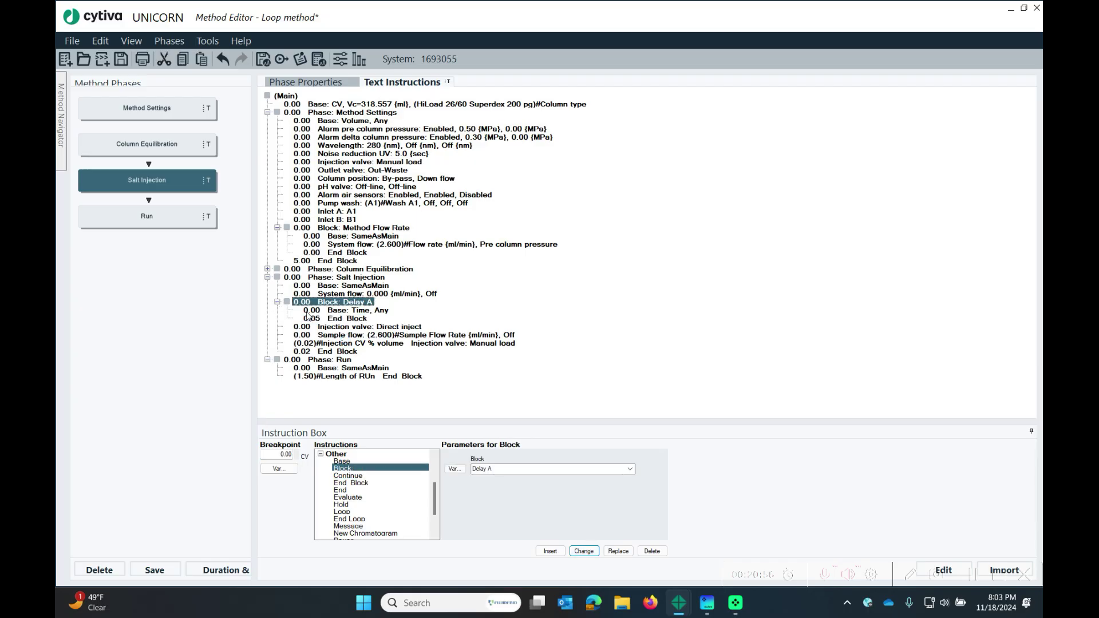
{"action": "left_click", "coordinate": [278, 302]}
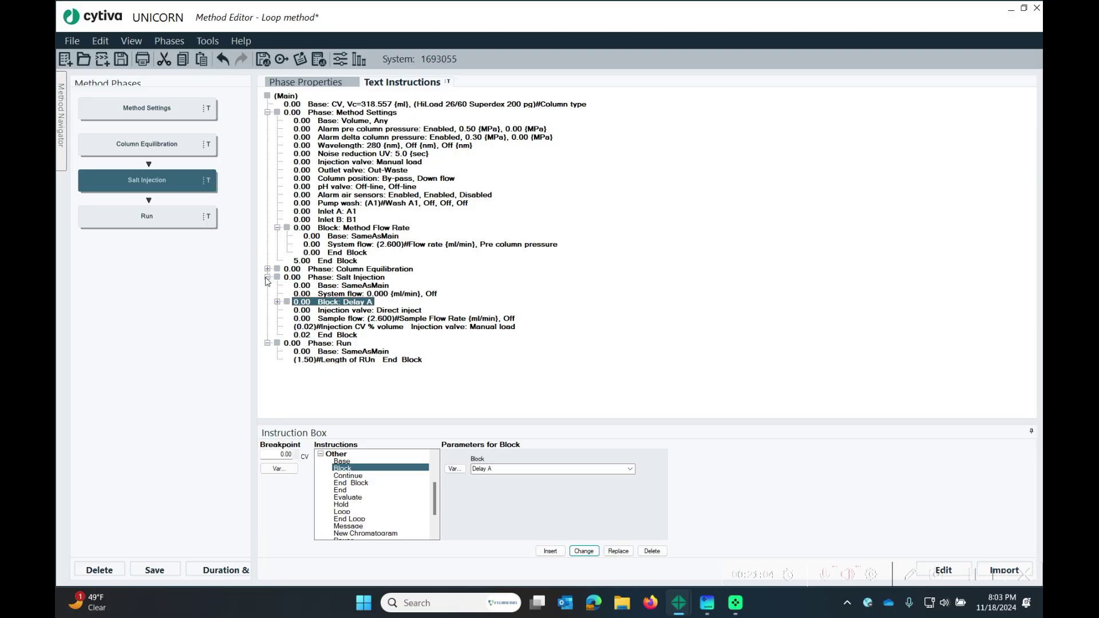
Step: Delete the Injection valve Manual load instruction at the Injection CV % volume breakpoint in Salt Injection
{"action": "left_click", "coordinate": [312, 278]}
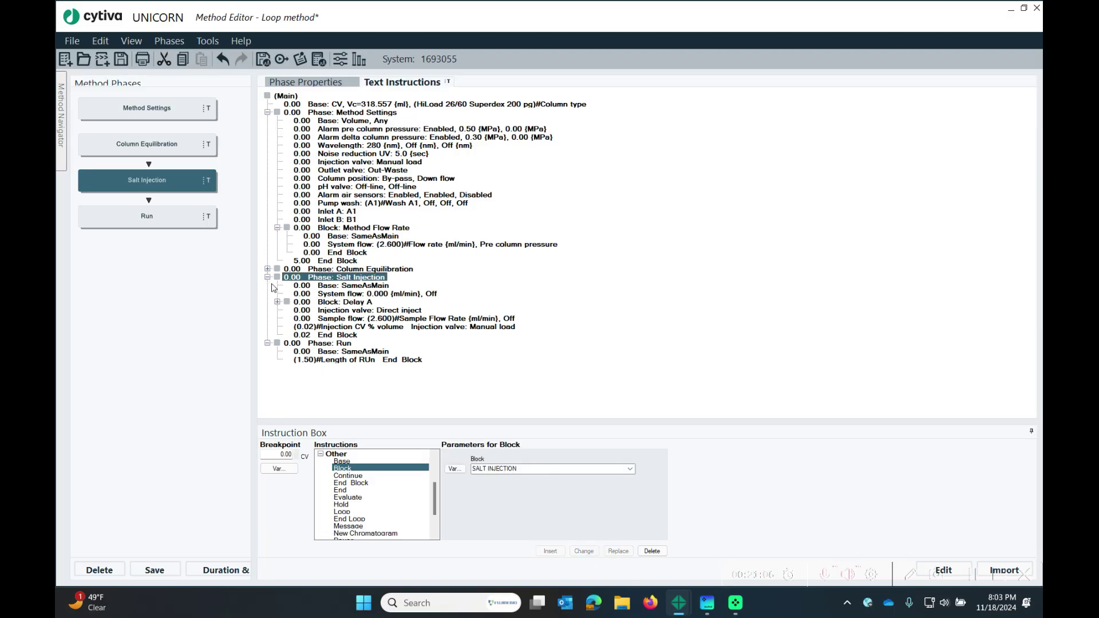
{"action": "left_click", "coordinate": [268, 278]}
{"action": "left_click", "coordinate": [269, 278]}
{"action": "left_click", "coordinate": [349, 327]}
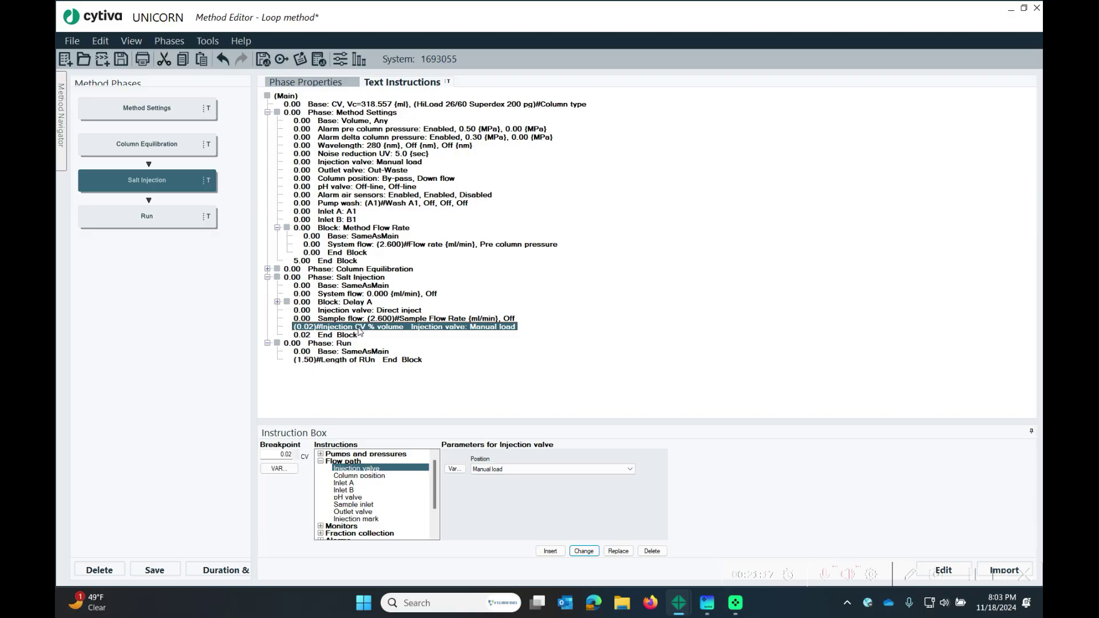
{"action": "key", "text": "Delete"}
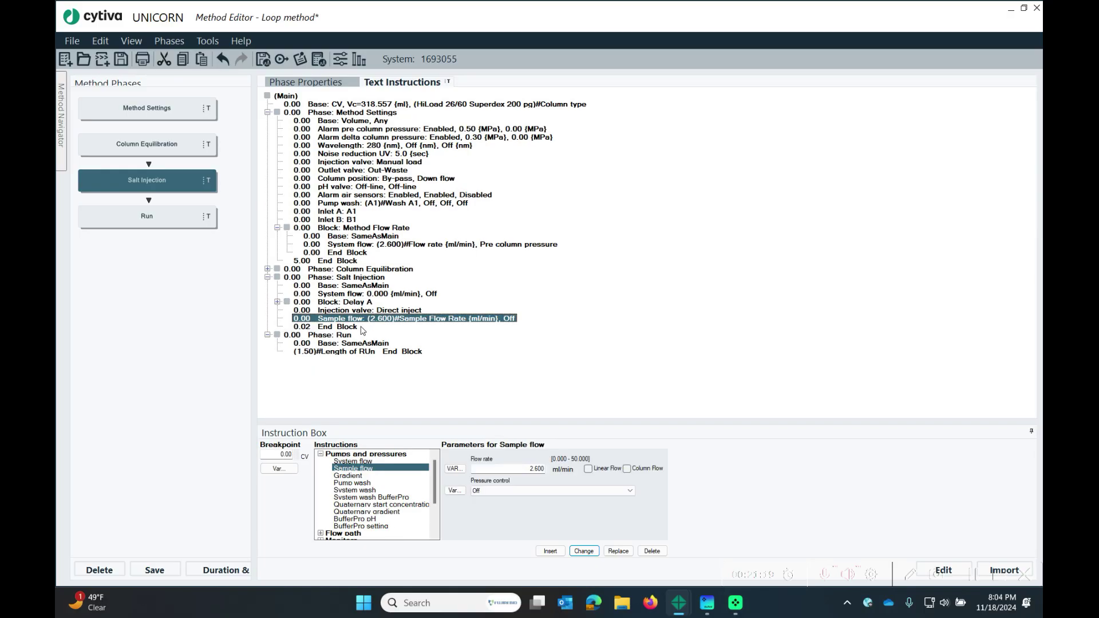
Step: Set the End_Block breakpoint of the Salt Injection phase to 0.00 CV
{"action": "left_click", "coordinate": [356, 327]}
{"action": "double_click", "coordinate": [272, 456]}
{"action": "type", "text": "0"}
{"action": "left_click", "coordinate": [583, 551]}
{"action": "left_click", "coordinate": [345, 321]}
{"action": "left_click", "coordinate": [345, 329]}
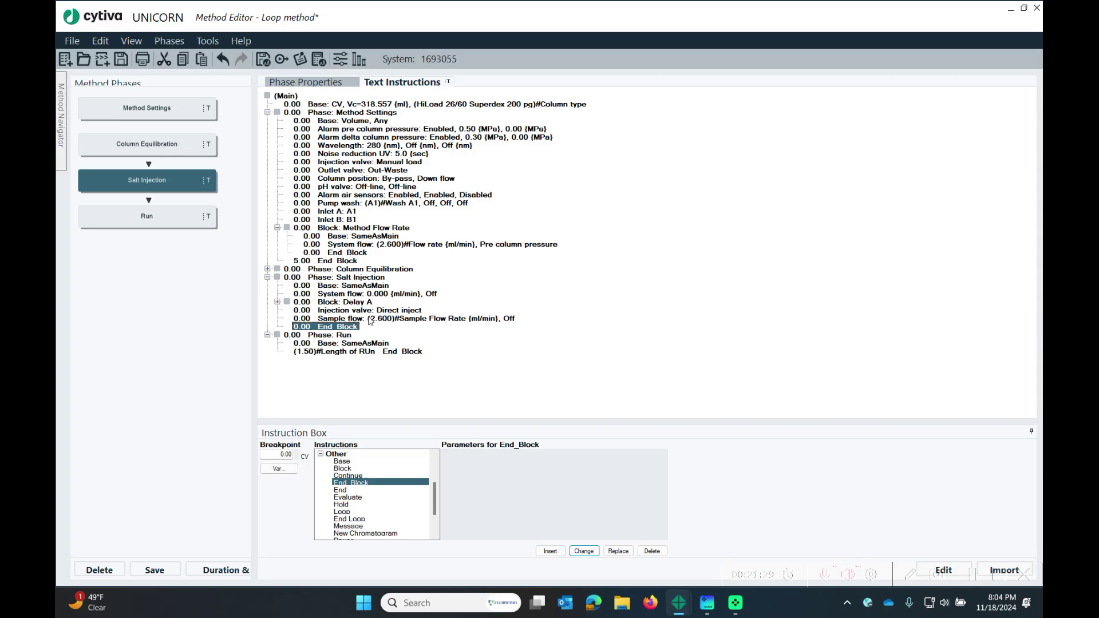
{"action": "left_click", "coordinate": [344, 321]}
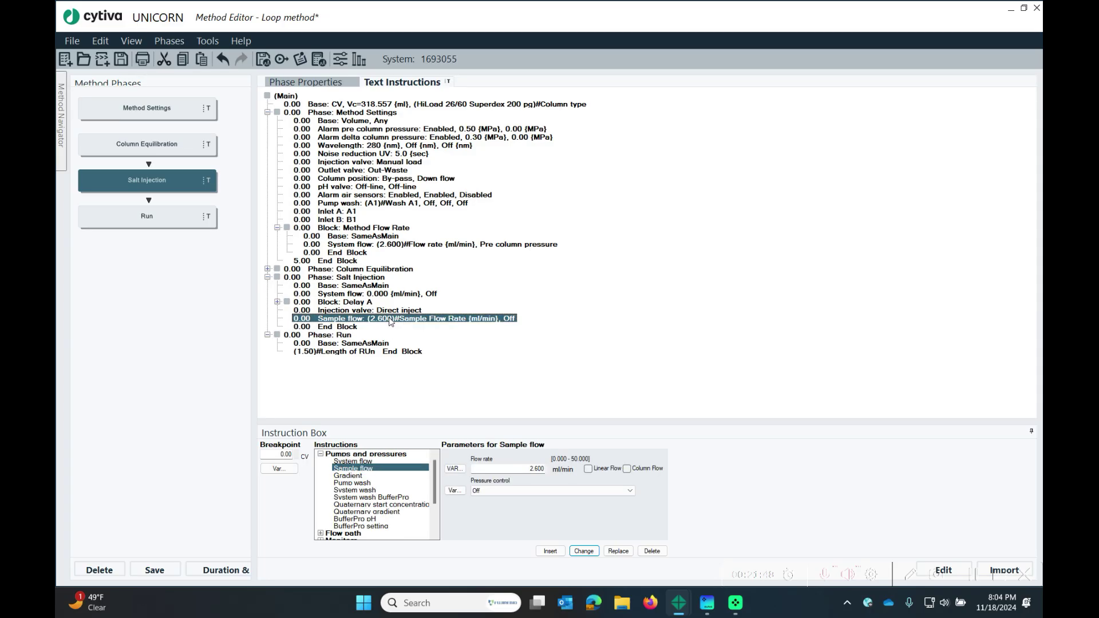
Step: Set the Salt Injection End_Block breakpoint to 0.02 CV and assign it to a new variable named Injection Volume % CV
{"action": "left_click", "coordinate": [332, 329]}
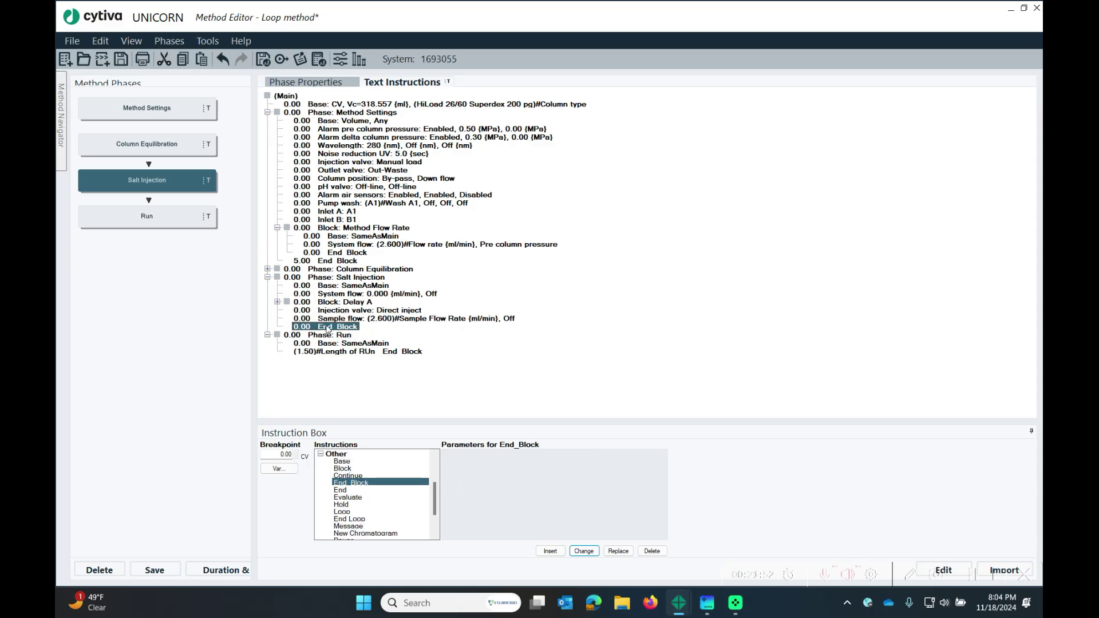
{"action": "double_click", "coordinate": [275, 457]}
{"action": "type", "text": "0"}
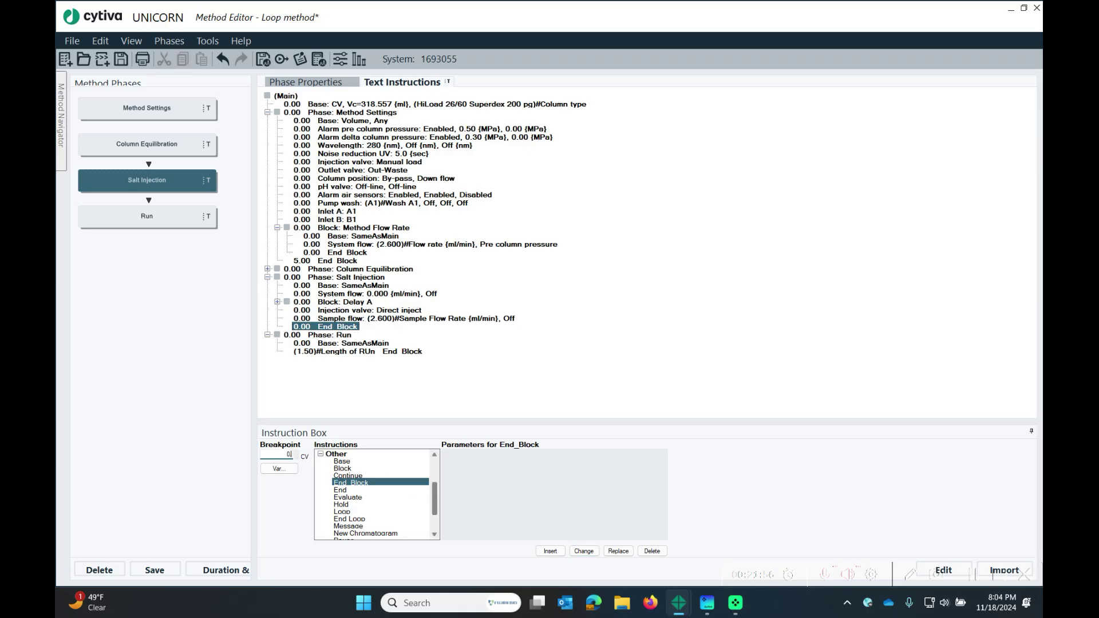
{"action": "key", "text": "Tab"}
{"action": "key", "text": "Return"}
{"action": "type", "text": "Injection volume"}
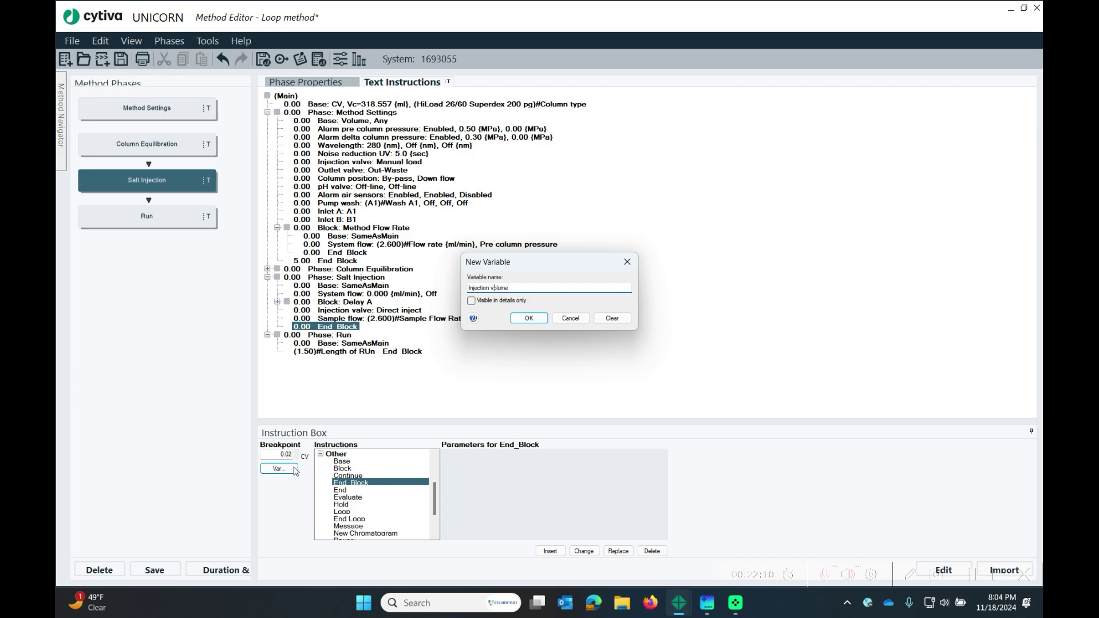
{"action": "type", "text": "V"}
{"action": "key", "text": "Return"}
{"action": "key", "text": "Return"}
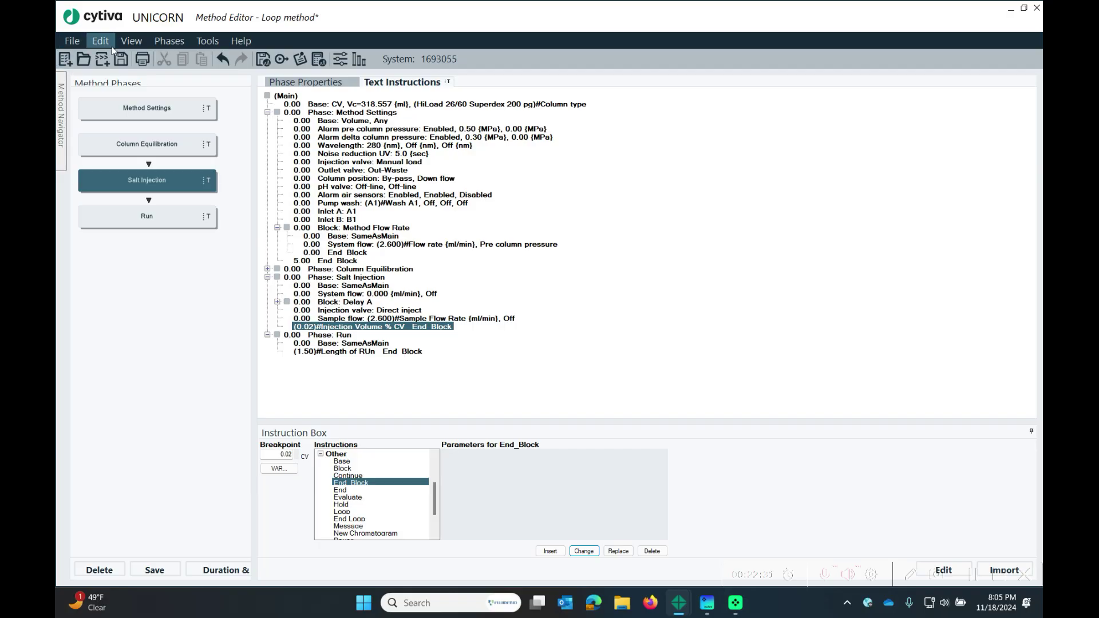
Step: Show the phase library and add a user-defined phase named Reset System between Salt Injection and Run
{"action": "left_click", "coordinate": [133, 40]}
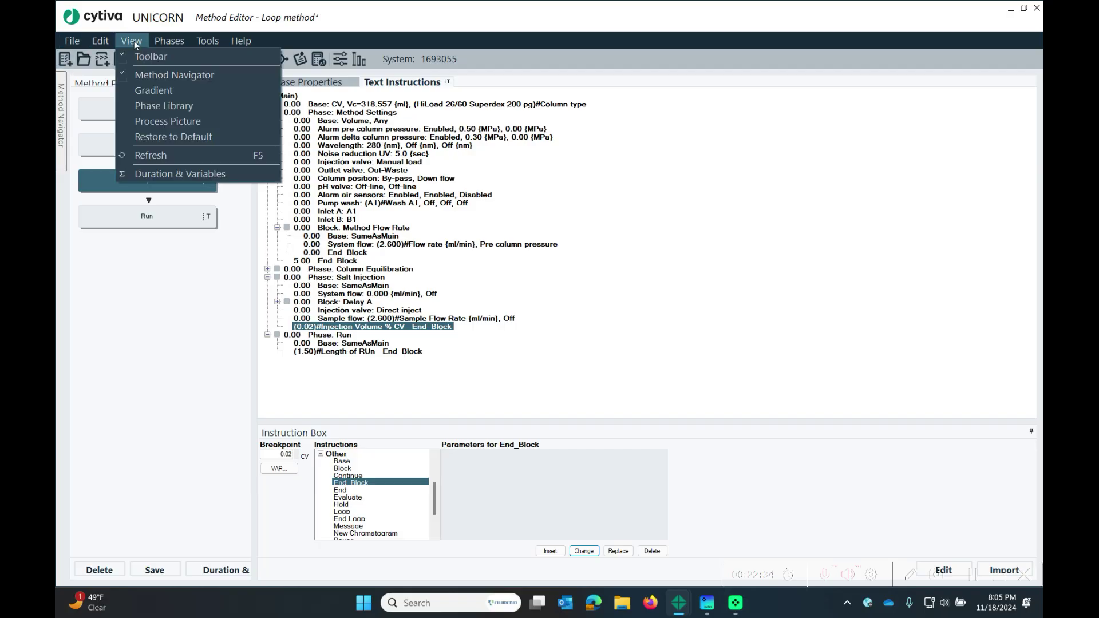
{"action": "left_click", "coordinate": [206, 105]}
{"action": "left_click_drag", "start_coordinate": [114, 359], "coordinate": [264, 203]}
{"action": "type", "text": "Reset System"}
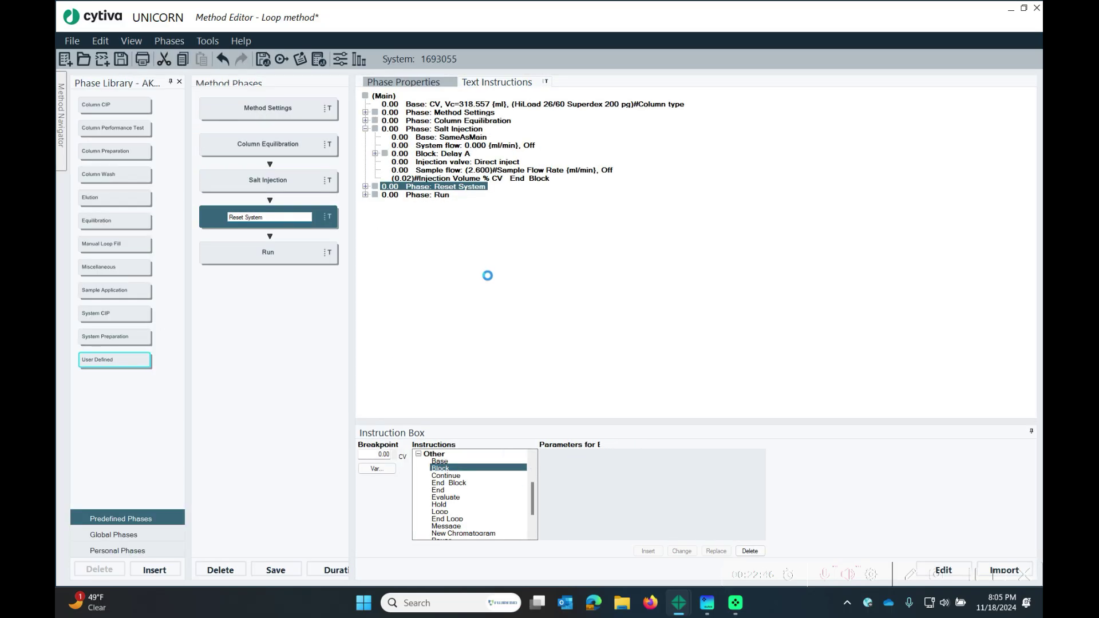
{"action": "key", "text": "Return"}
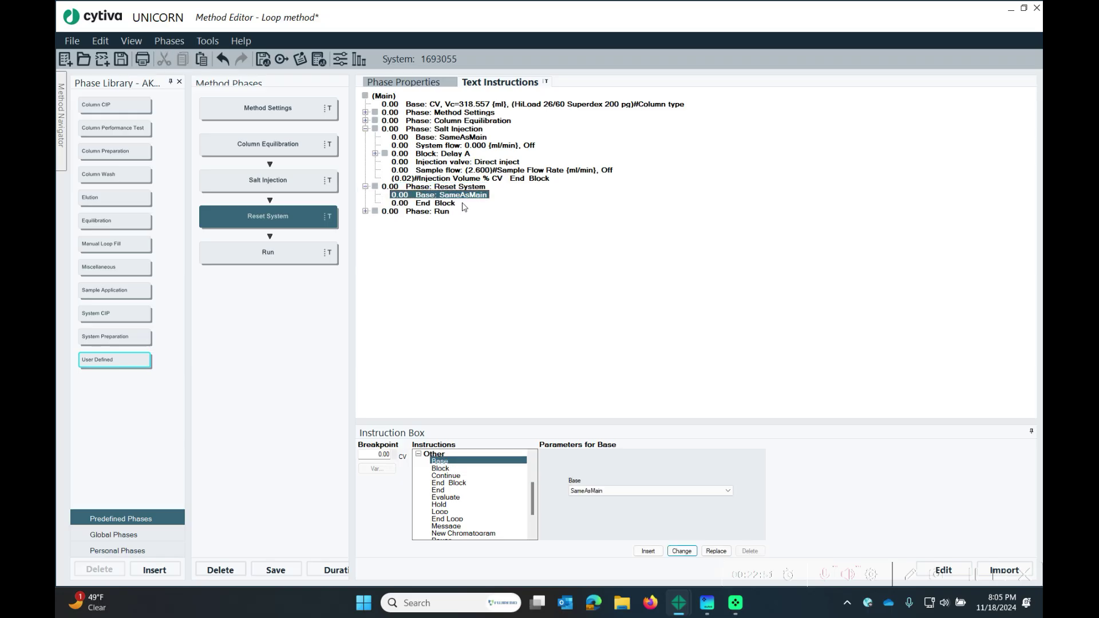
Step: Insert a Sample flow instruction of 0.000 ml/min with pressure control Off after the Base instruction in the Reset System phase
{"action": "left_click", "coordinate": [455, 171]}
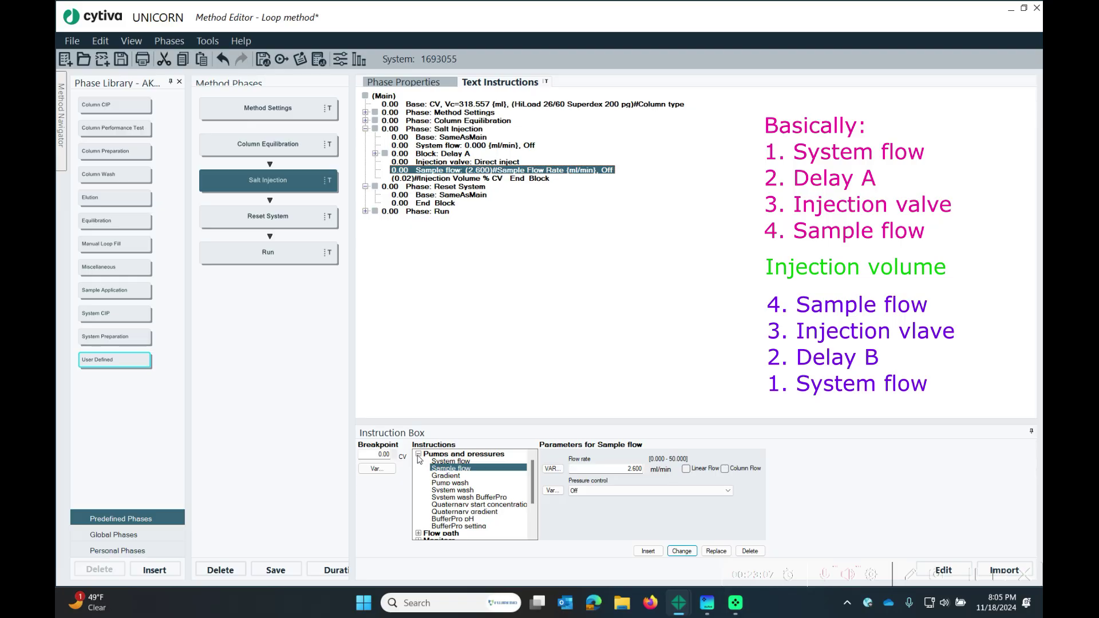
{"action": "left_click", "coordinate": [621, 472]}
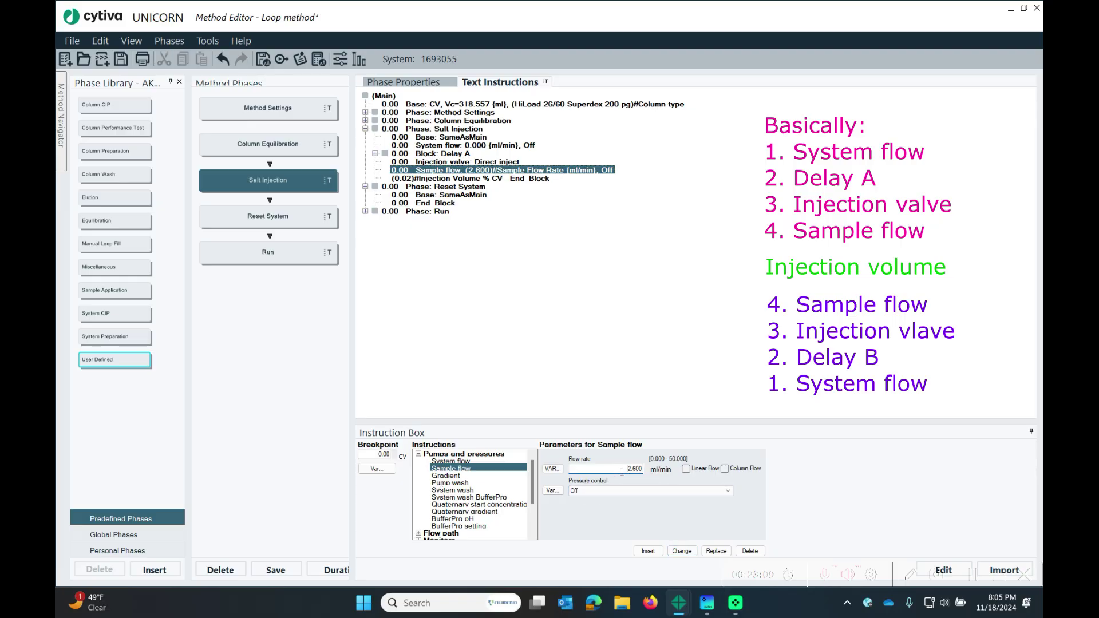
{"action": "left_click", "coordinate": [438, 196]}
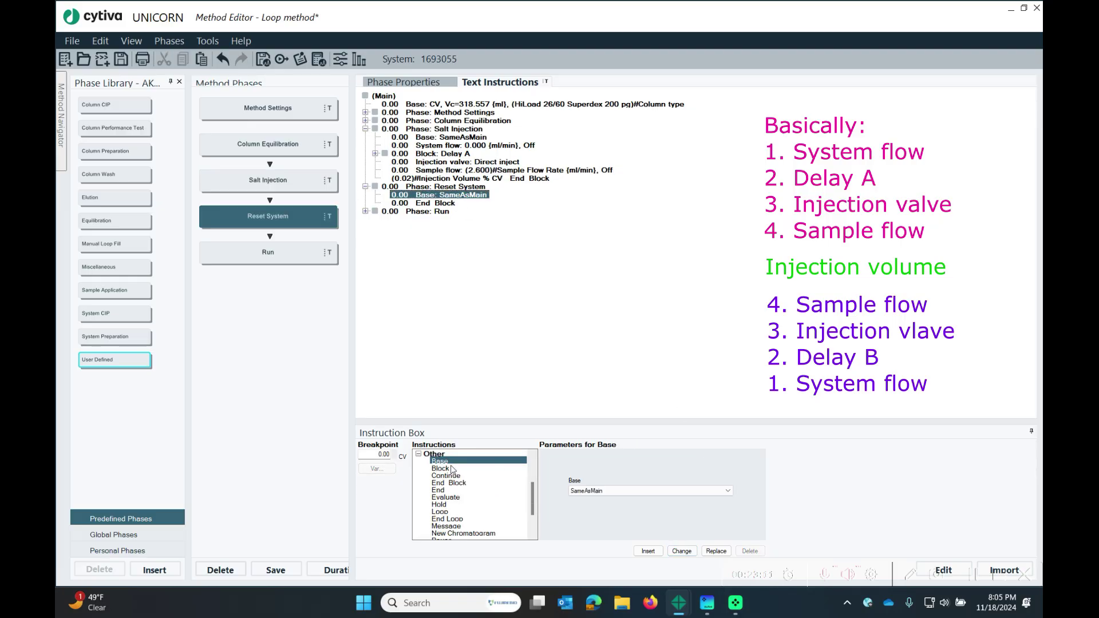
{"action": "left_click", "coordinate": [419, 455]}
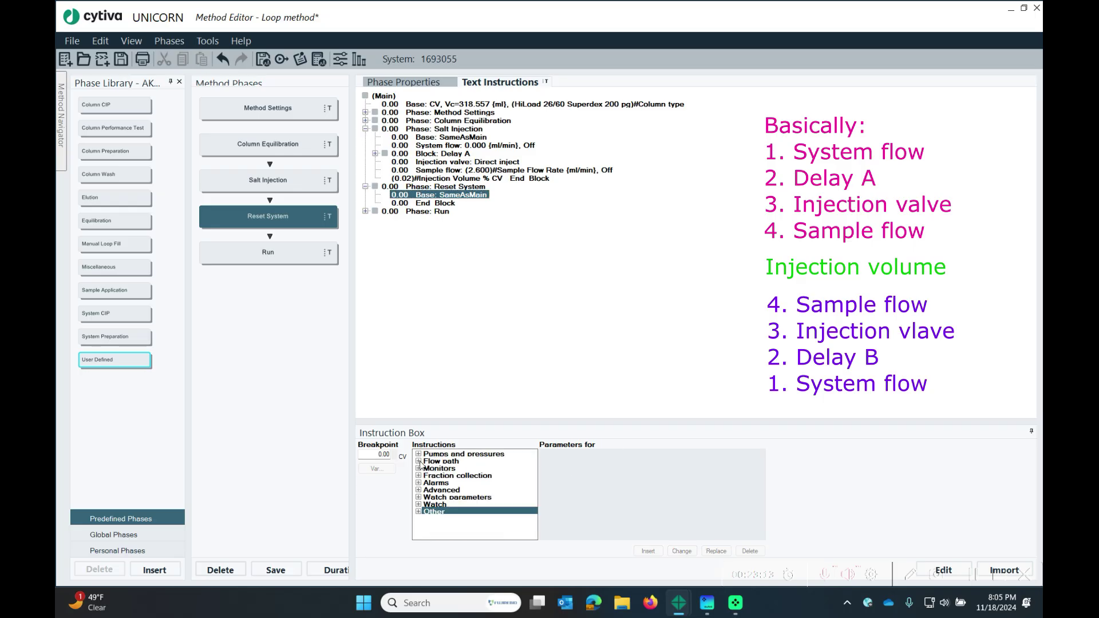
{"action": "left_click", "coordinate": [419, 462]}
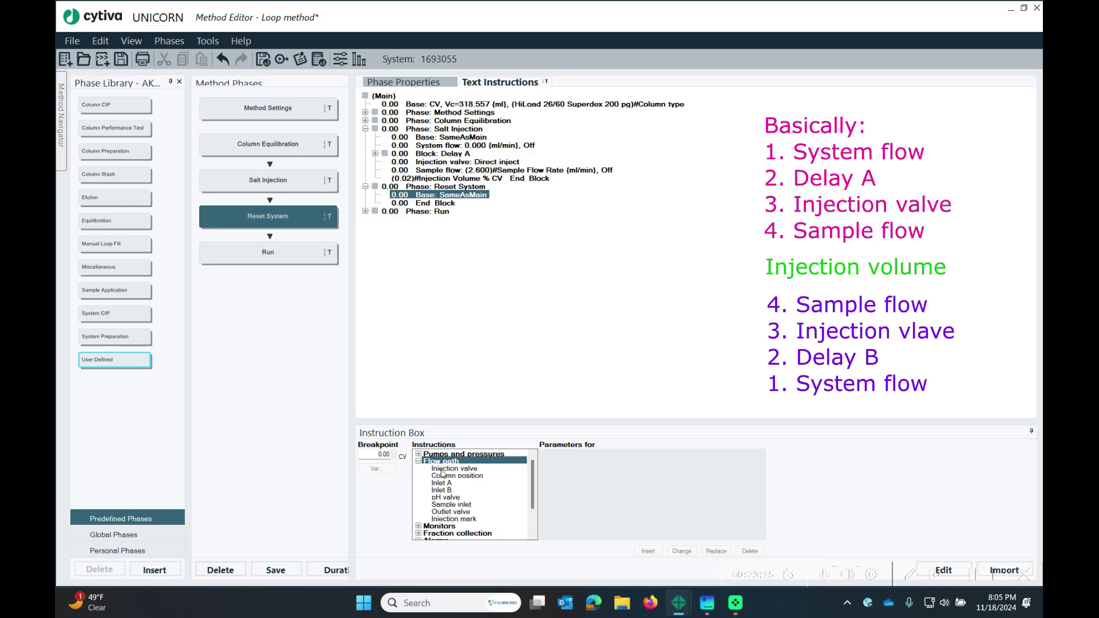
{"action": "left_click", "coordinate": [418, 454]}
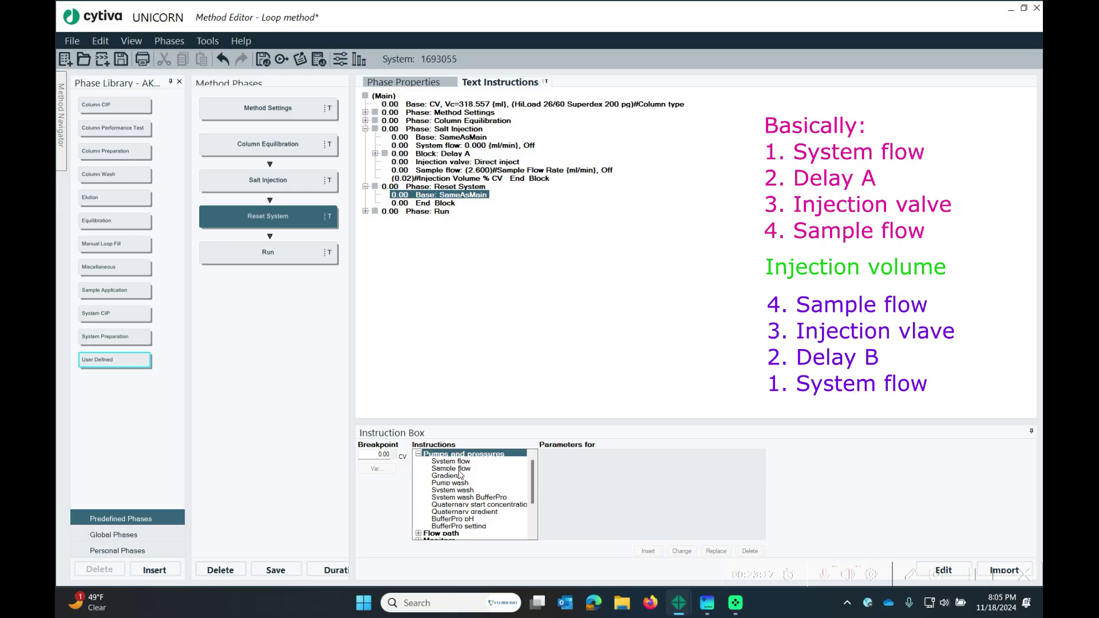
{"action": "left_click", "coordinate": [459, 469]}
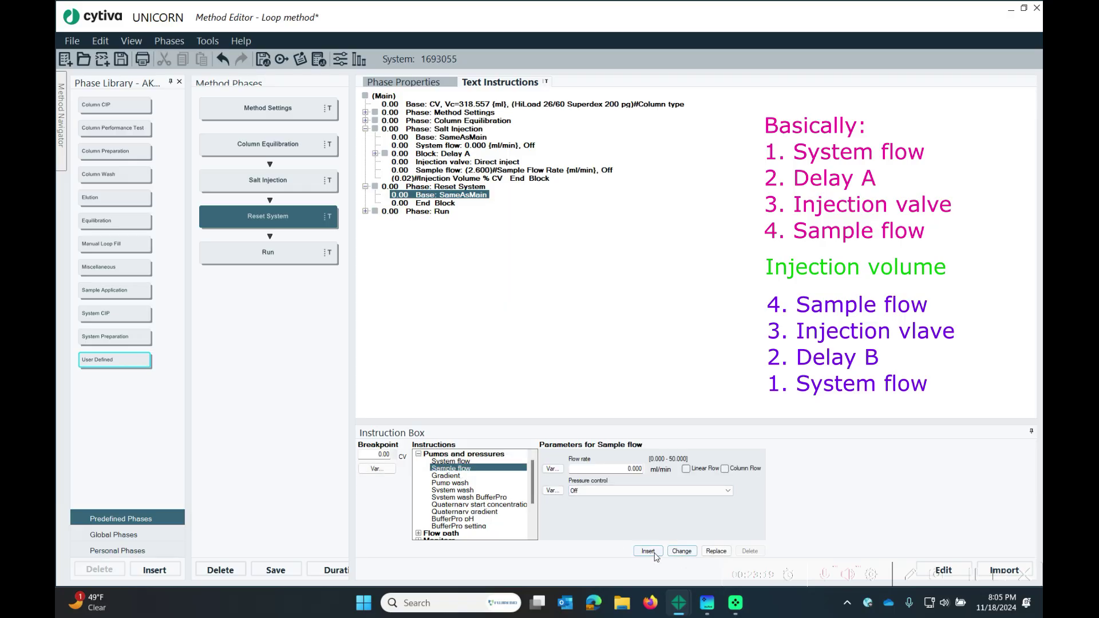
{"action": "left_click", "coordinate": [648, 551]}
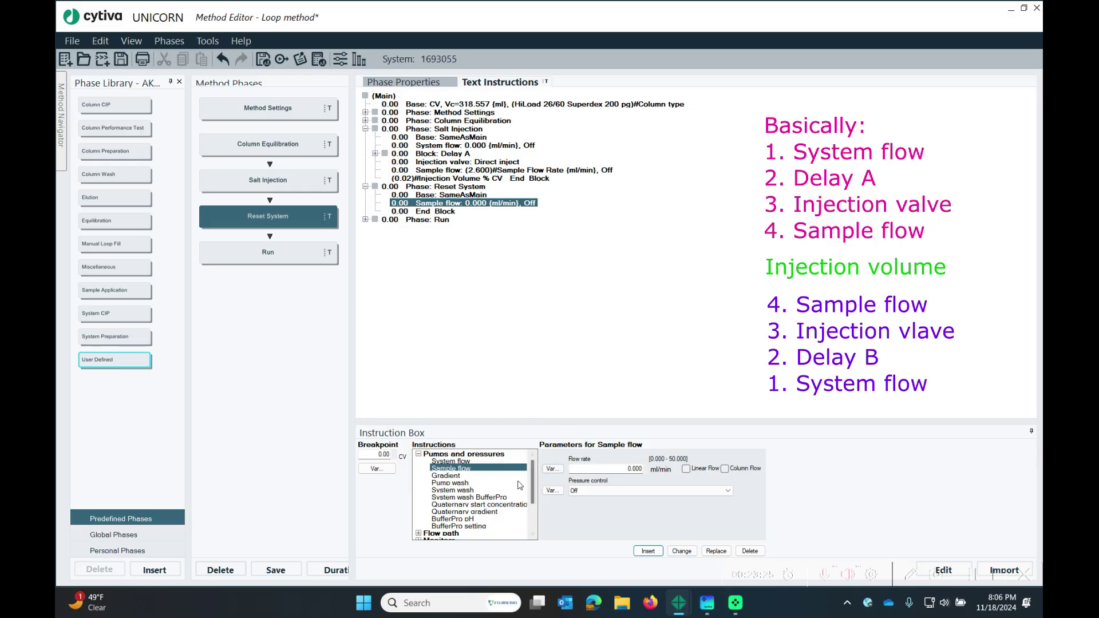
Step: Insert an Injection valve instruction set to Manual load after the Sample flow instruction in Reset System
{"action": "left_click", "coordinate": [424, 532]}
{"action": "left_click", "coordinate": [456, 476]}
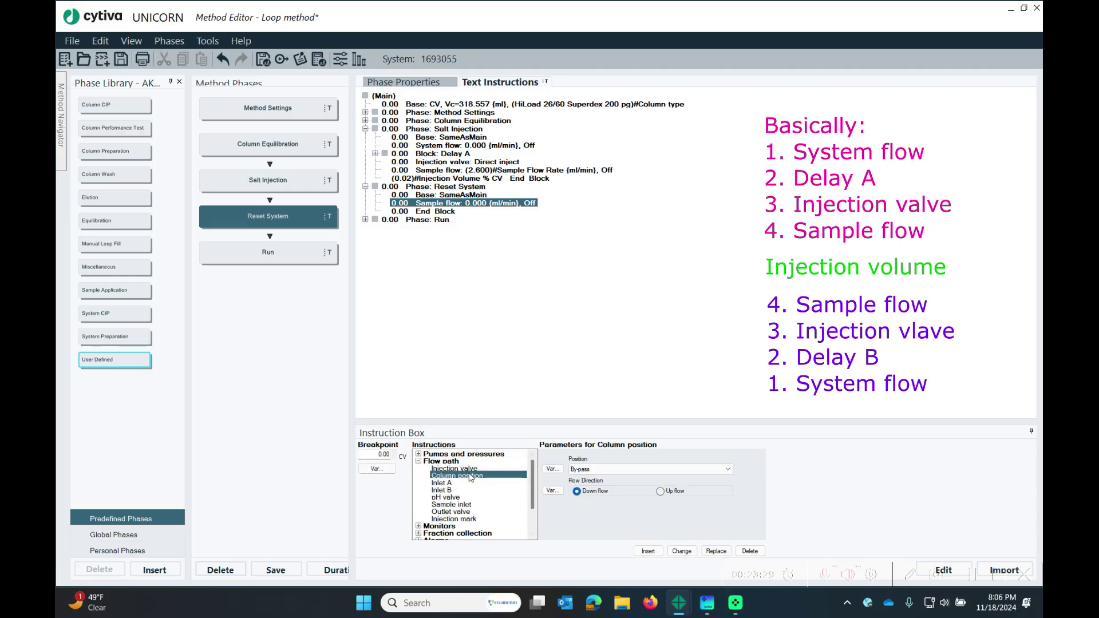
{"action": "left_click", "coordinate": [466, 468]}
{"action": "left_click", "coordinate": [622, 468]}
{"action": "left_click", "coordinate": [621, 469]}
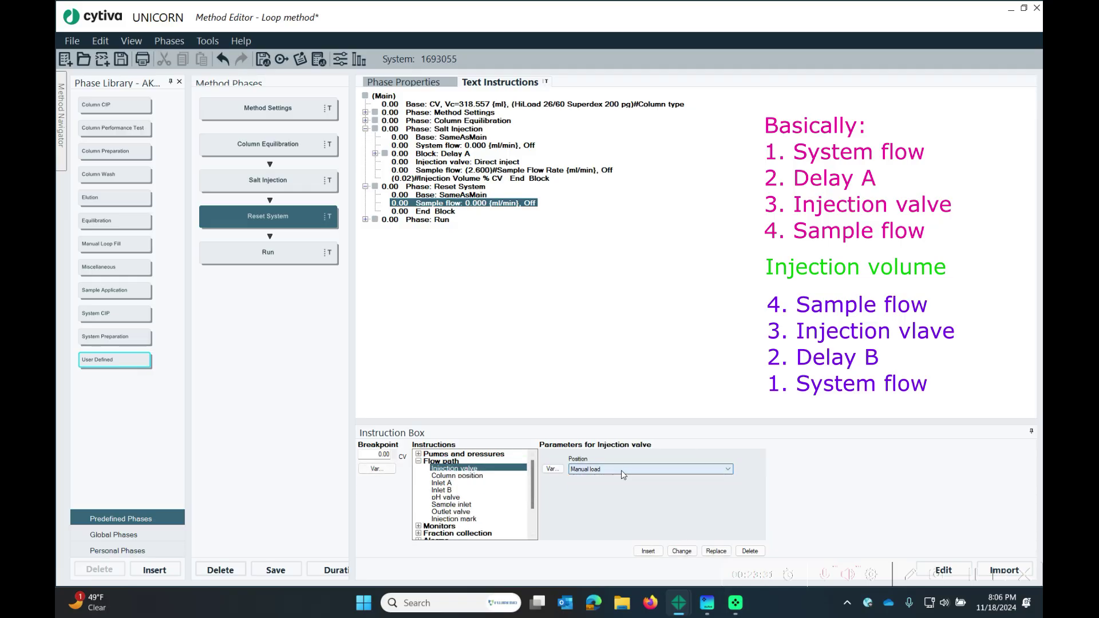
{"action": "left_click", "coordinate": [648, 551]}
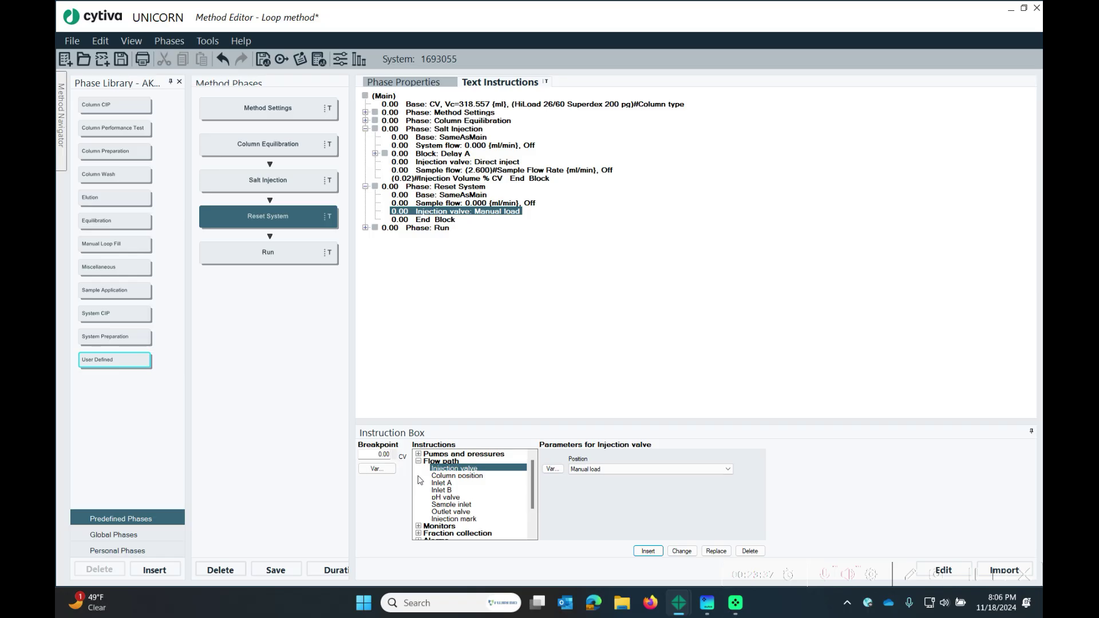
Step: Insert a block named Delay B after the Injection valve instruction in the Reset System phase
{"action": "left_click", "coordinate": [462, 204]}
{"action": "left_click", "coordinate": [464, 212]}
{"action": "left_click", "coordinate": [393, 180]}
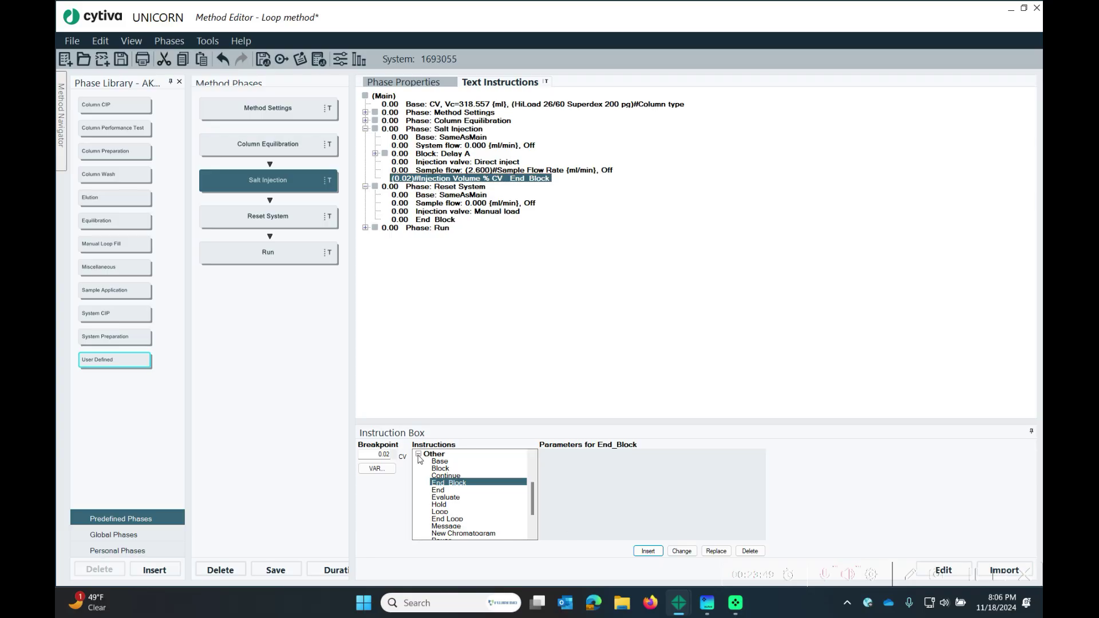
{"action": "left_click", "coordinate": [440, 468]}
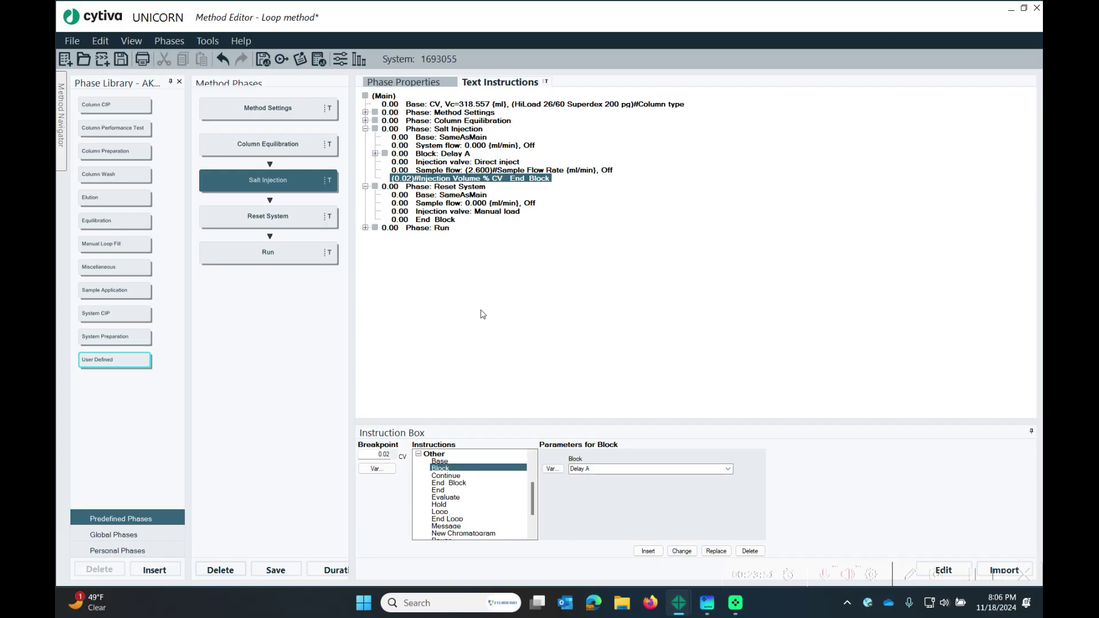
{"action": "left_click", "coordinate": [438, 219]}
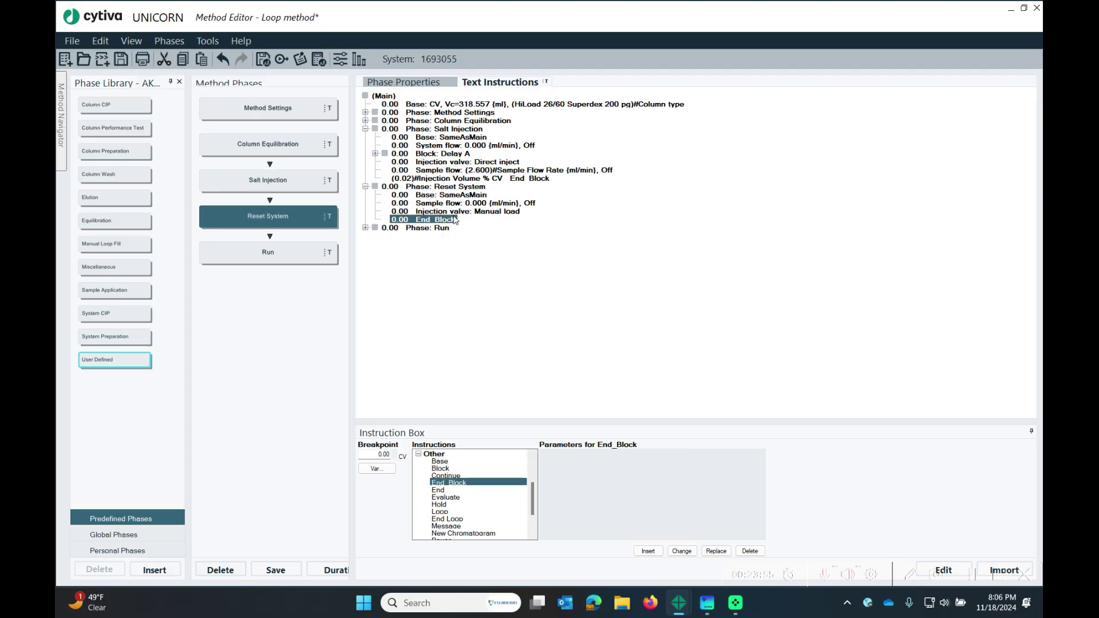
{"action": "left_click", "coordinate": [448, 469]}
{"action": "left_click", "coordinate": [618, 471]}
{"action": "left_click", "coordinate": [619, 472]}
{"action": "type", "text": "B"}
{"action": "left_click", "coordinate": [649, 551]}
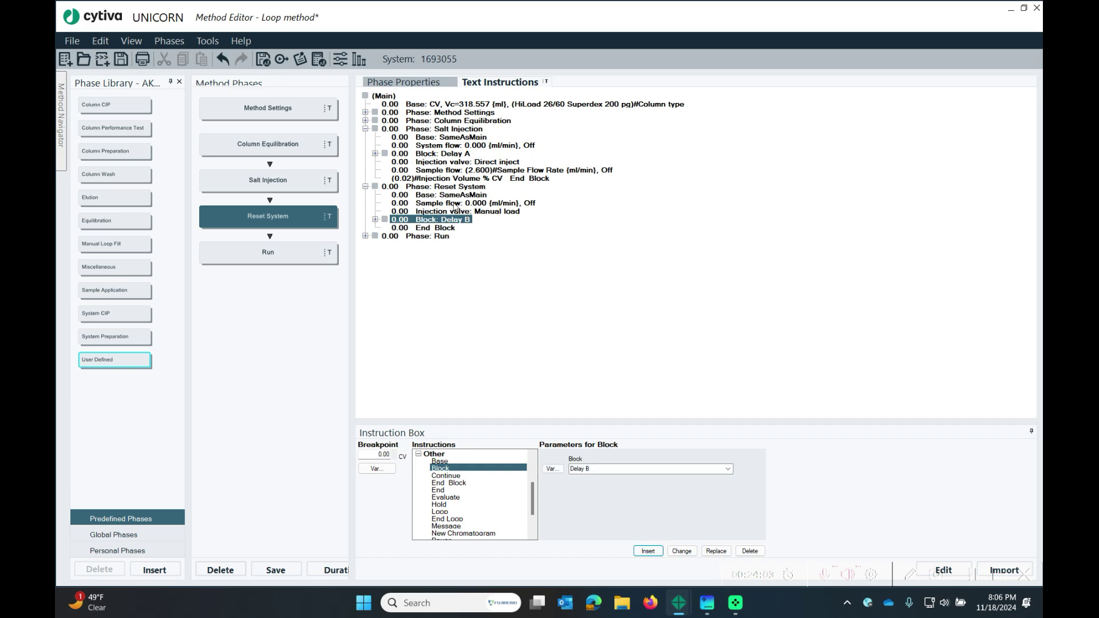
Step: Set the base of the Delay B block to Time and edit the breakpoint of its End_Block in minutes
{"action": "left_click", "coordinate": [695, 492]}
{"action": "left_click", "coordinate": [700, 507]}
{"action": "left_click", "coordinate": [681, 551]}
{"action": "left_click", "coordinate": [387, 454]}
{"action": "key", "text": "BackSpace"}
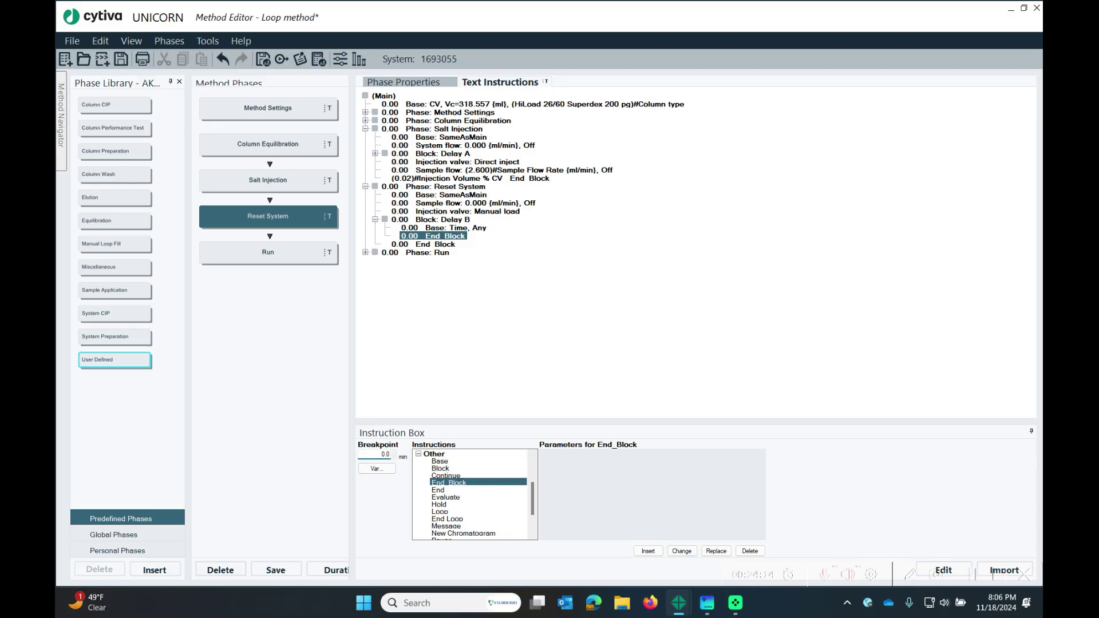
{"action": "key", "text": "Return"}
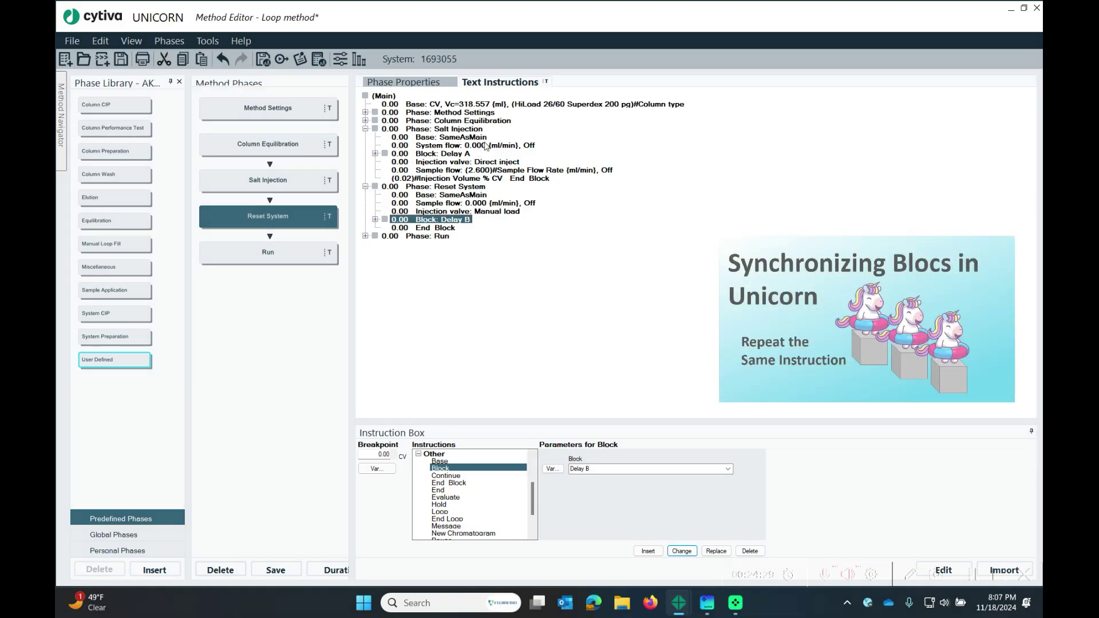
Step: Copy the Method Flow Rate block from Method Settings into Reset System after Delay B as an identical copy synchronized with the original
{"action": "left_click", "coordinate": [452, 112]}
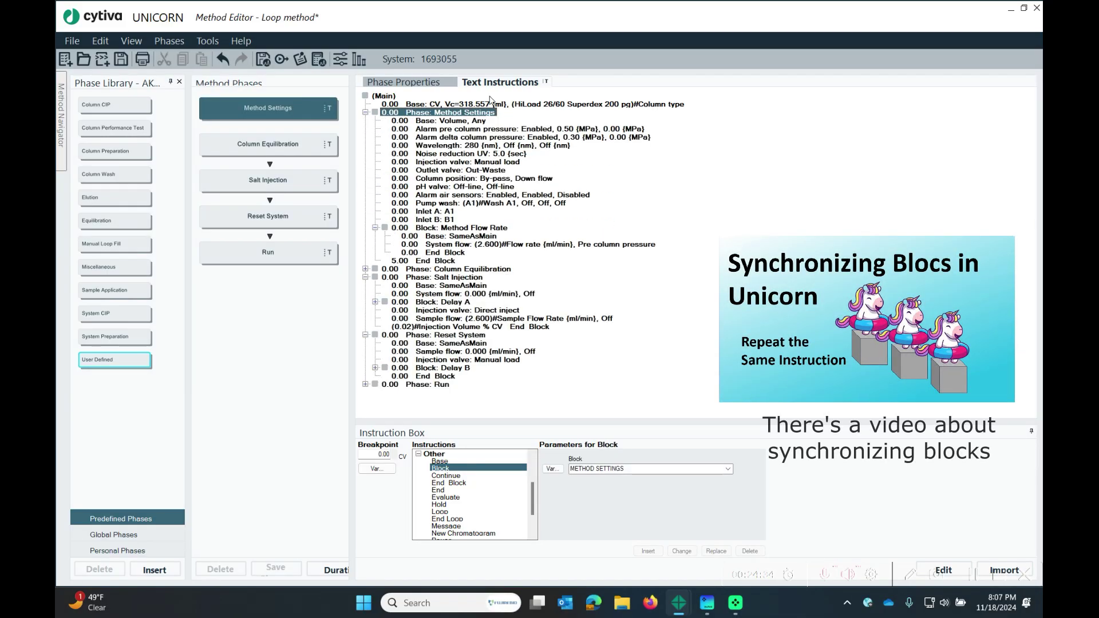
{"action": "double_click", "coordinate": [400, 228]}
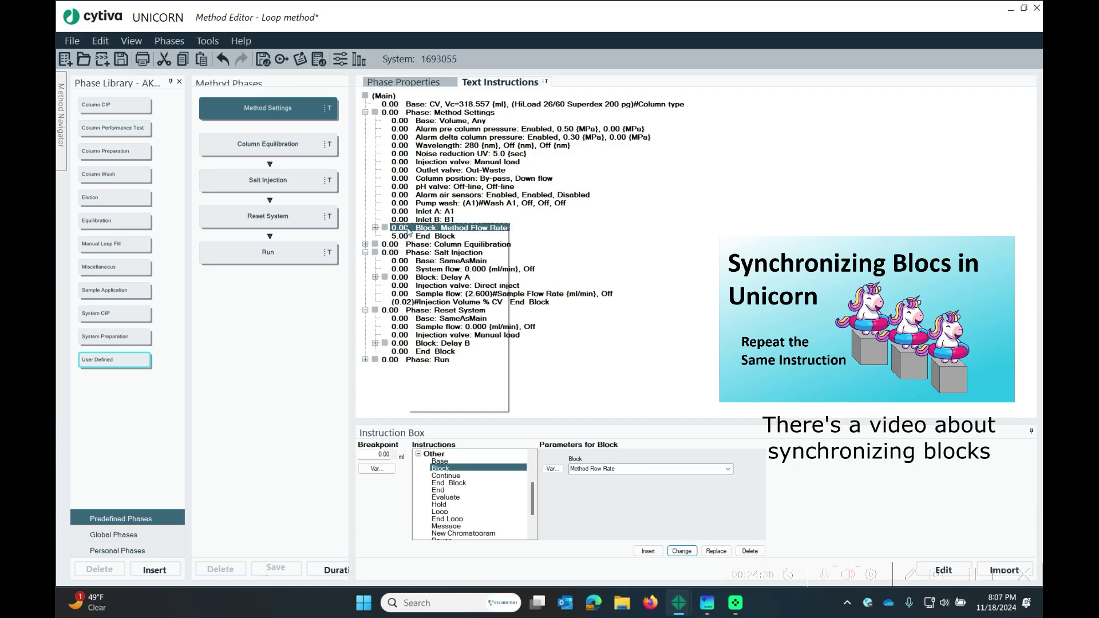
{"action": "left_click", "coordinate": [443, 253]}
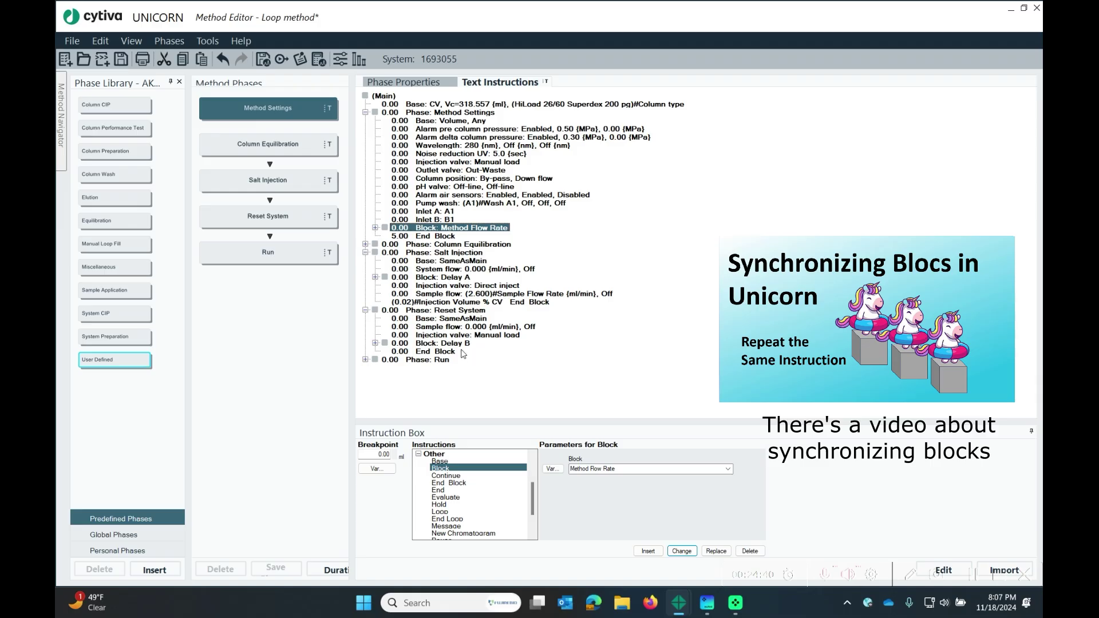
{"action": "left_click", "coordinate": [431, 352]}
{"action": "right_click", "coordinate": [431, 352]}
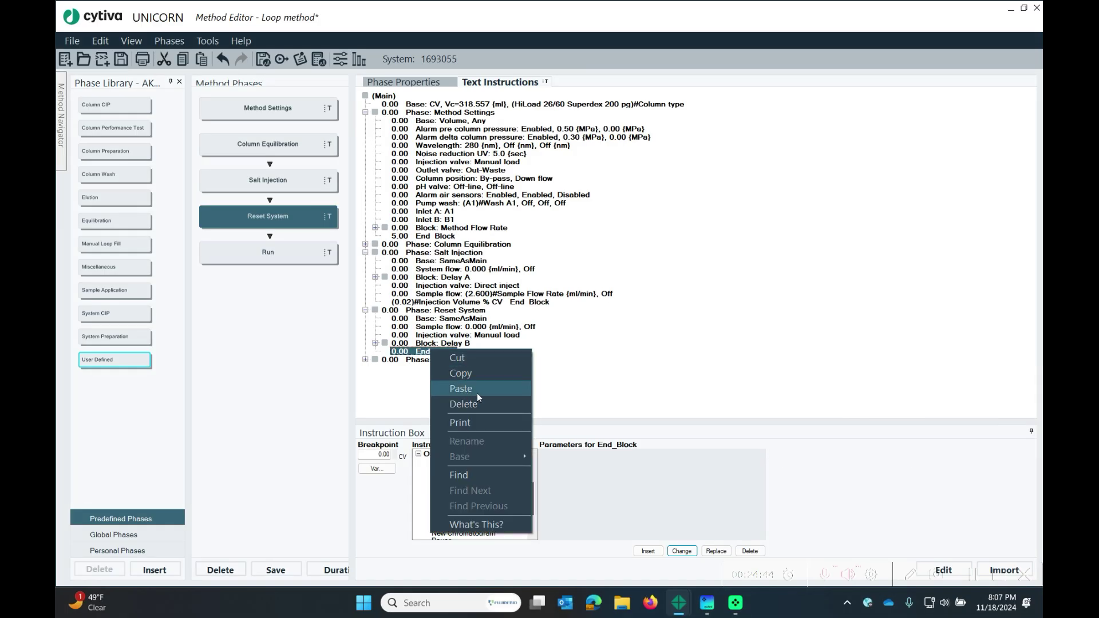
{"action": "left_click", "coordinate": [476, 388]}
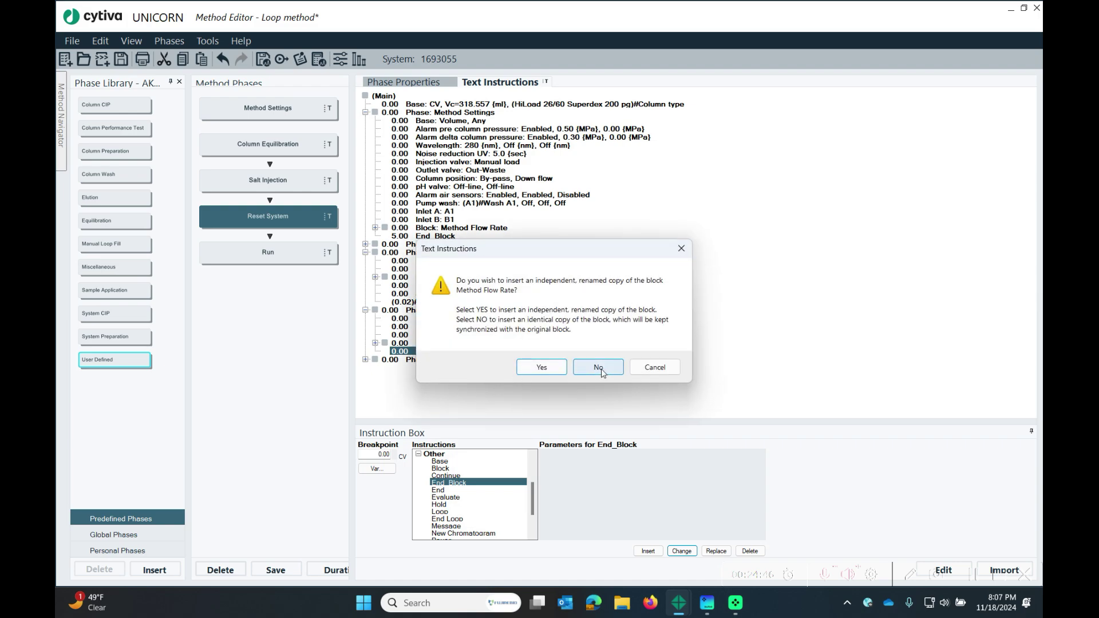
{"action": "left_click_drag", "start_coordinate": [519, 255], "coordinate": [651, 158]}
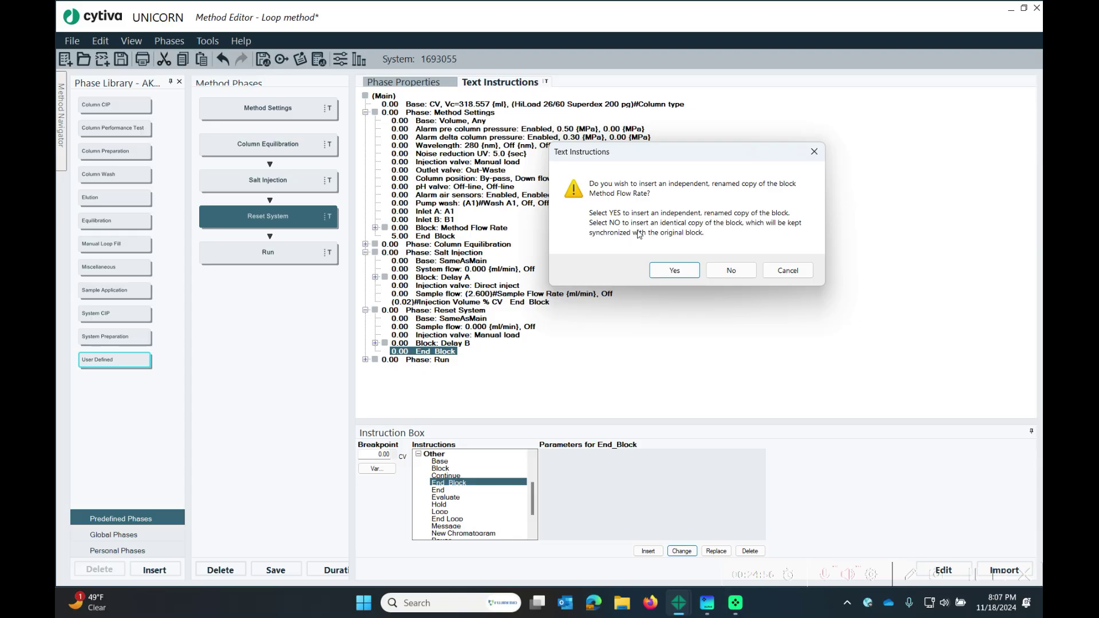
{"action": "left_click", "coordinate": [732, 271]}
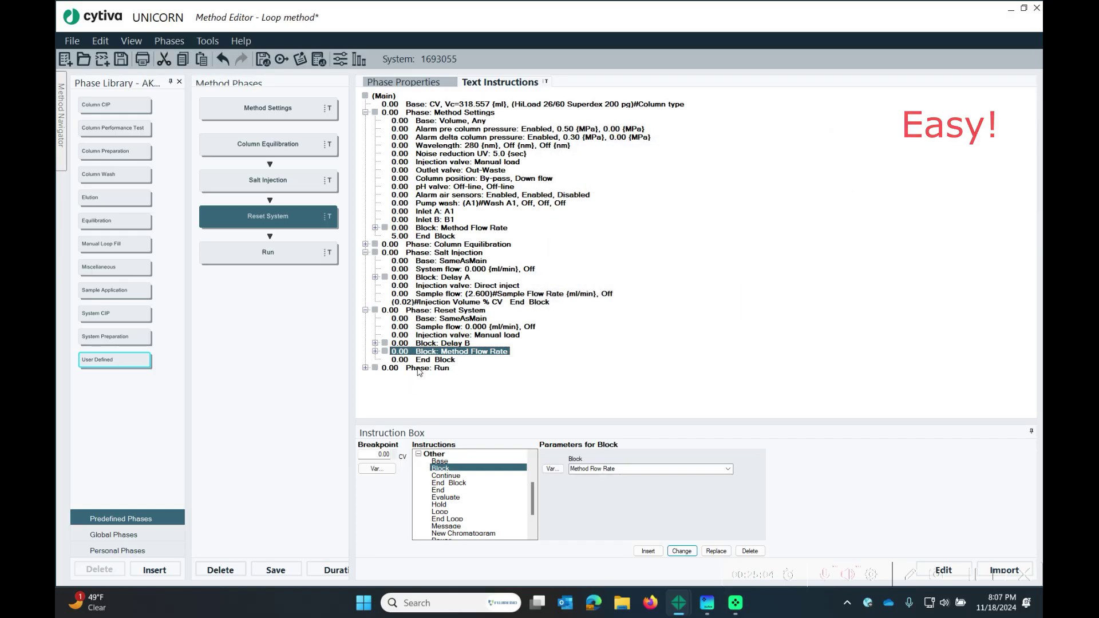
Step: Check the System flow instruction in the copied Method Flow Rate block and the End_Block of the Run phase
{"action": "key", "text": "Right"}
{"action": "left_click", "coordinate": [464, 369]}
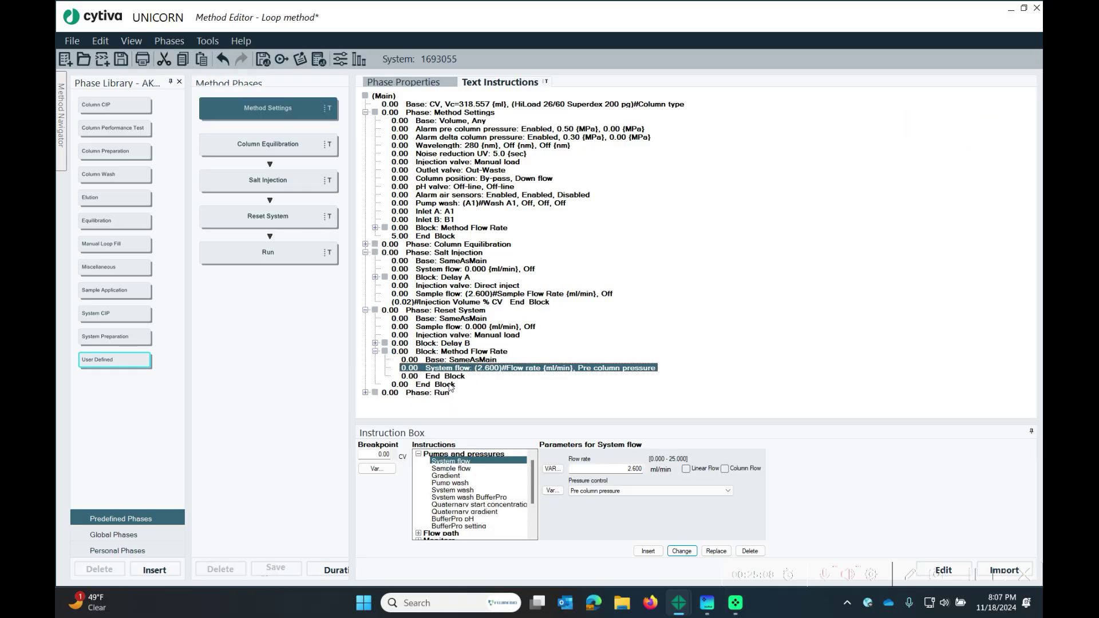
{"action": "left_click", "coordinate": [365, 393]}
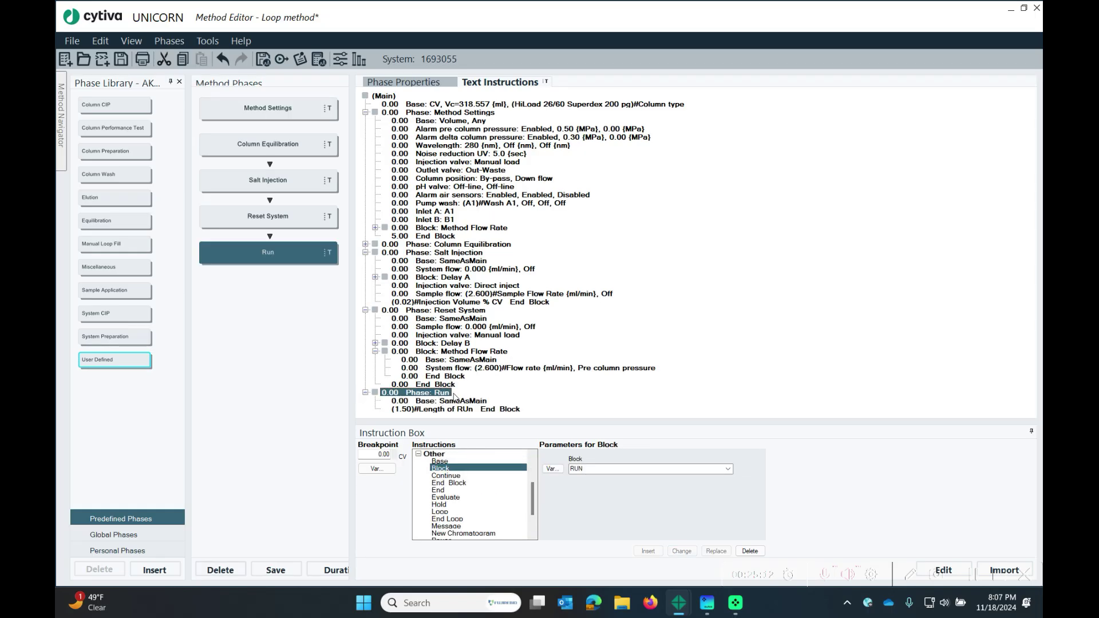
{"action": "left_click", "coordinate": [451, 408]}
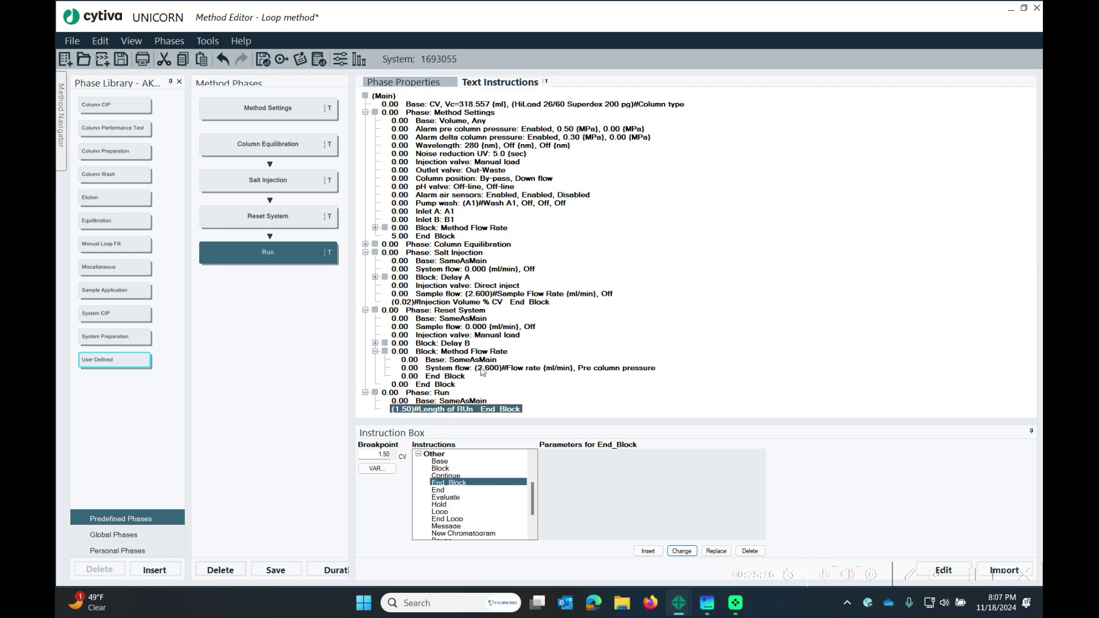
{"action": "left_click", "coordinate": [377, 353]}
{"action": "left_click", "coordinate": [365, 310]}
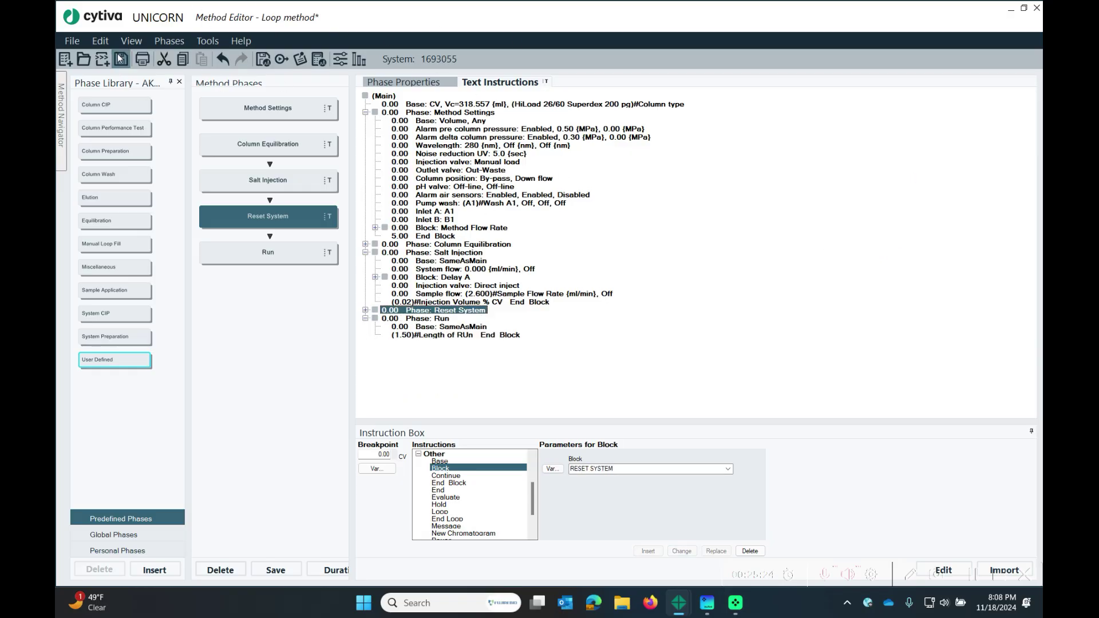
Step: Save the method under the new name Plate sample pump method
{"action": "left_click", "coordinate": [72, 40]}
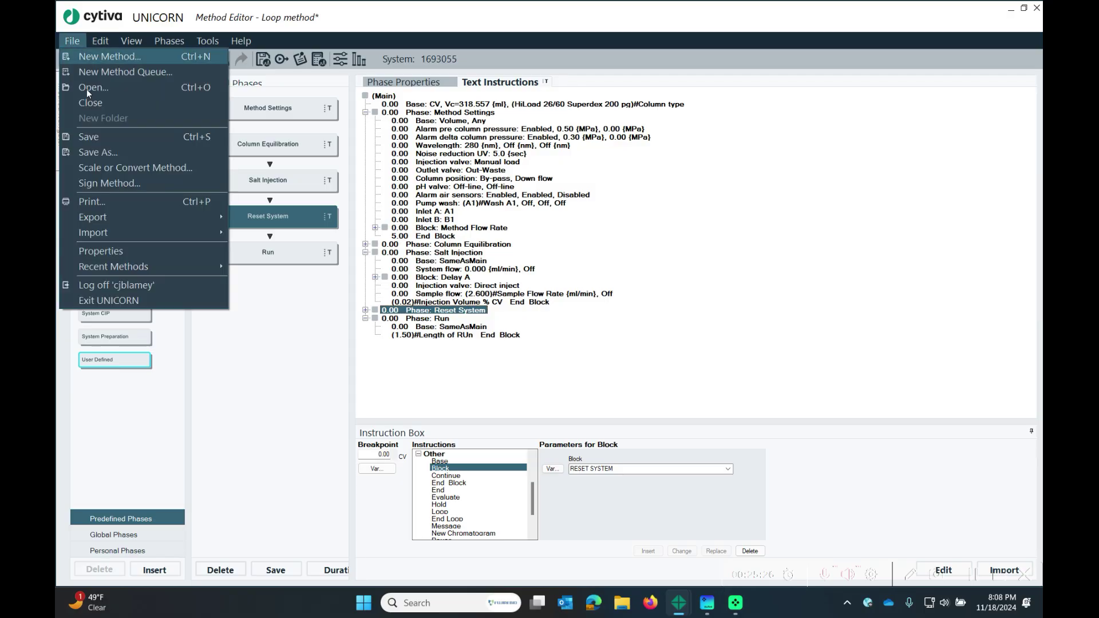
{"action": "left_click", "coordinate": [106, 154]}
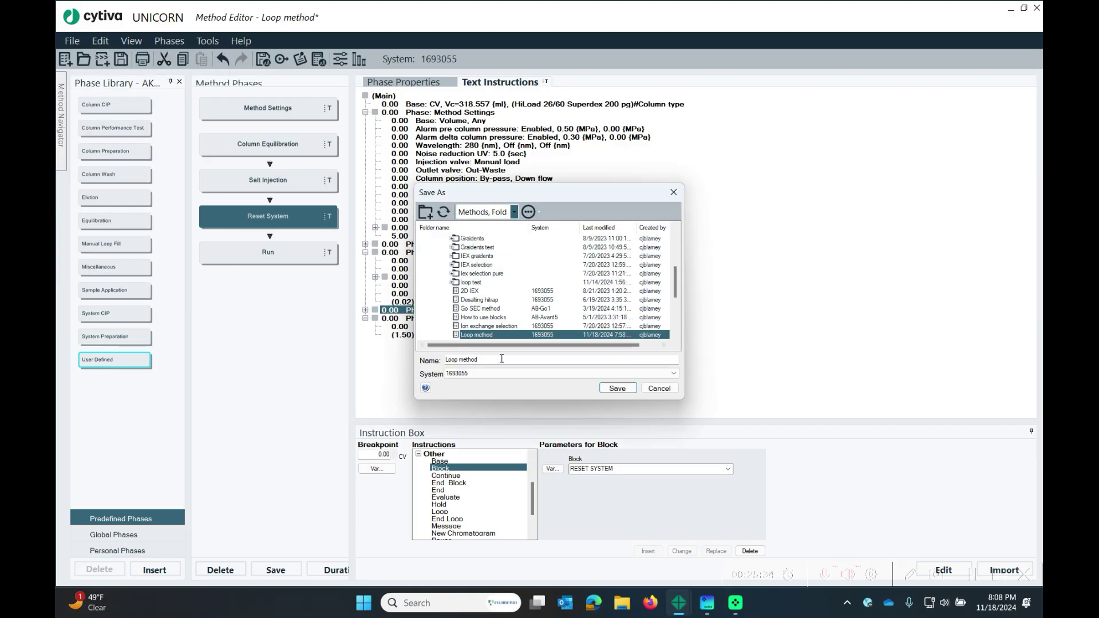
{"action": "type", "text": "Plate sample pump method"}
{"action": "left_click", "coordinate": [617, 388]}
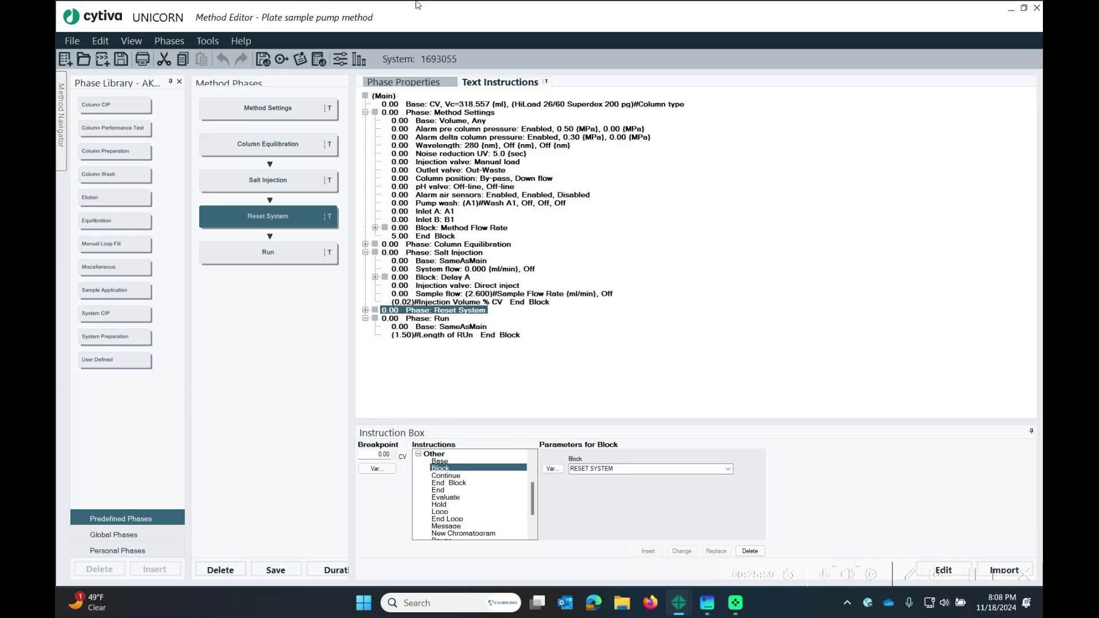
Step: Add Scouting to the start protocol items displayed at method start
{"action": "left_click", "coordinate": [263, 59]}
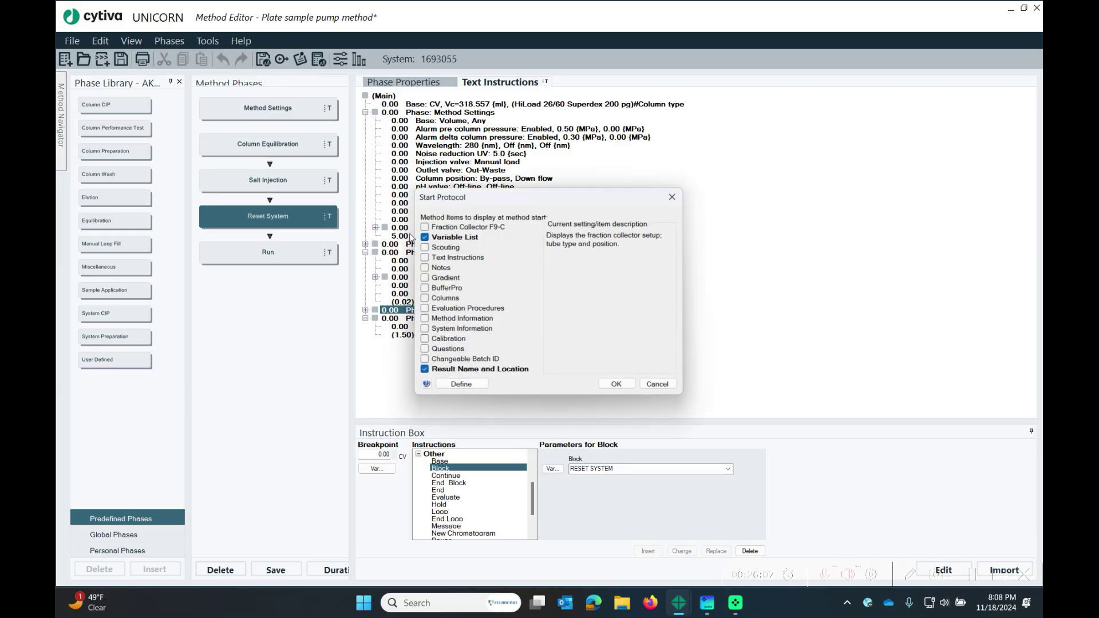
{"action": "left_click", "coordinate": [438, 225]}
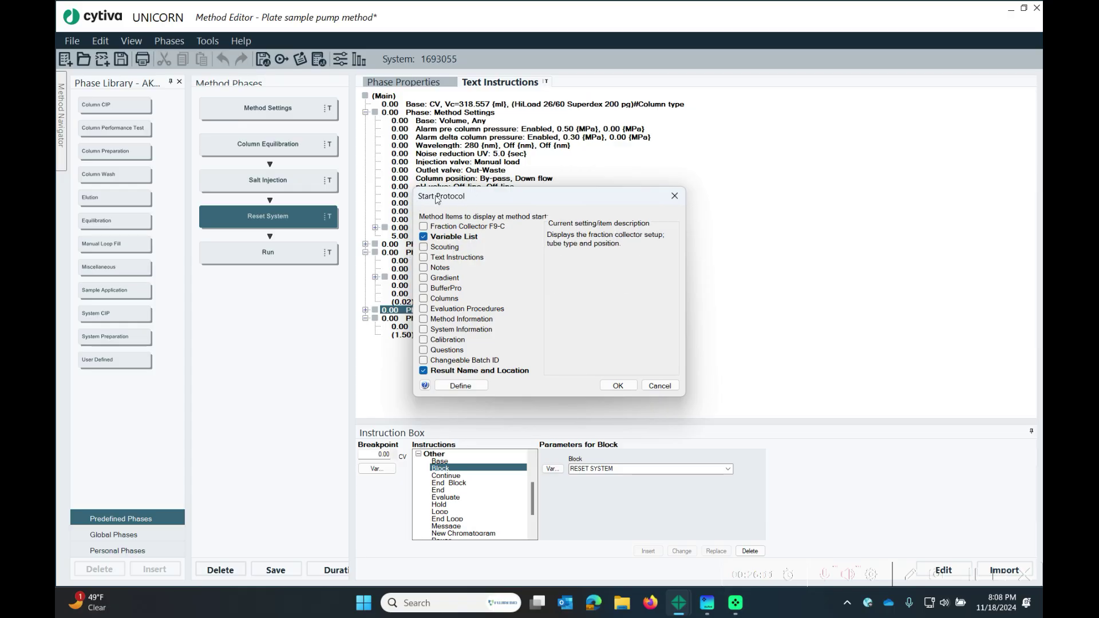
{"action": "left_click", "coordinate": [424, 247]}
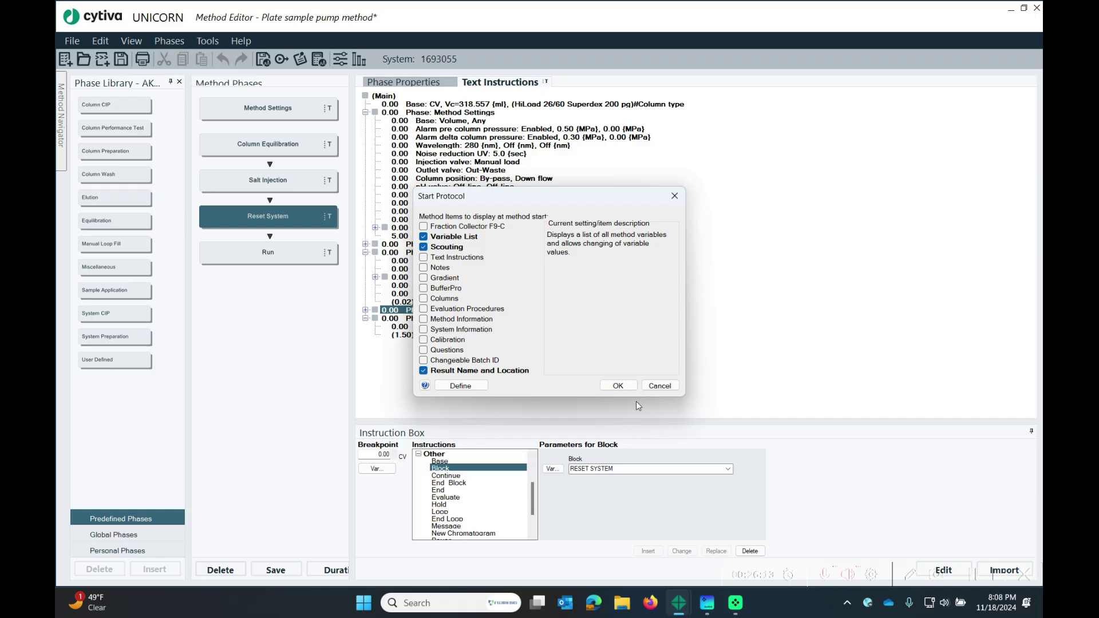
{"action": "left_click", "coordinate": [618, 386]}
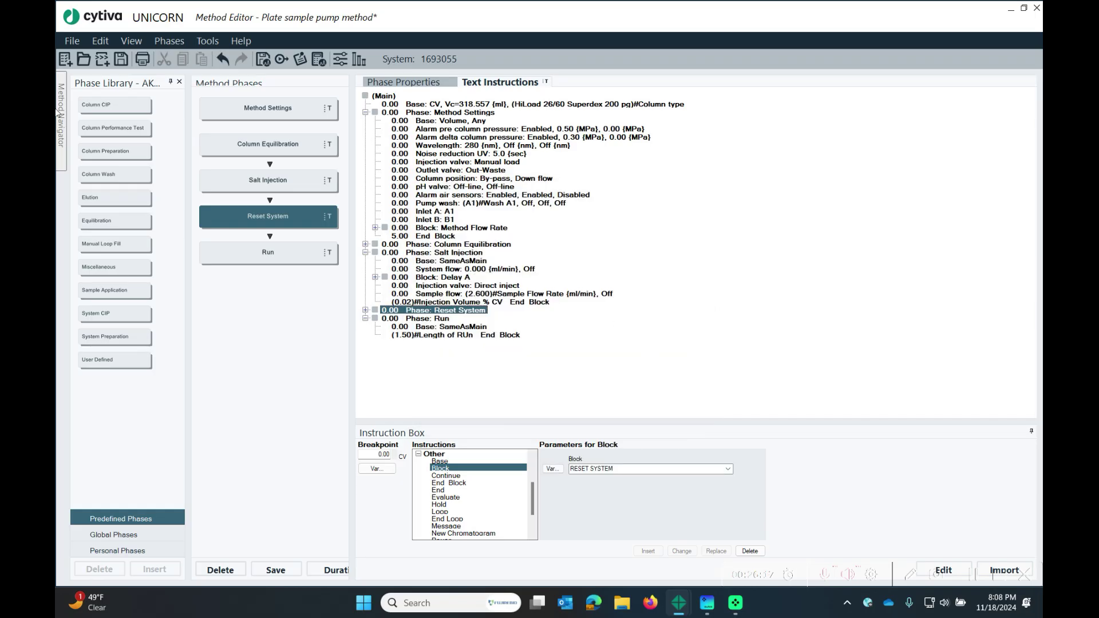
Step: Set up scouting with Column Position, Injection Volume % CV, Length of Equilibration and Length of RUn as the scouting variables
{"action": "left_click", "coordinate": [179, 81]}
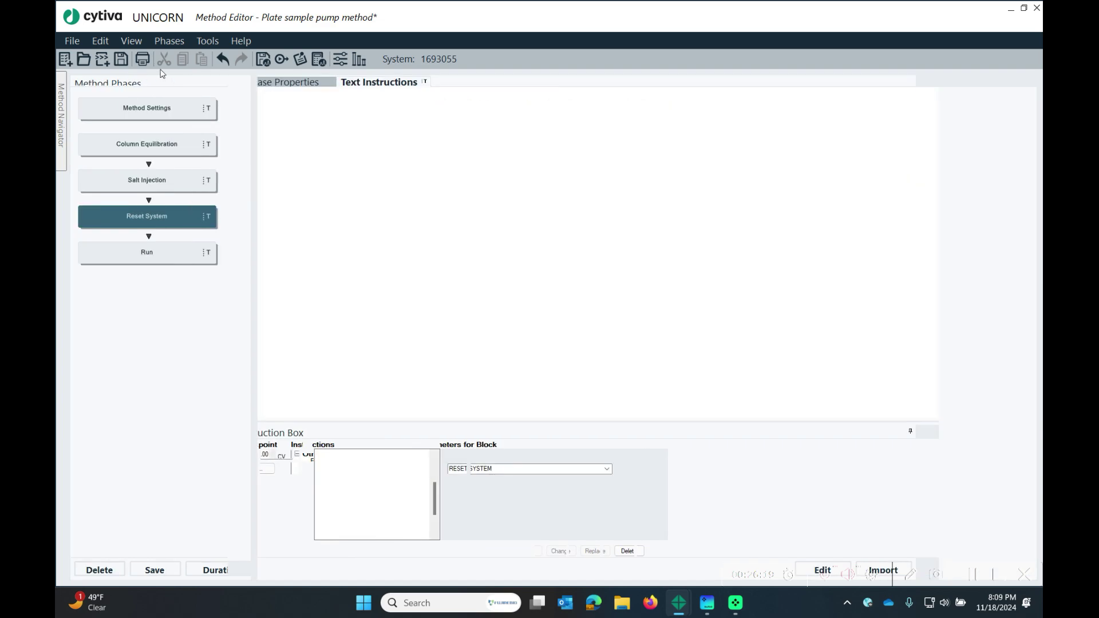
{"action": "left_click", "coordinate": [340, 59]}
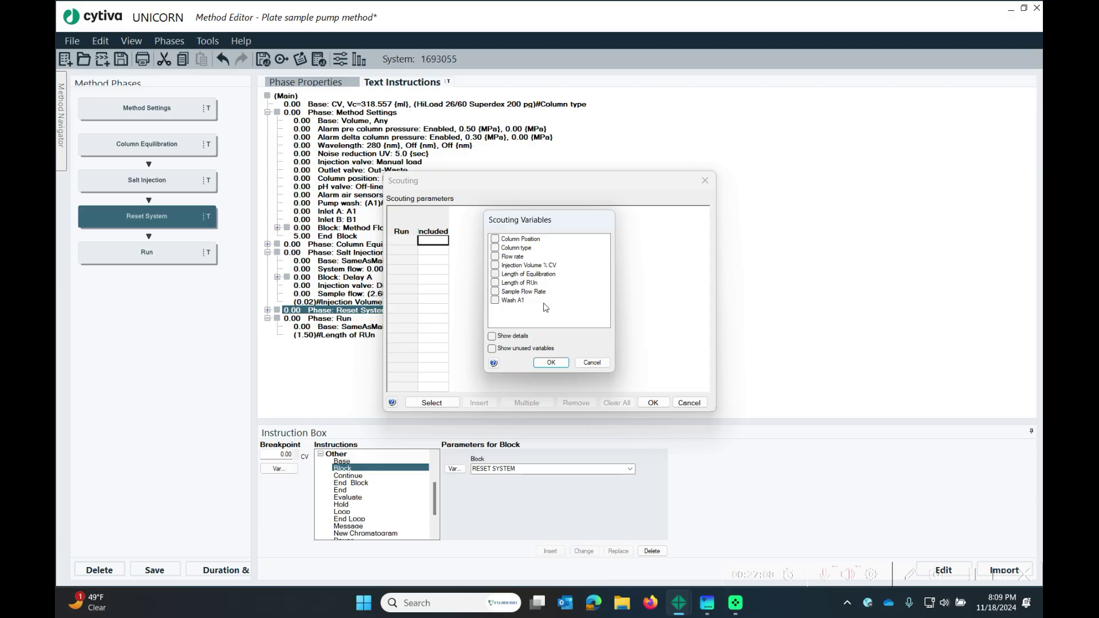
{"action": "left_click", "coordinate": [498, 274]}
{"action": "left_click", "coordinate": [495, 239]}
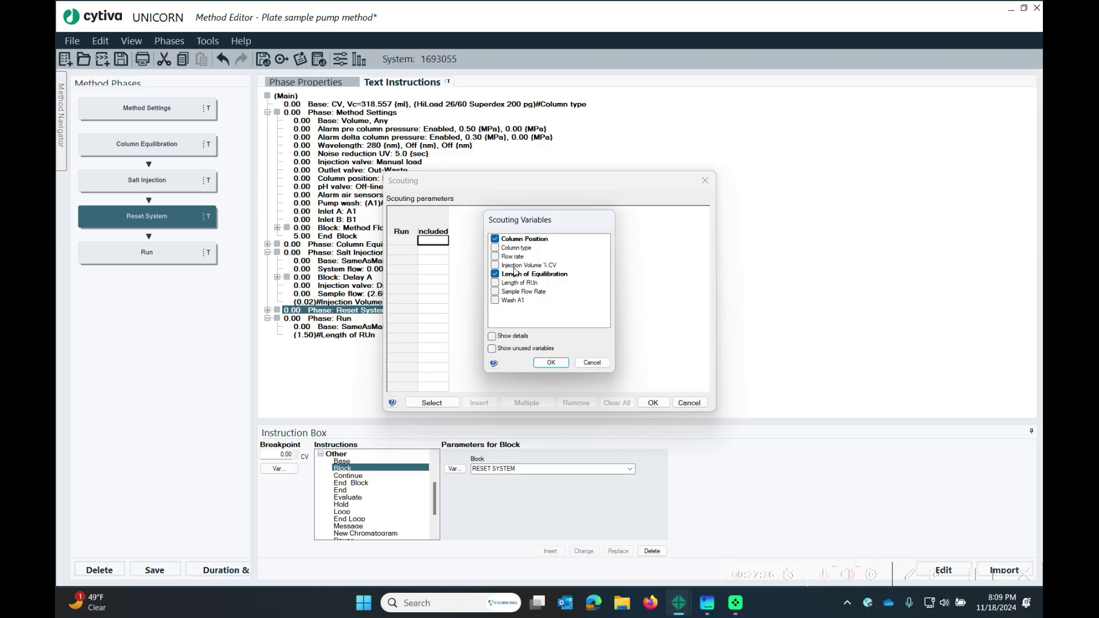
{"action": "left_click", "coordinate": [495, 266]}
{"action": "left_click", "coordinate": [496, 283]}
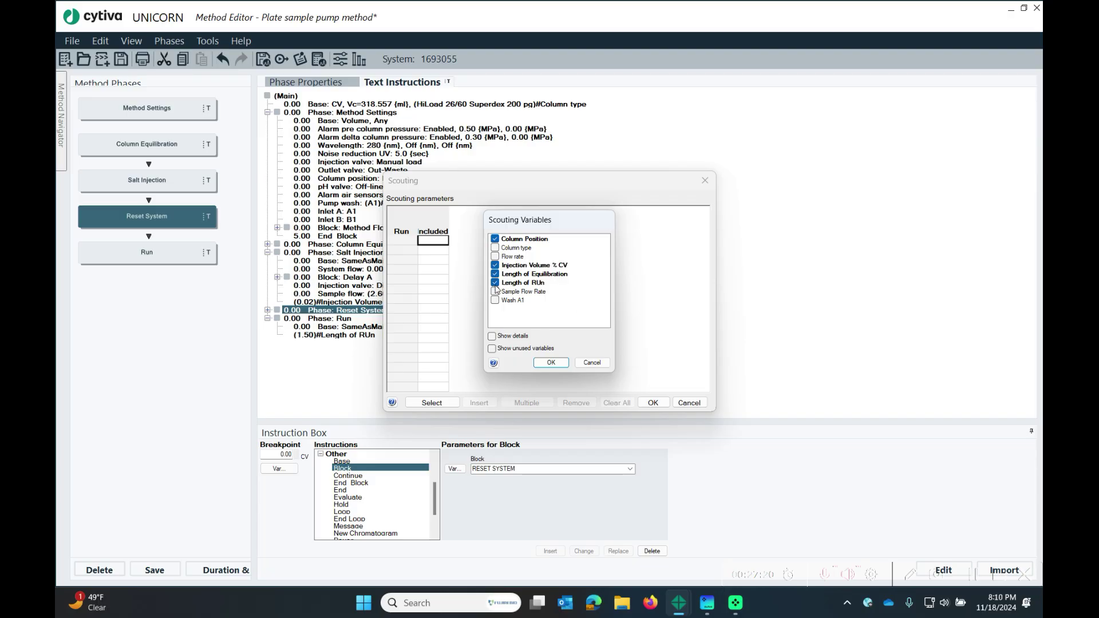
{"action": "left_click", "coordinate": [549, 362]}
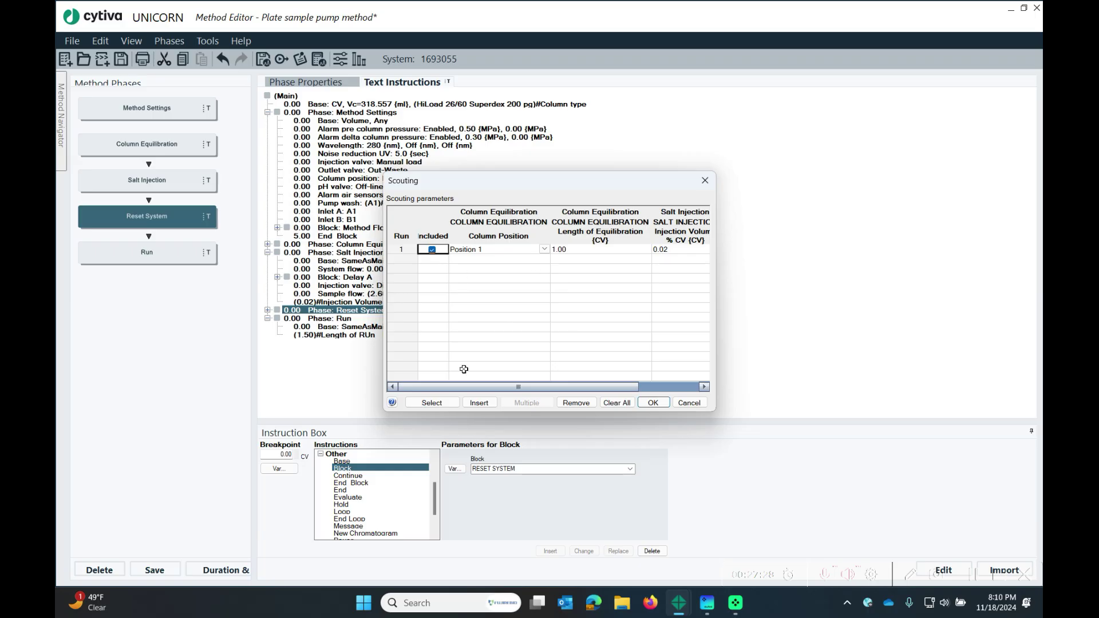
Step: Insert two more scouting runs and set the Length of Equilibration of runs 2 and 3 to 0.05 CV
{"action": "left_click", "coordinate": [481, 402]}
{"action": "left_click", "coordinate": [479, 403]}
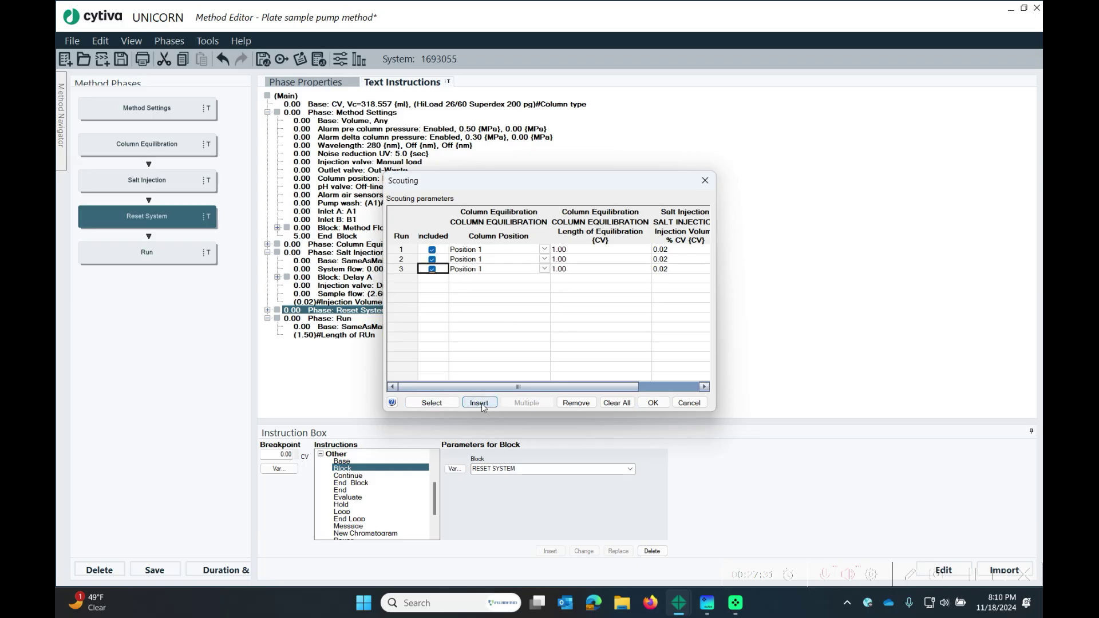
{"action": "left_click", "coordinate": [604, 250]}
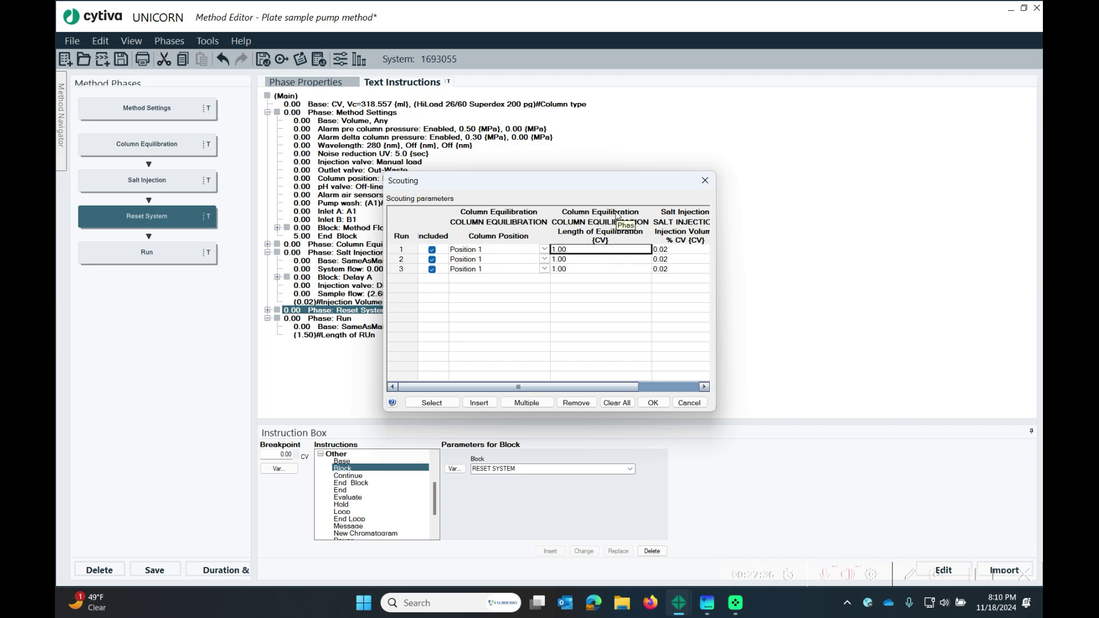
{"action": "left_click", "coordinate": [583, 261]}
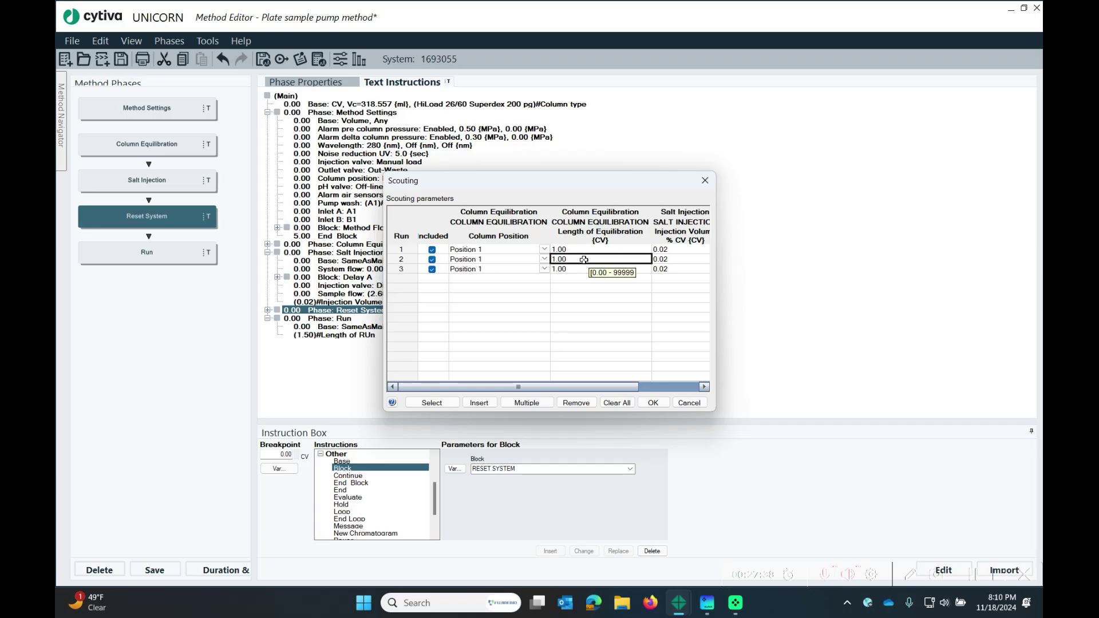
{"action": "type", "text": "0"}
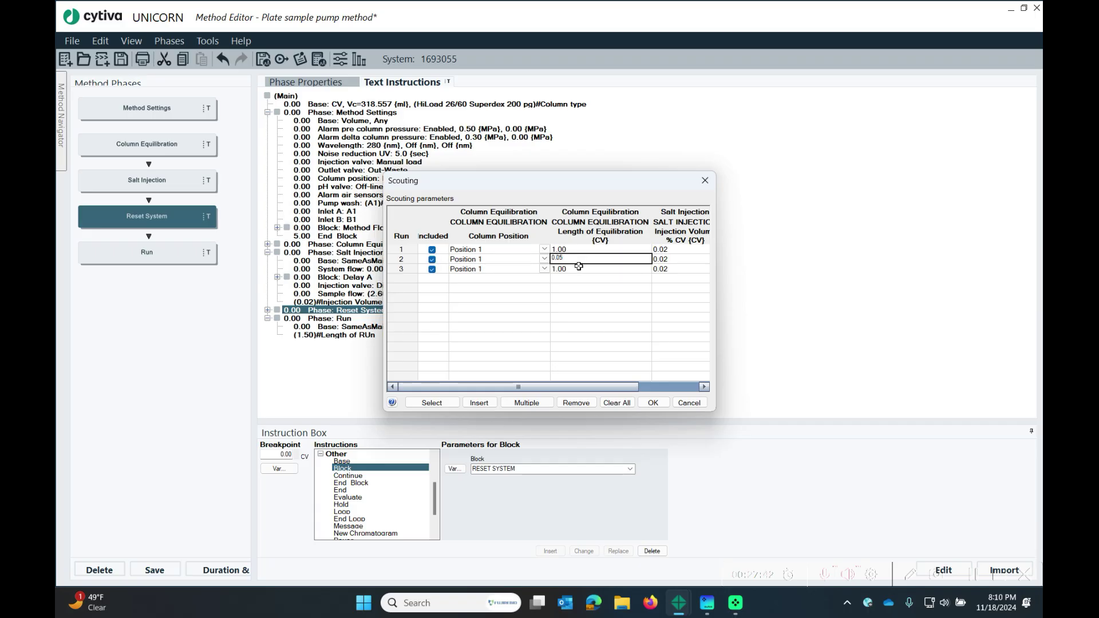
{"action": "left_click", "coordinate": [579, 267]}
{"action": "type", "text": "0"}
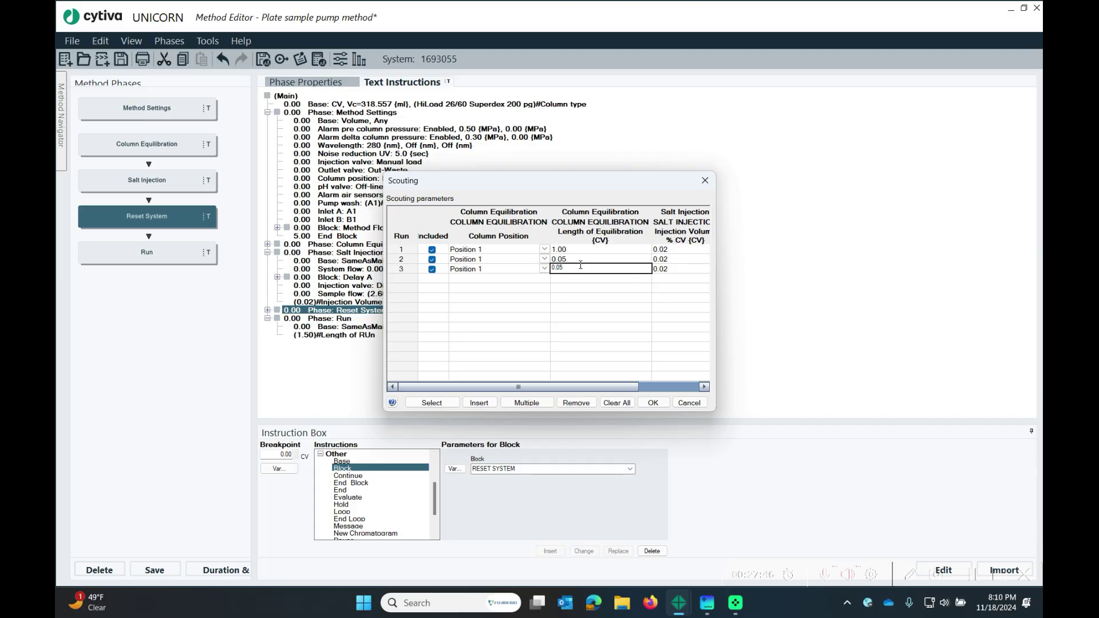
{"action": "type", "text": ".05"}
{"action": "left_click", "coordinate": [592, 290]}
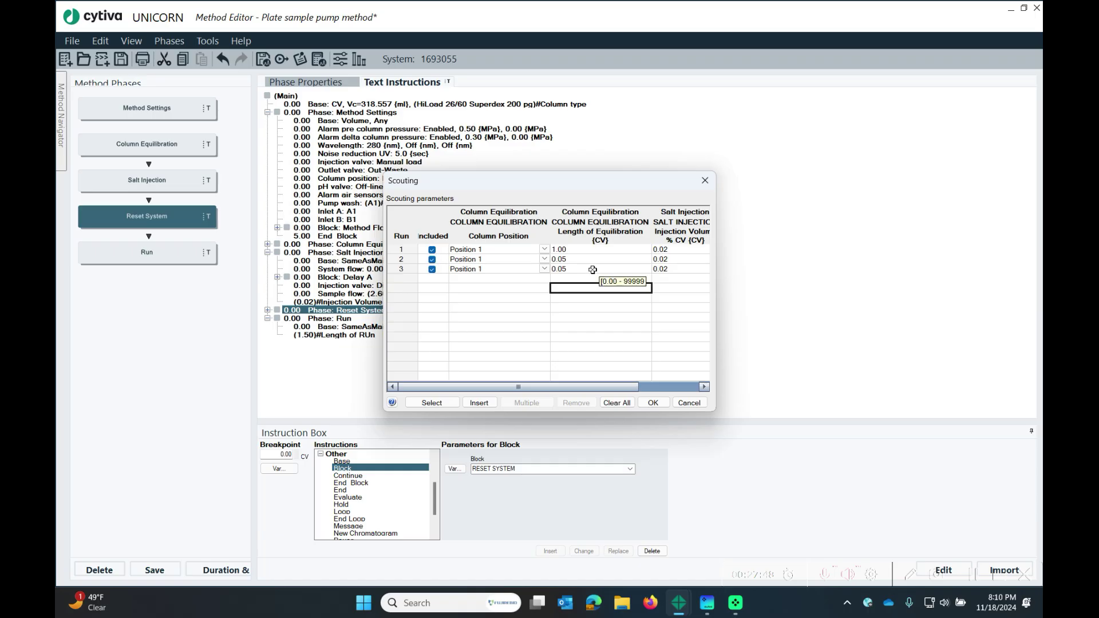
Step: Check the injection volume and run length of the three scouting runs, and accept the scouting table
{"action": "left_click", "coordinate": [675, 250]}
{"action": "left_click", "coordinate": [677, 260]}
{"action": "left_click", "coordinate": [678, 269]}
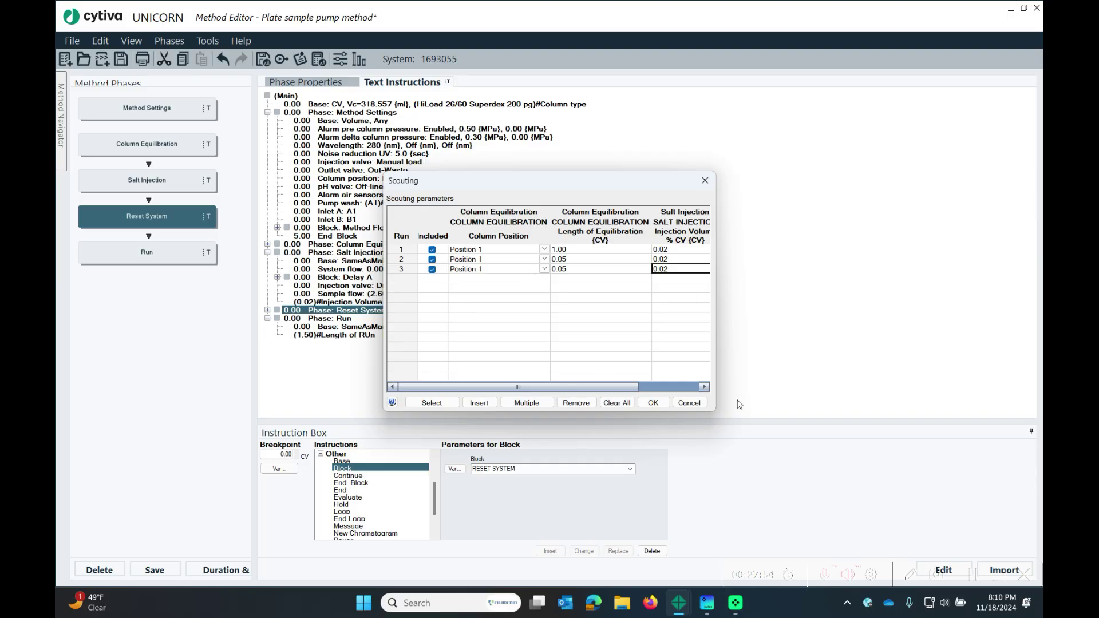
{"action": "left_click_drag", "start_coordinate": [634, 390], "coordinate": [695, 389]}
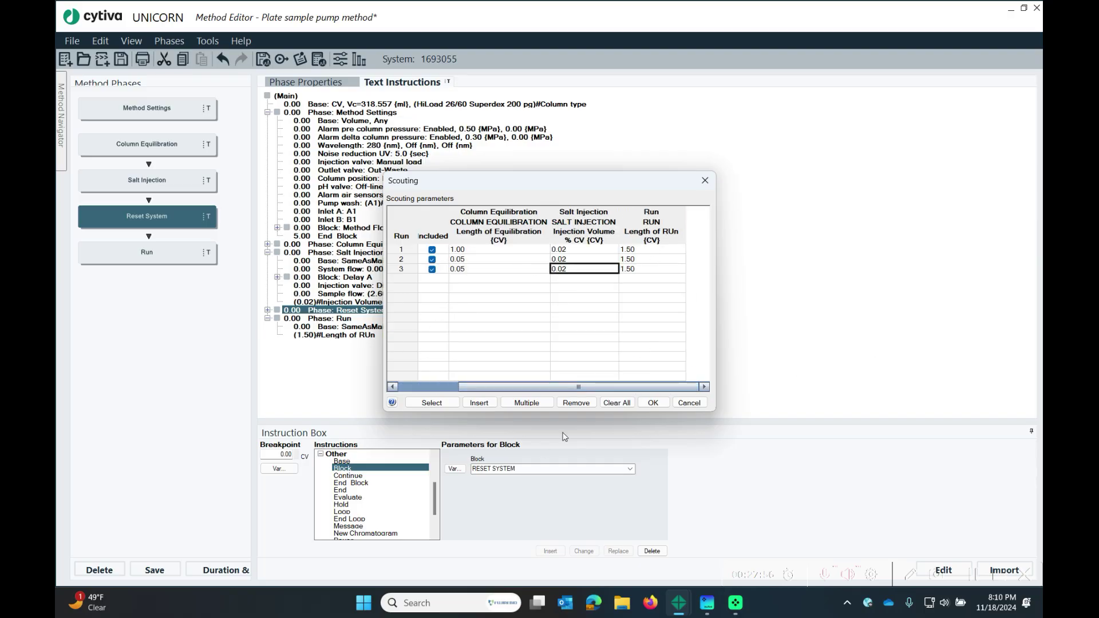
{"action": "left_click", "coordinate": [653, 403]}
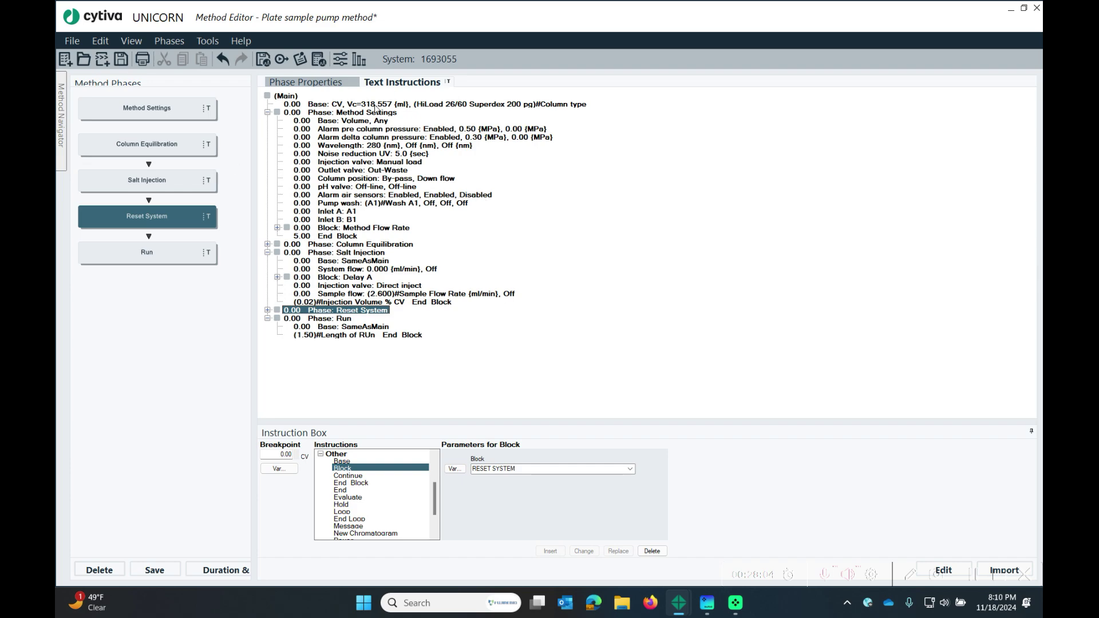
Step: Change the method's column type to HiPrep 16/60 Sephacryl S 200 HR and update both flow rates to the column default of 0.500 ml/min
{"action": "left_click", "coordinate": [437, 105]}
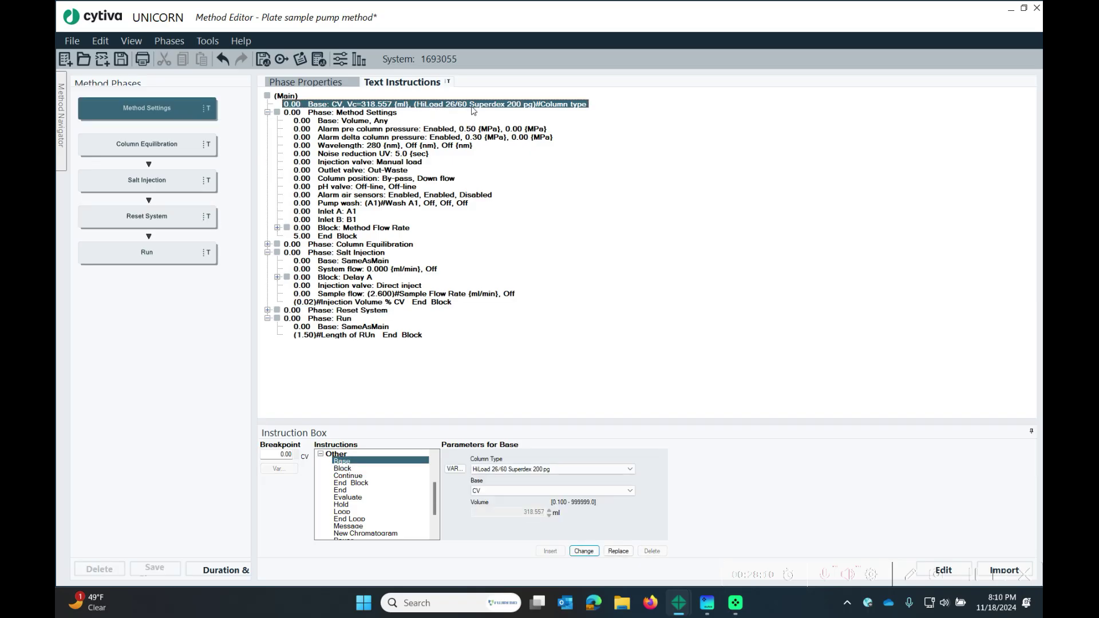
{"action": "left_click", "coordinate": [607, 469]}
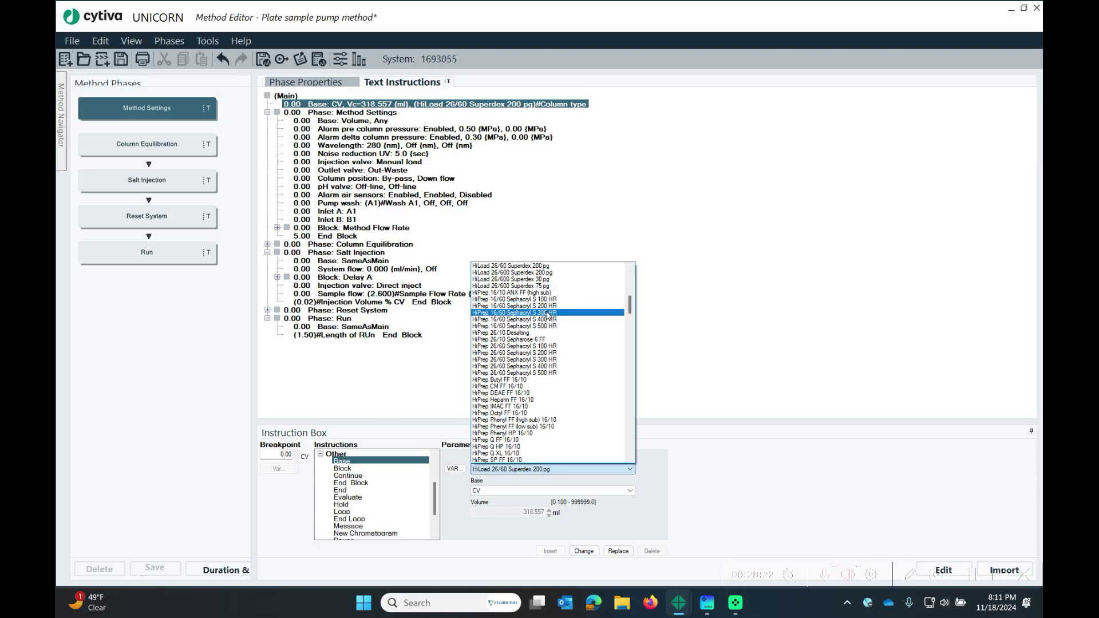
{"action": "left_click", "coordinate": [504, 308]}
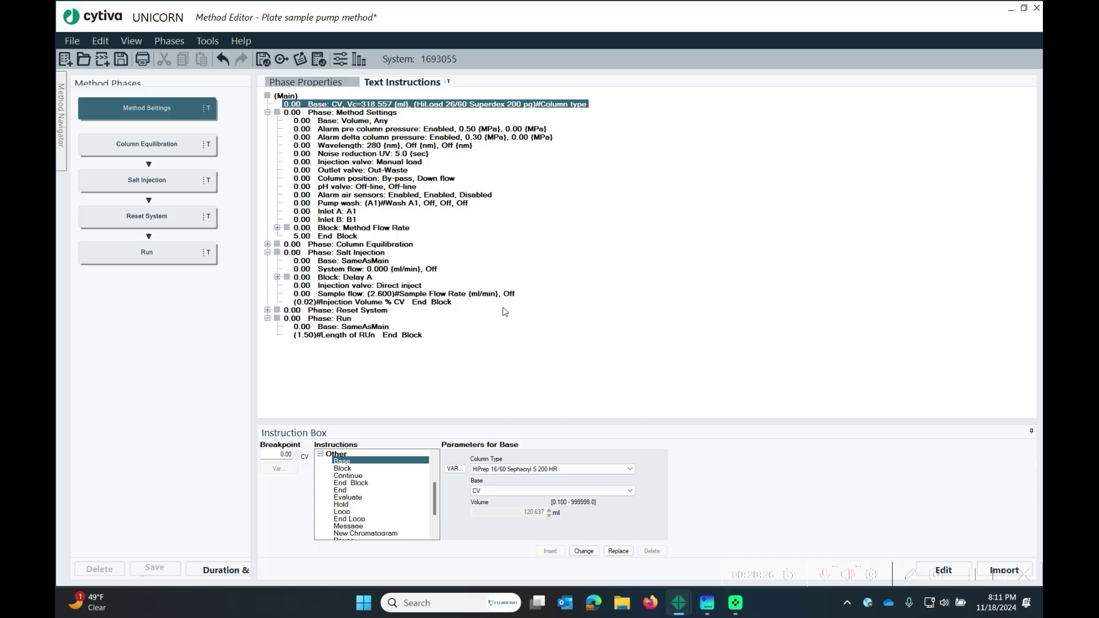
{"action": "left_click", "coordinate": [588, 552]}
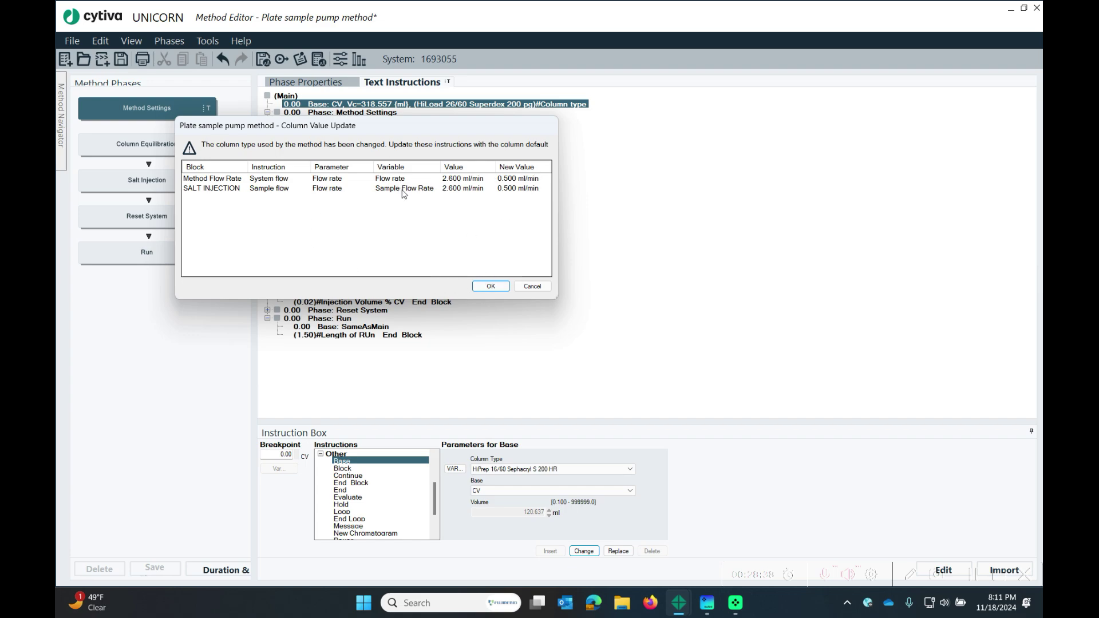
{"action": "left_click", "coordinate": [491, 286]}
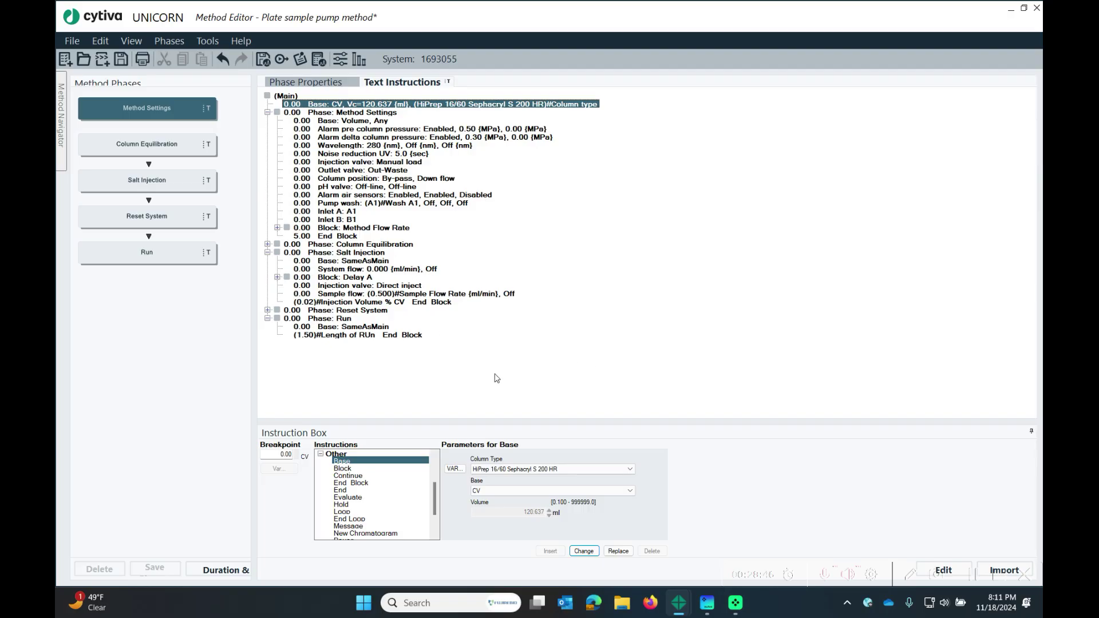
Step: Look through the column types and their parameters in Column Handling, and close it
{"action": "left_click", "coordinate": [218, 43]}
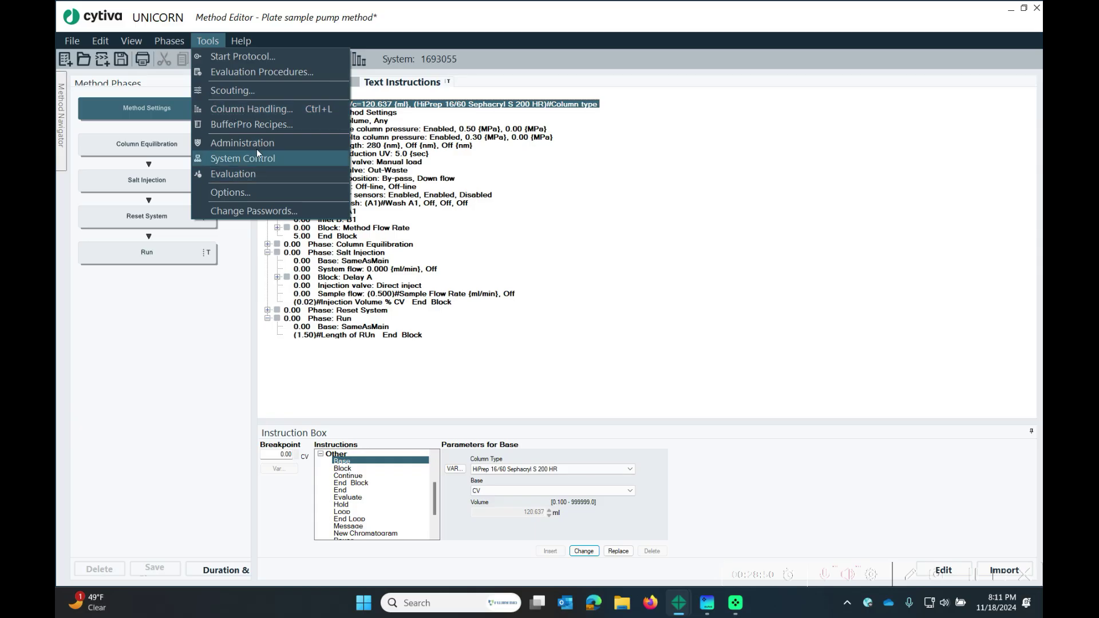
{"action": "left_click", "coordinate": [248, 111]}
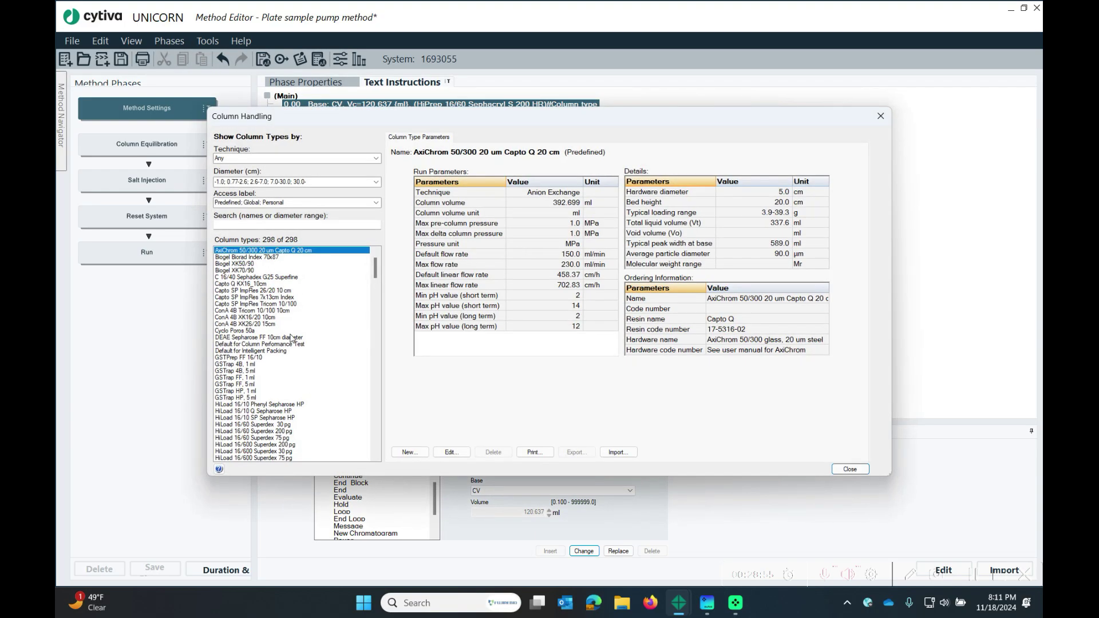
{"action": "left_click", "coordinate": [880, 116]}
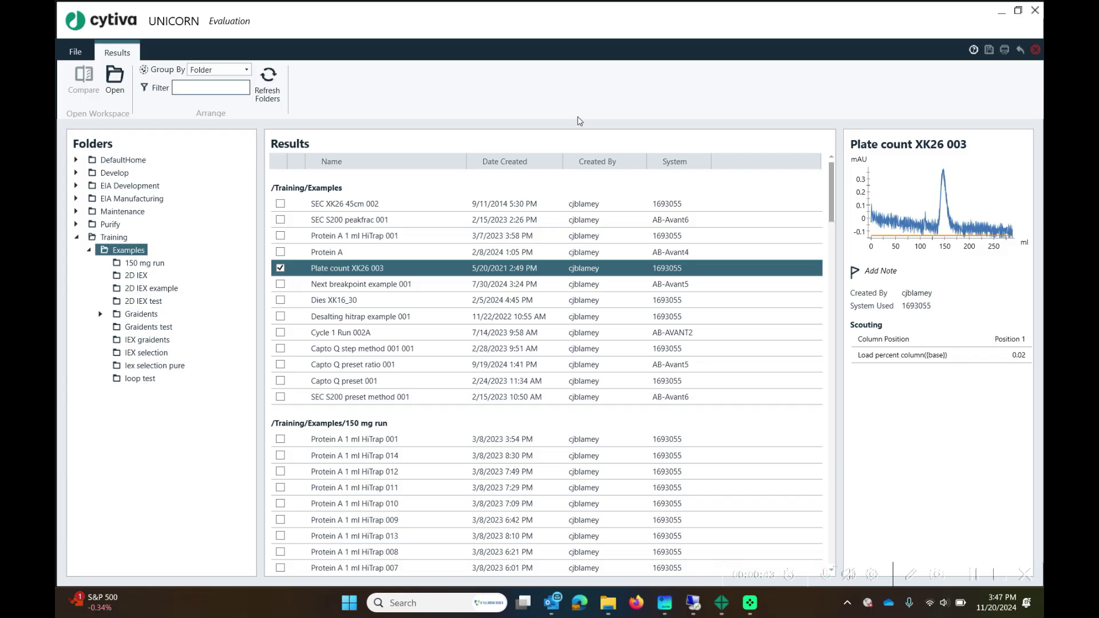
Step: Open the Plate count XK26 003 result in Evaluation and display its curve selection
{"action": "left_click", "coordinate": [386, 274]}
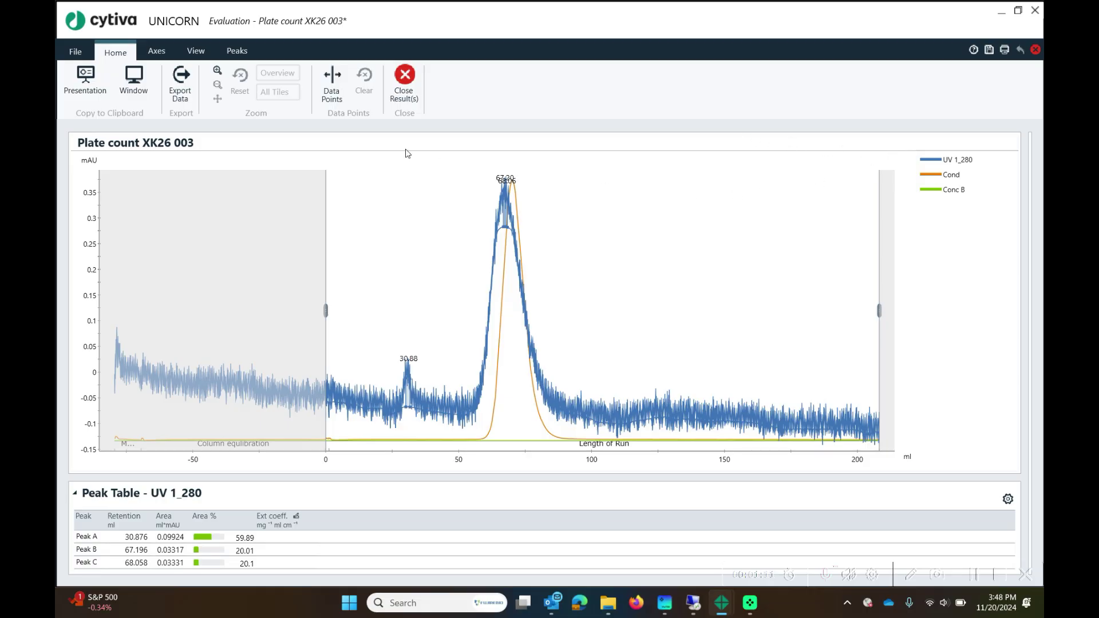
{"action": "left_click", "coordinate": [194, 56]}
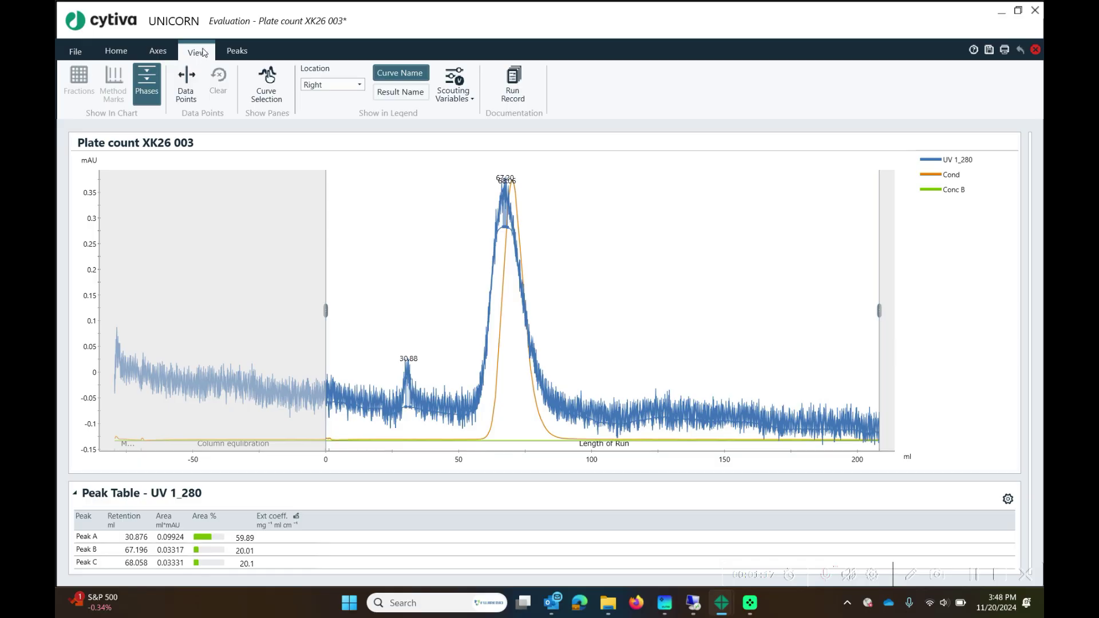
{"action": "left_click", "coordinate": [267, 95]}
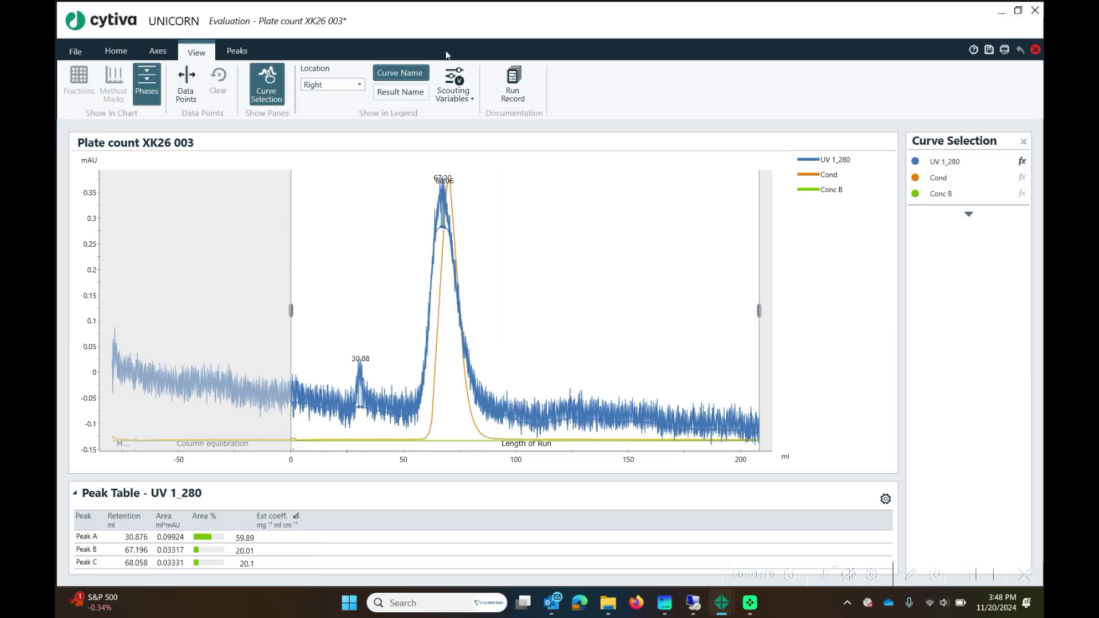
Step: Integrate peaks on the Cond curve instead of UV 1_280, and hide the UV 1_280 curve
{"action": "left_click", "coordinate": [1023, 162]}
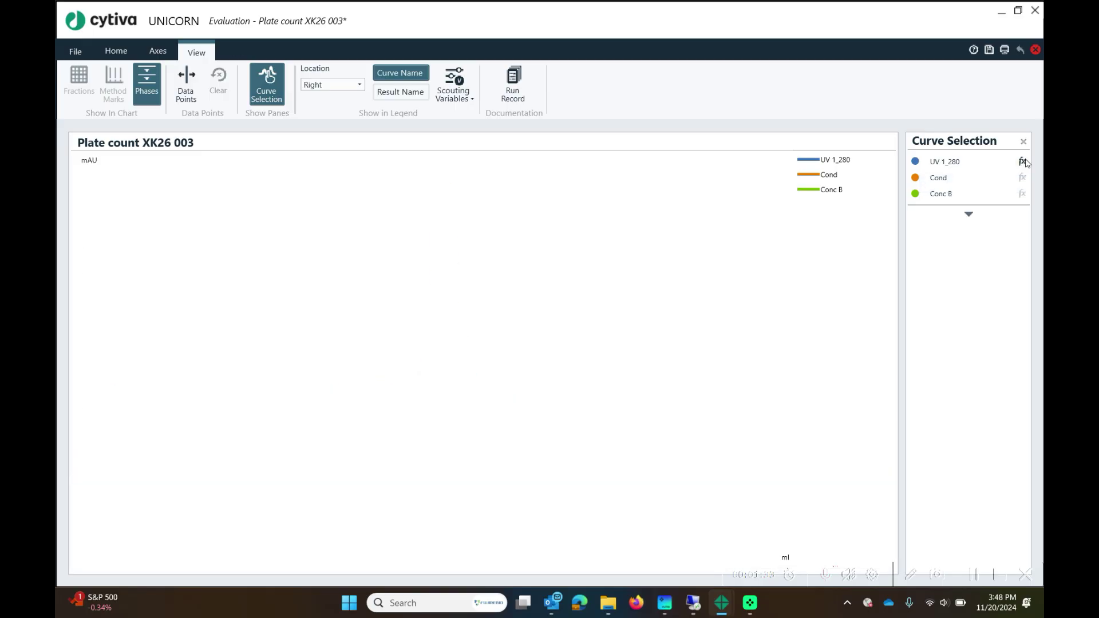
{"action": "left_click", "coordinate": [1022, 178]}
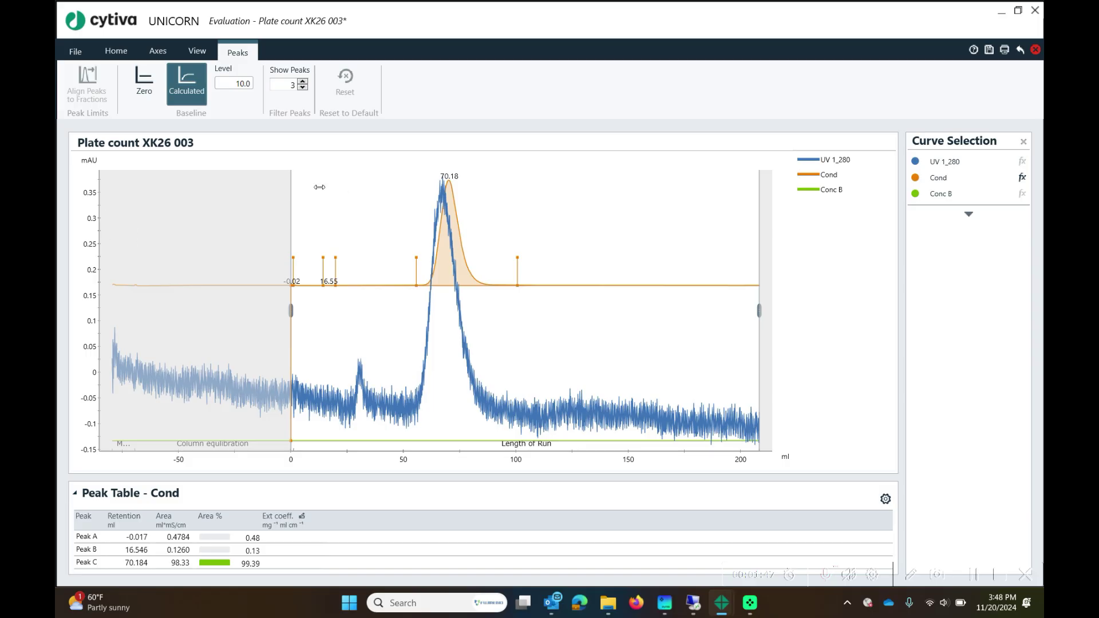
{"action": "left_click", "coordinate": [917, 162]}
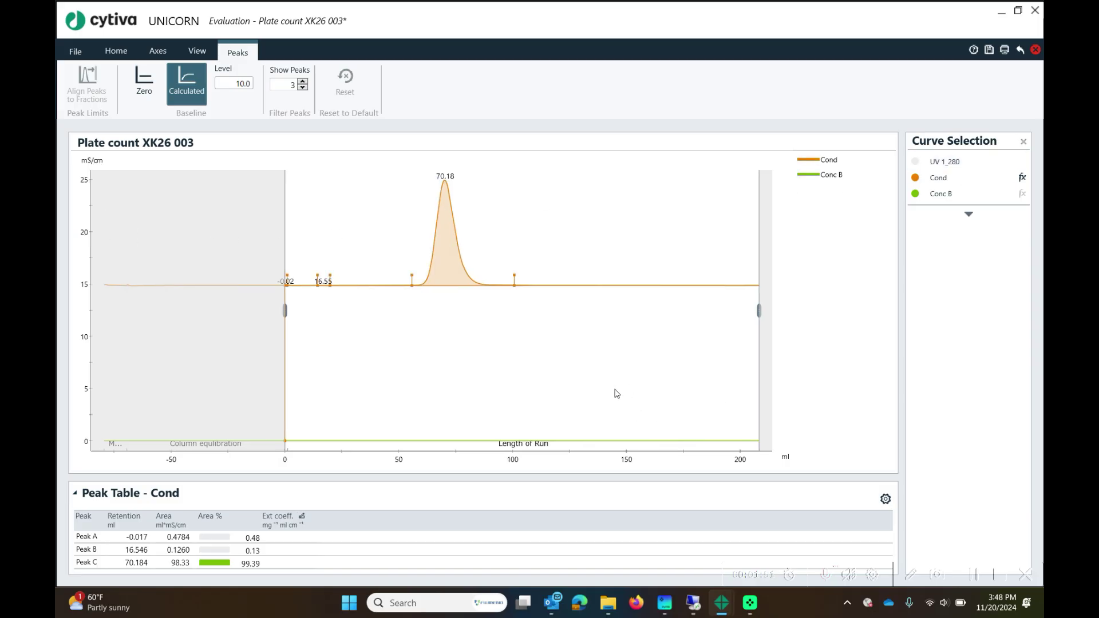
{"action": "left_click", "coordinate": [1024, 179]}
{"action": "left_click", "coordinate": [1023, 179]}
Step: Add Plates/meter and Asymmetry 10% to the Cond peak table
{"action": "left_click", "coordinate": [887, 499]}
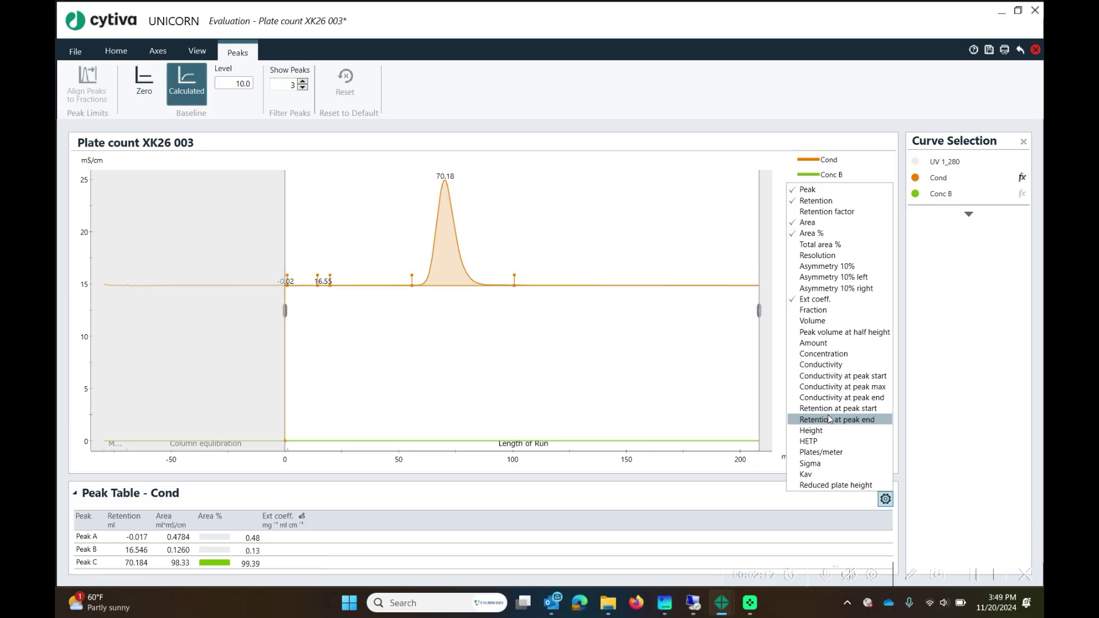
{"action": "left_click", "coordinate": [824, 452]}
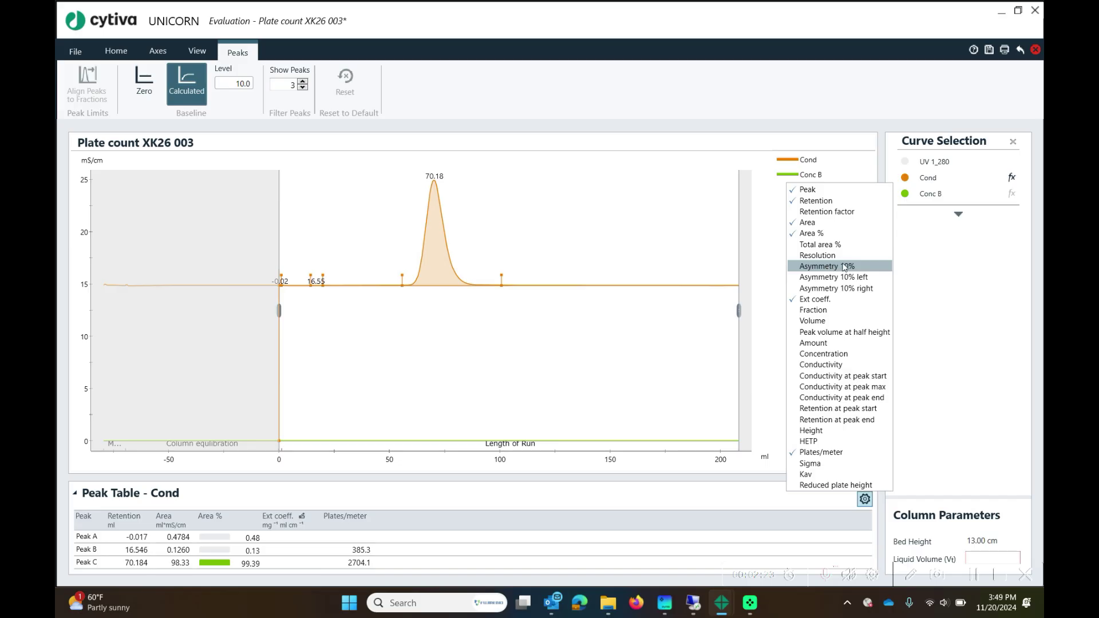
{"action": "left_click", "coordinate": [826, 268]}
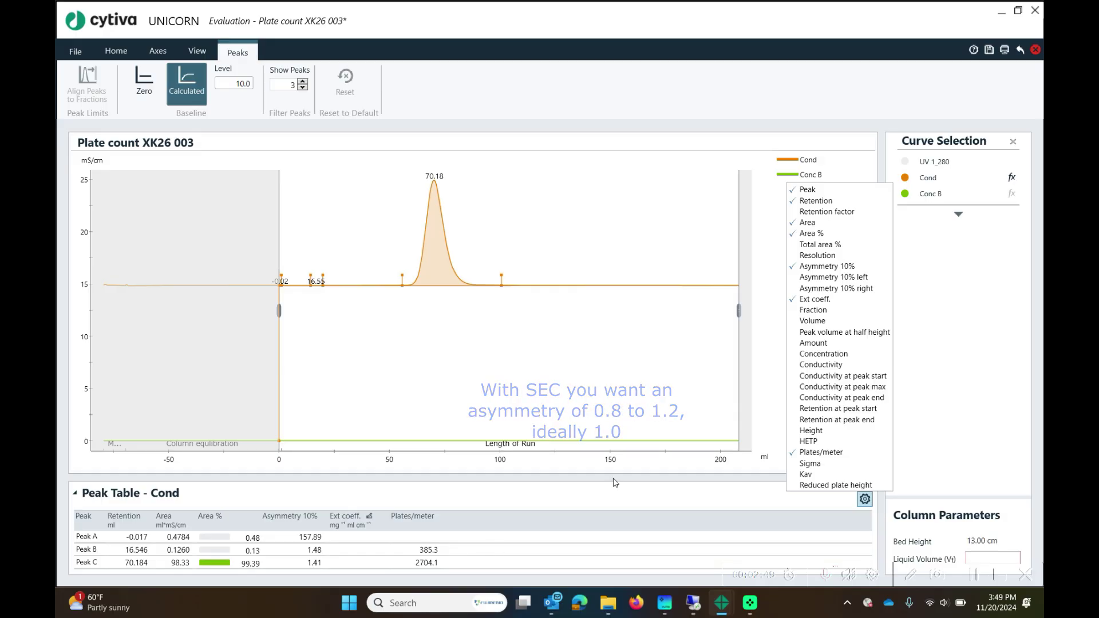
{"action": "left_click", "coordinate": [728, 500]}
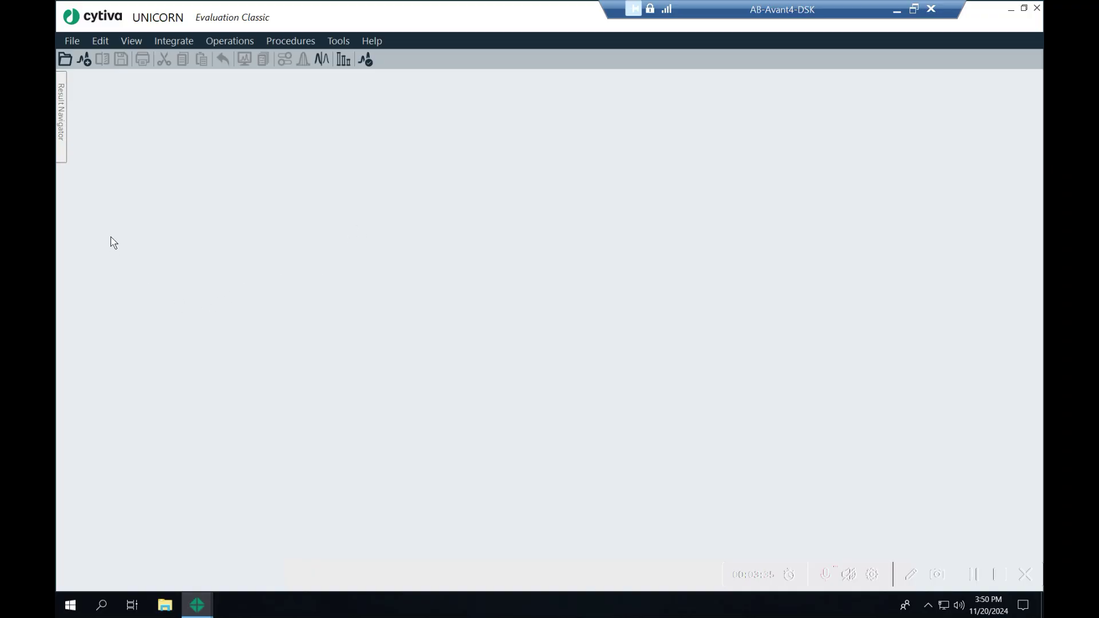
Step: Open the Plate count XK26 003 result from the Training Examples folder and display only its Cond curve
{"action": "left_click", "coordinate": [62, 131]}
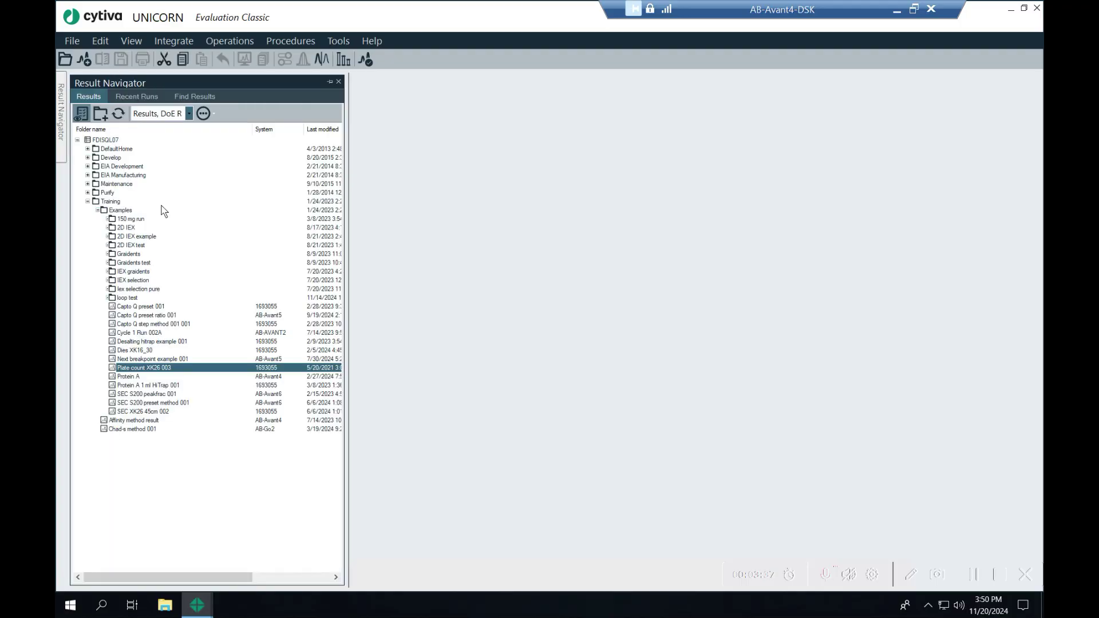
{"action": "double_click", "coordinate": [155, 368]}
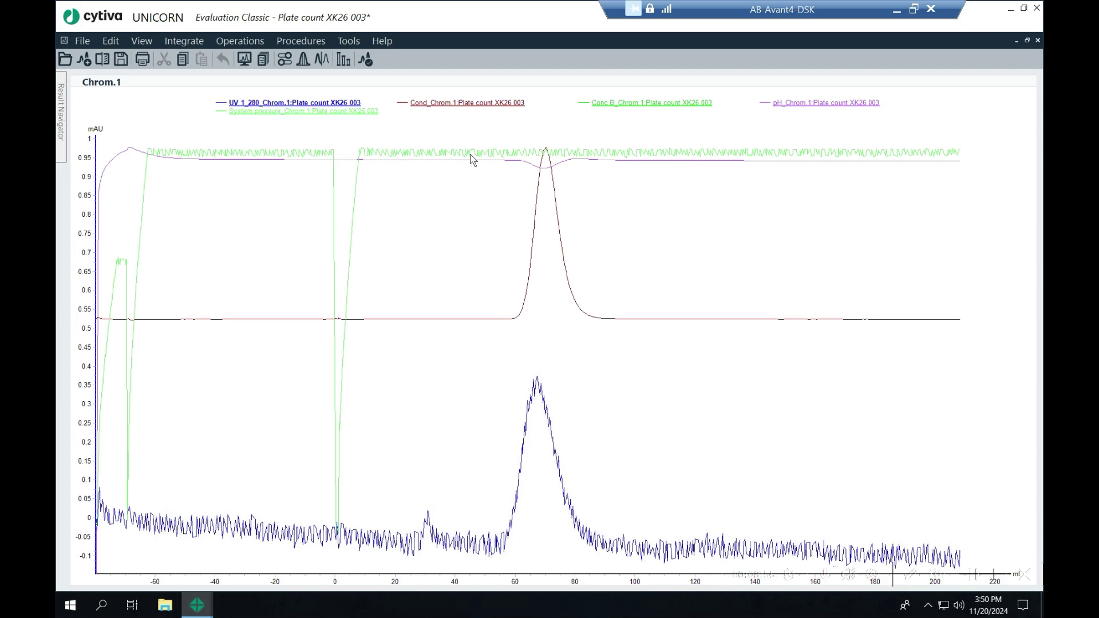
{"action": "right_click", "coordinate": [431, 228]}
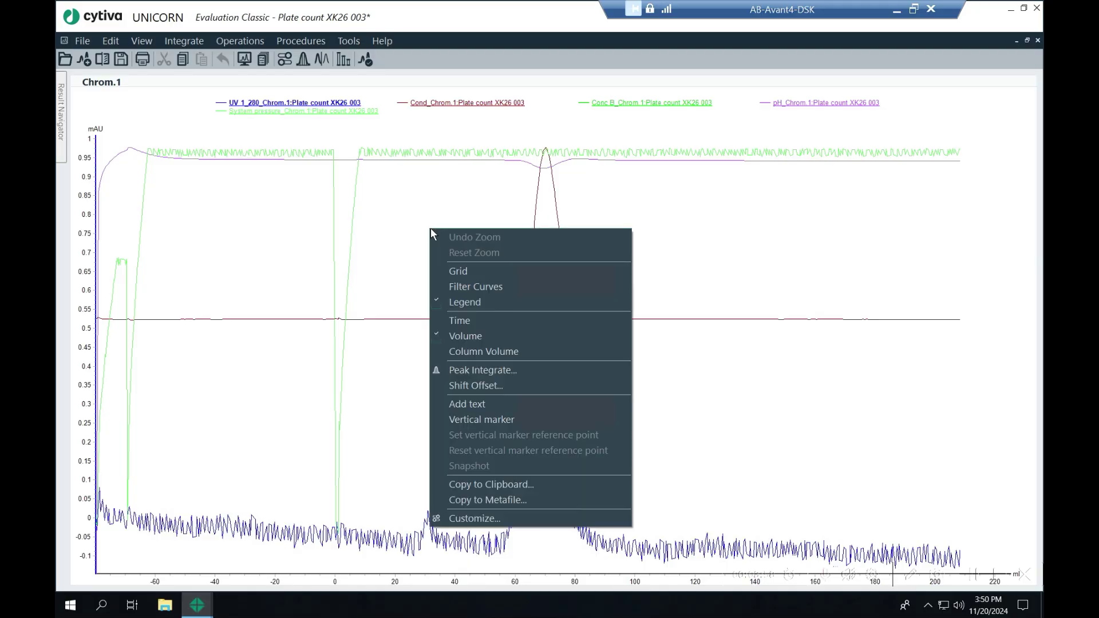
{"action": "left_click", "coordinate": [502, 524]}
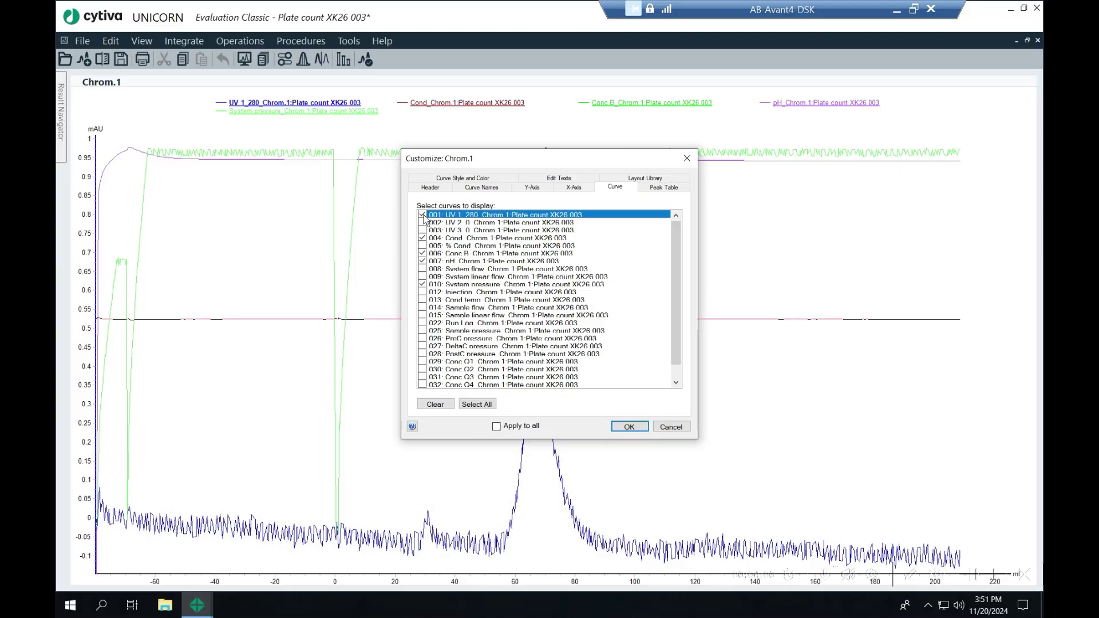
{"action": "left_click", "coordinate": [423, 261]}
{"action": "left_click", "coordinate": [423, 284]}
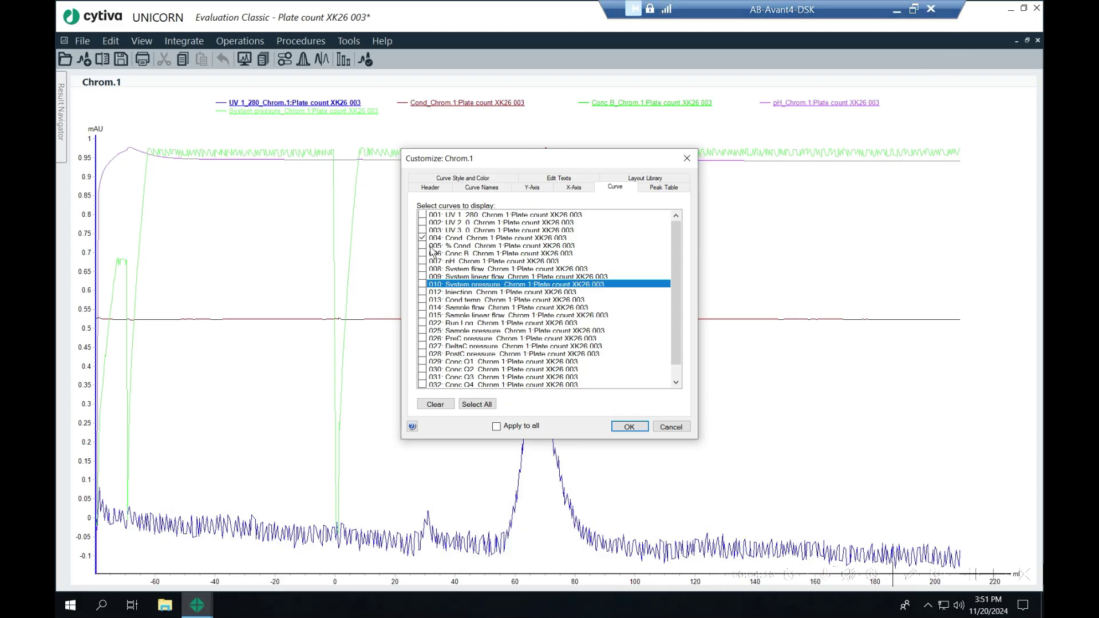
{"action": "left_click", "coordinate": [462, 238]}
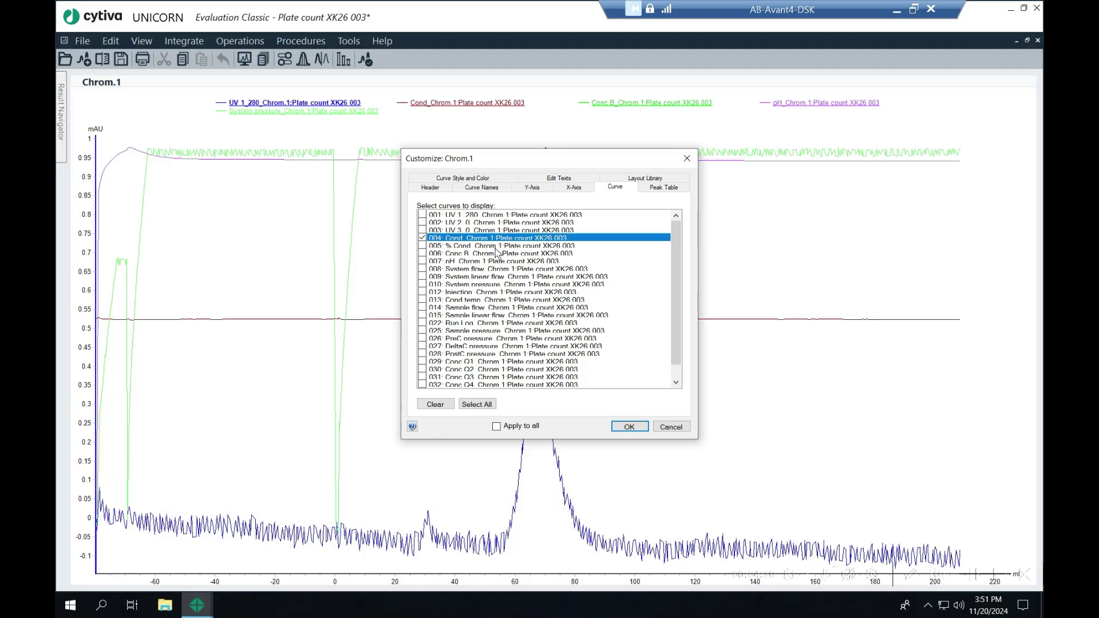
{"action": "left_click", "coordinate": [640, 426]}
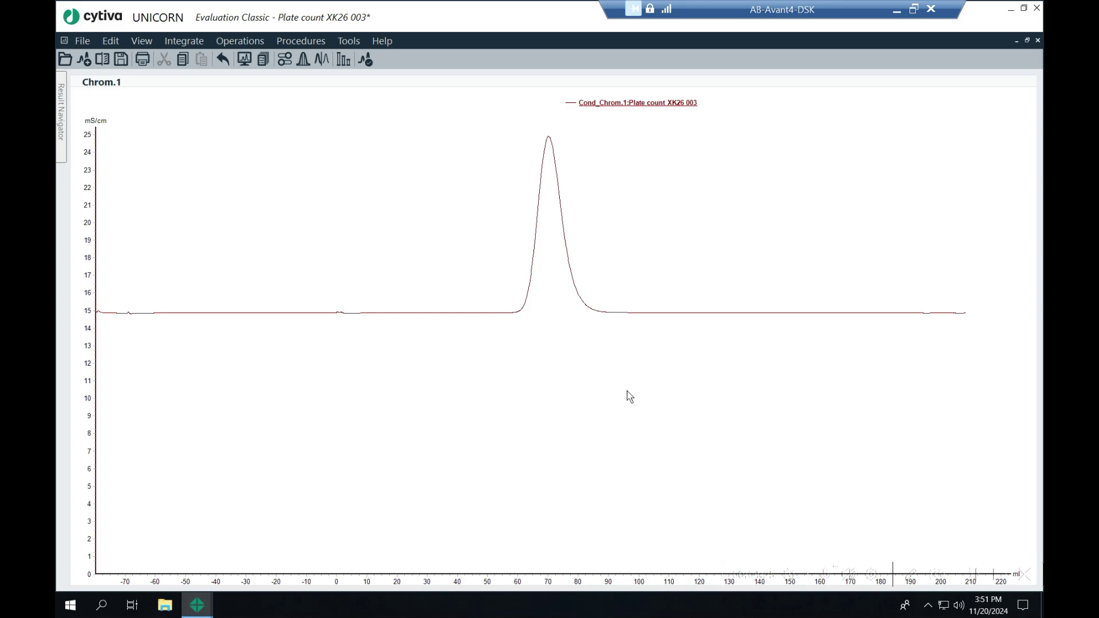
Step: Integrate peaks on the Cond curve with the calculated baseline, rejecting all but the 1 largest peak
{"action": "left_click", "coordinate": [183, 41]}
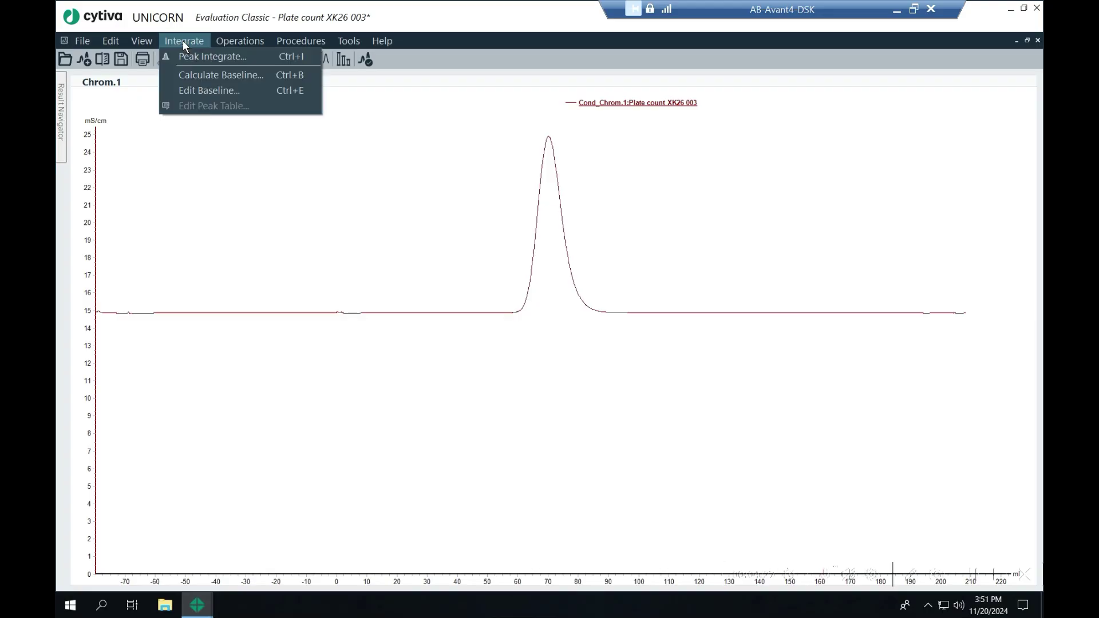
{"action": "left_click", "coordinate": [194, 56]}
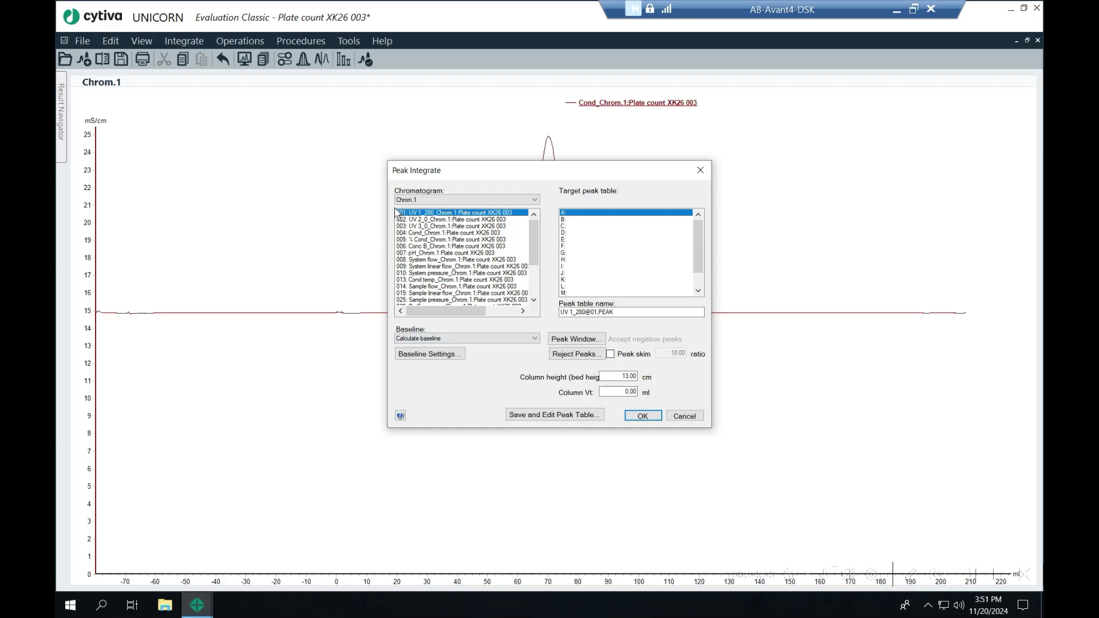
{"action": "left_click", "coordinate": [423, 233]}
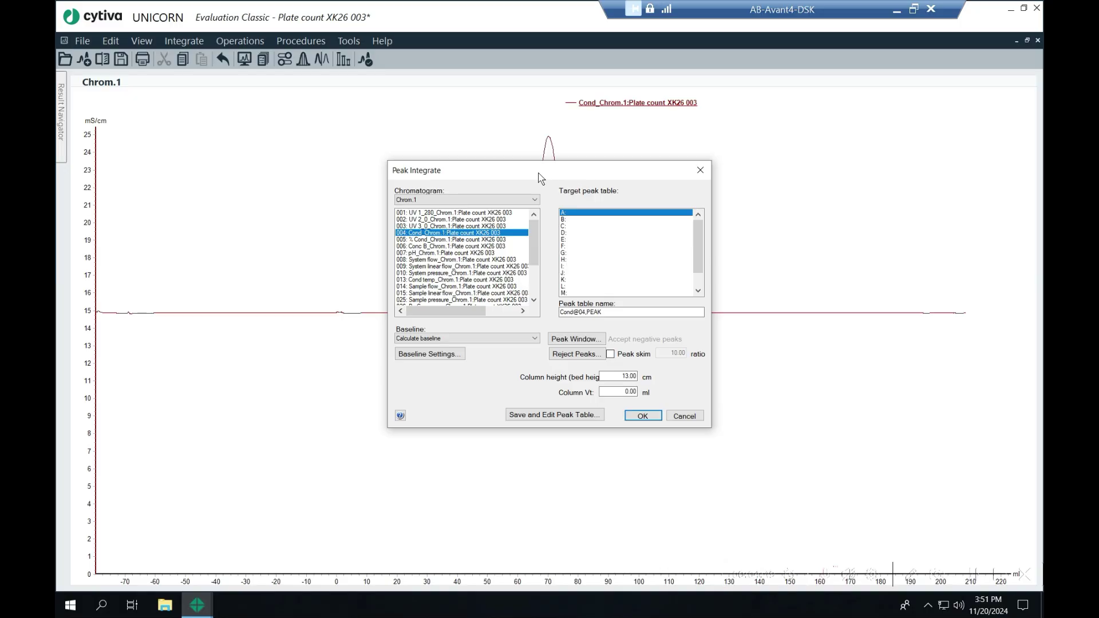
{"action": "left_click_drag", "start_coordinate": [538, 176], "coordinate": [739, 202]}
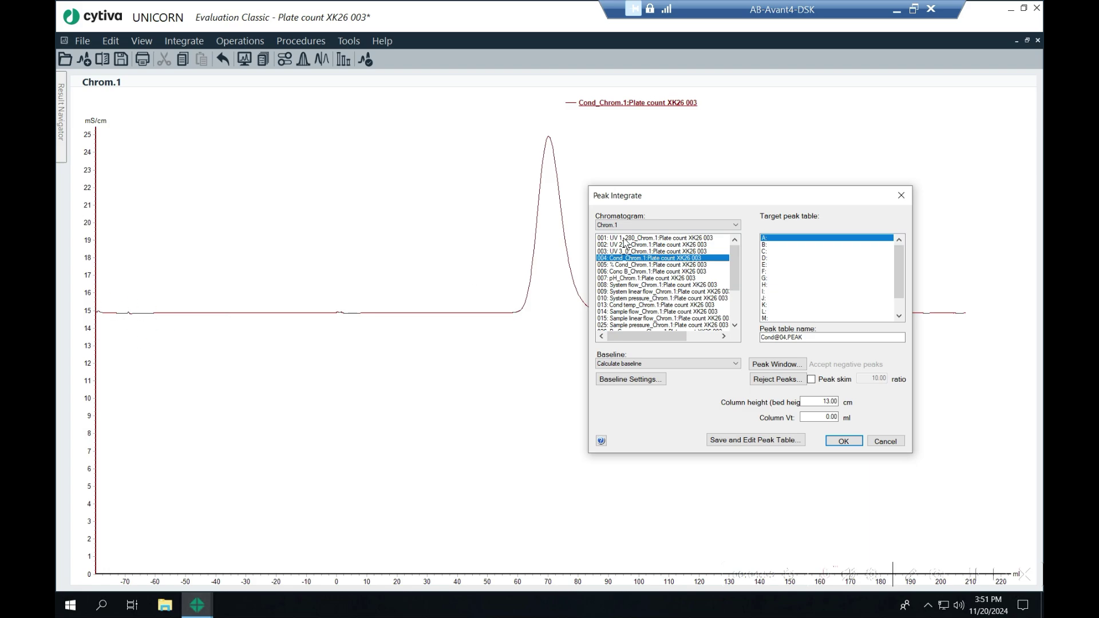
{"action": "left_click_drag", "start_coordinate": [767, 196], "coordinate": [616, 164]}
{"action": "left_click", "coordinate": [625, 347]}
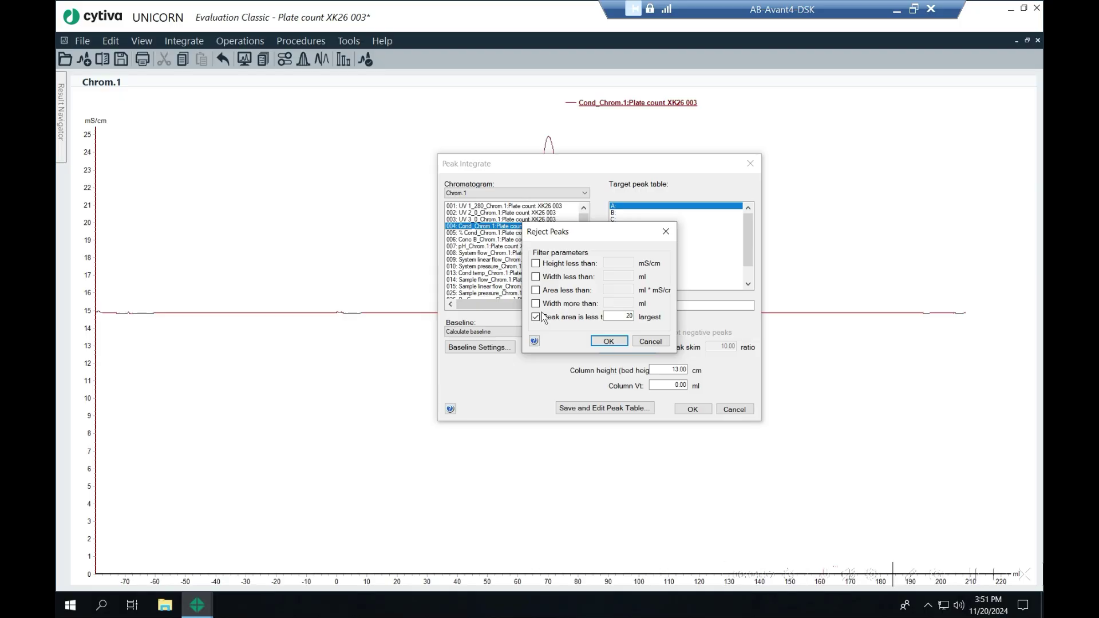
{"action": "double_click", "coordinate": [625, 316]}
{"action": "type", "text": "1"}
{"action": "left_click", "coordinate": [609, 341]}
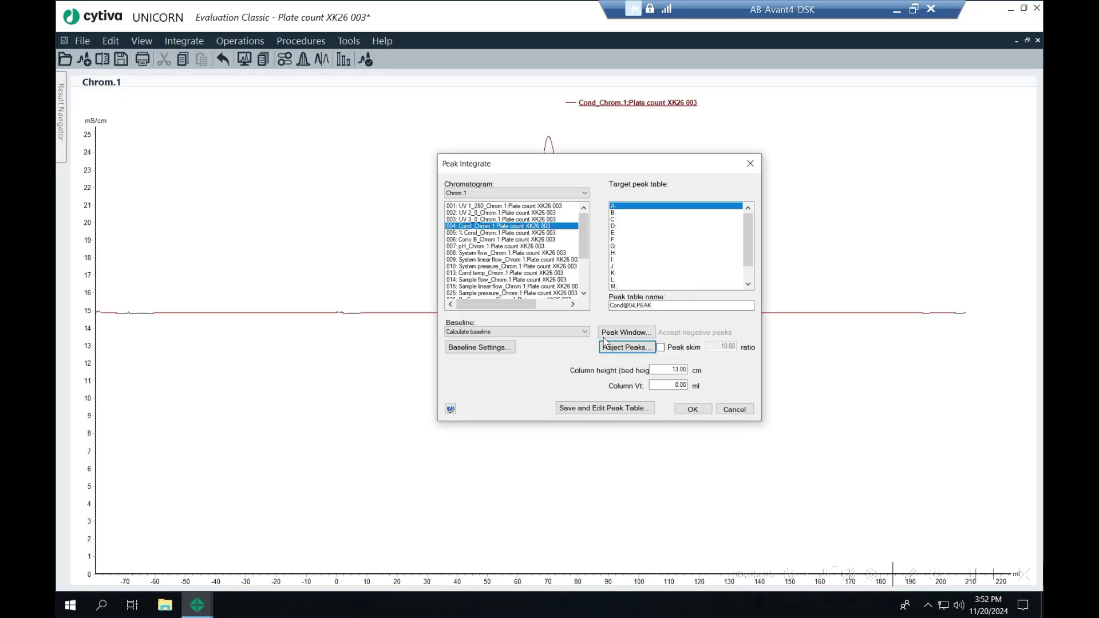
{"action": "left_click", "coordinate": [692, 409]}
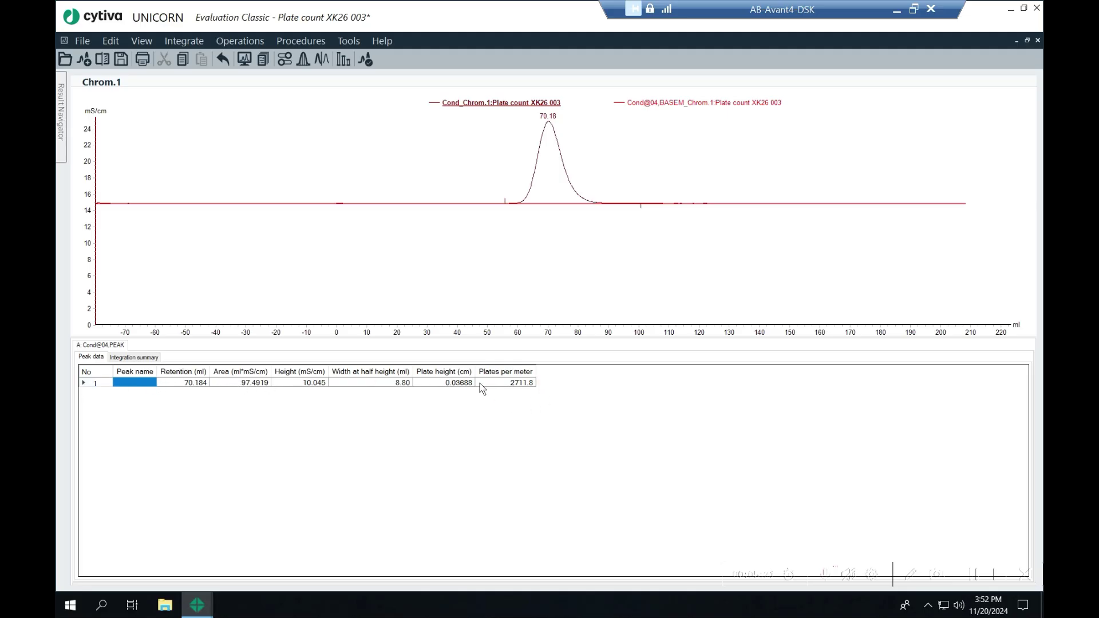
Step: Add the Asymmetry column to the Cond peak table, and check the peak's plates per meter and retention
{"action": "right_click", "coordinate": [637, 390]}
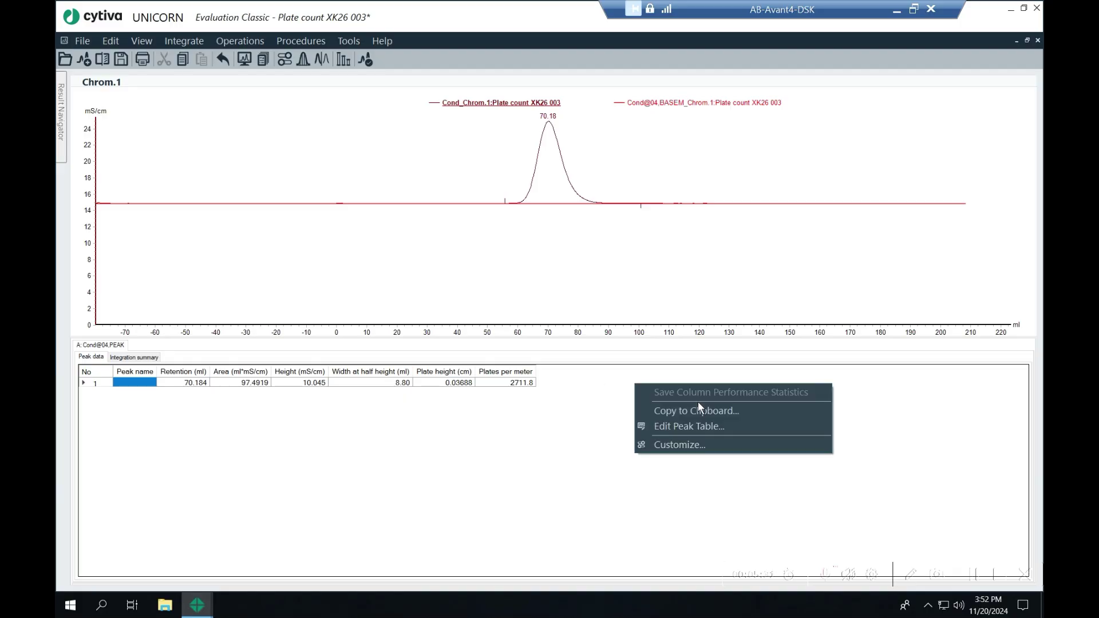
{"action": "left_click", "coordinate": [680, 446]}
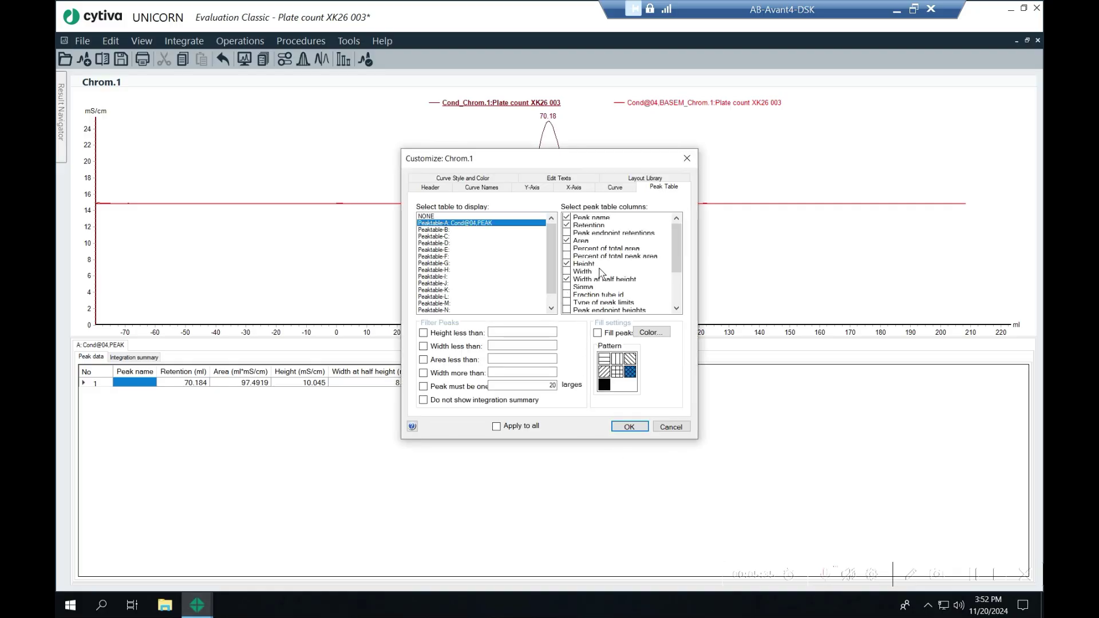
{"action": "scroll", "coordinate": [600, 265], "scroll_direction": "down", "scroll_amount": 1}
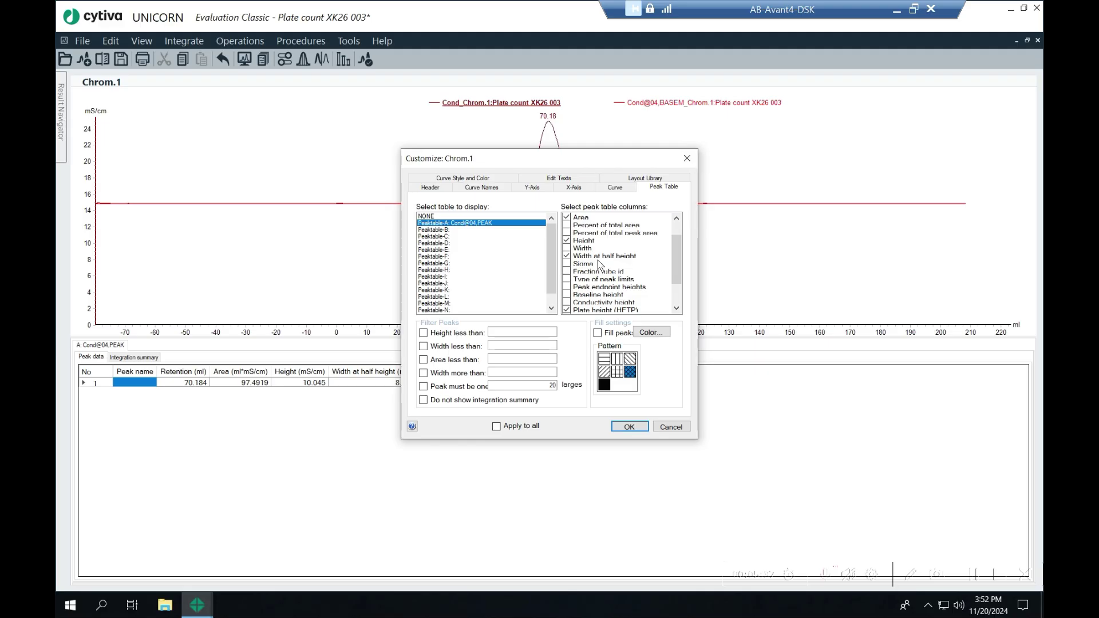
{"action": "scroll", "coordinate": [599, 265], "scroll_direction": "down", "scroll_amount": 1}
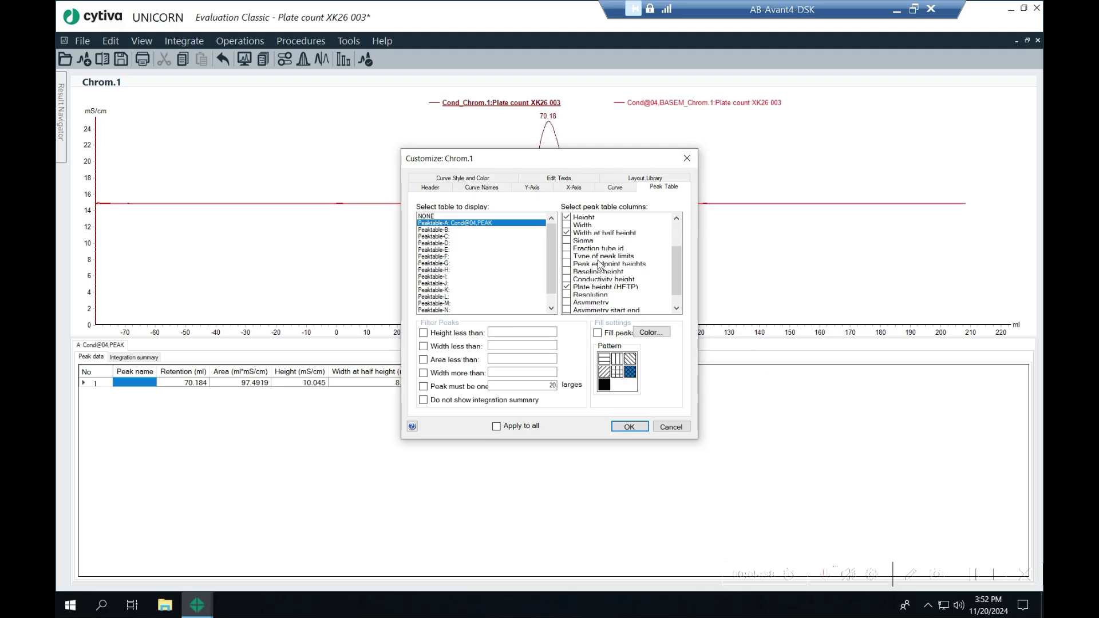
{"action": "left_click", "coordinate": [568, 303]}
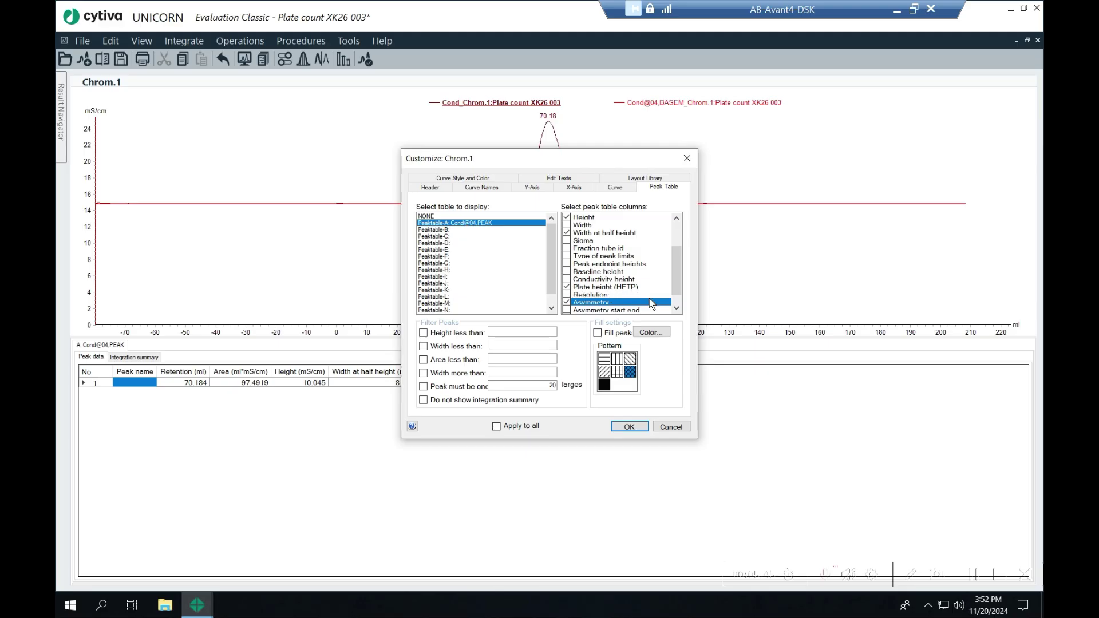
{"action": "left_click", "coordinate": [629, 427]}
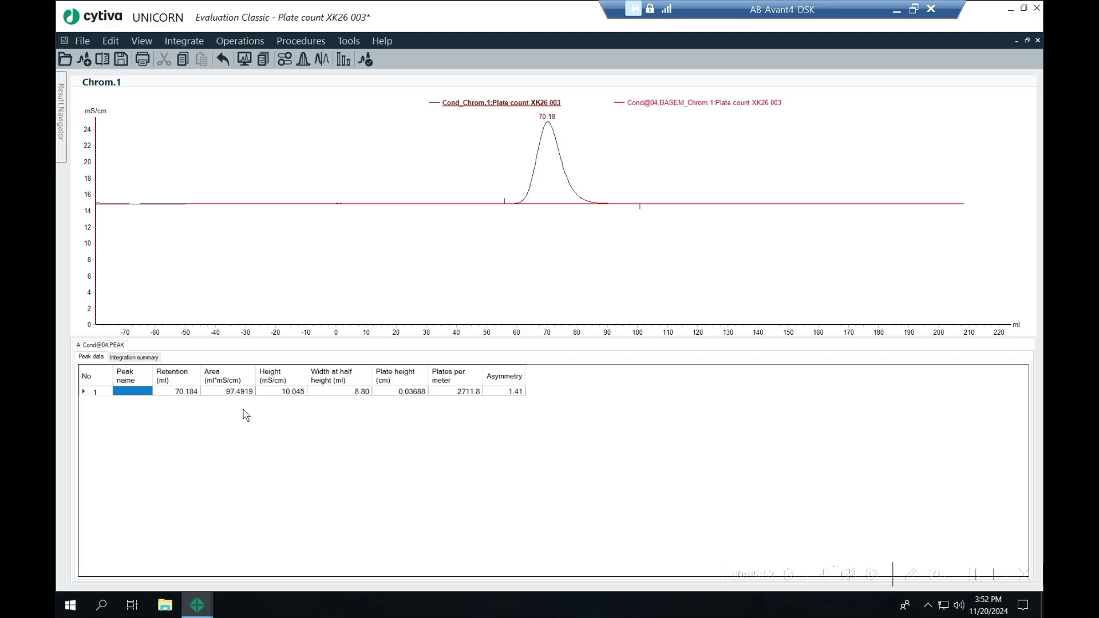
{"action": "left_click", "coordinate": [472, 395]}
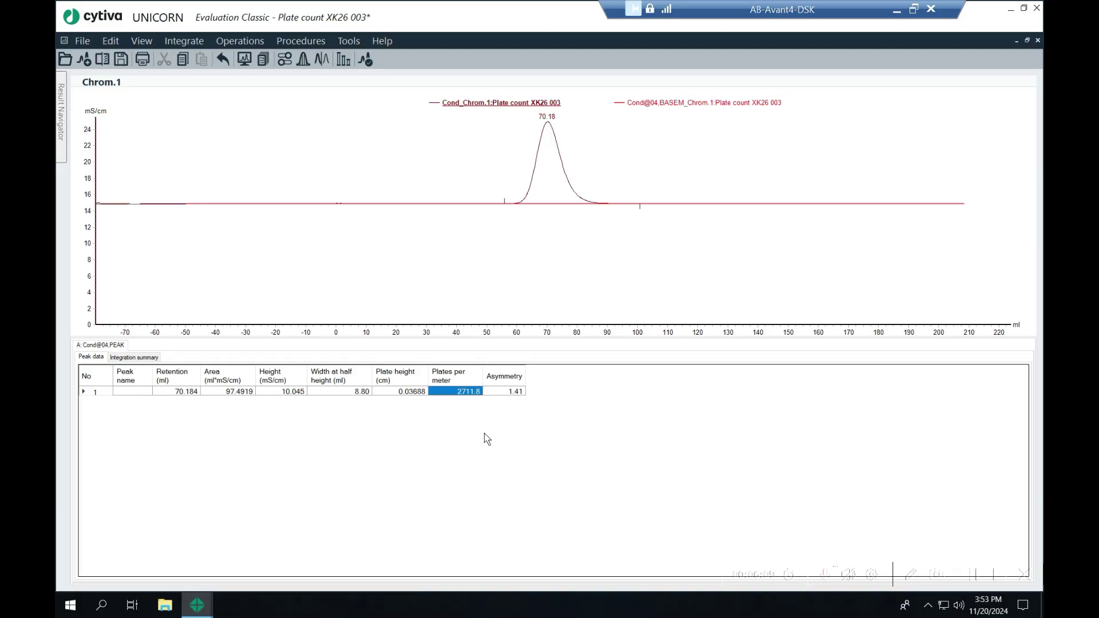
{"action": "left_click", "coordinate": [183, 393]}
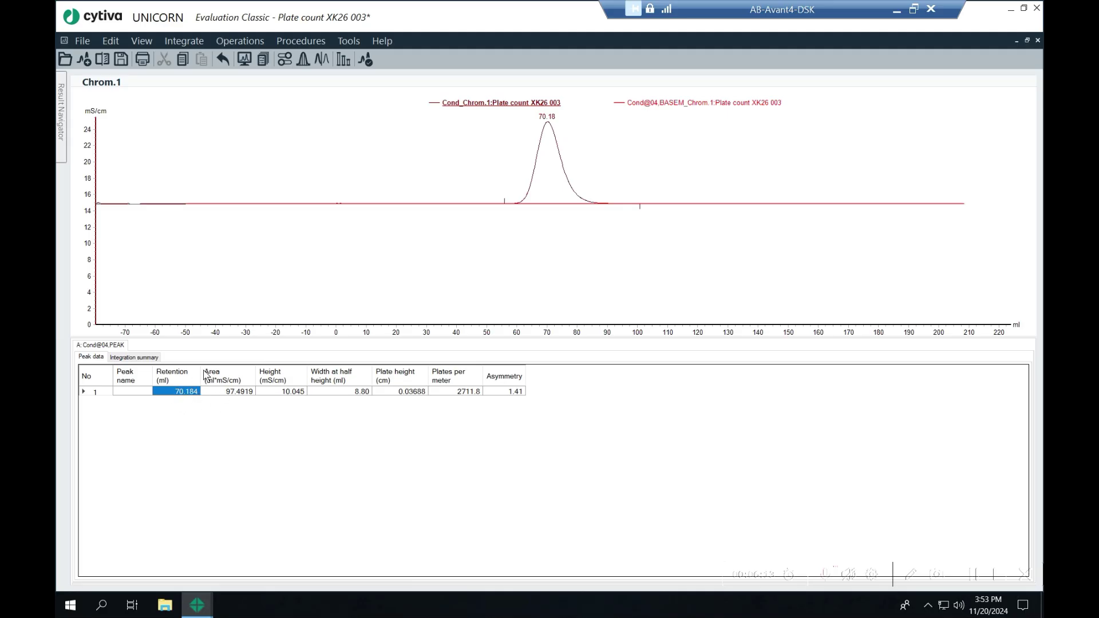